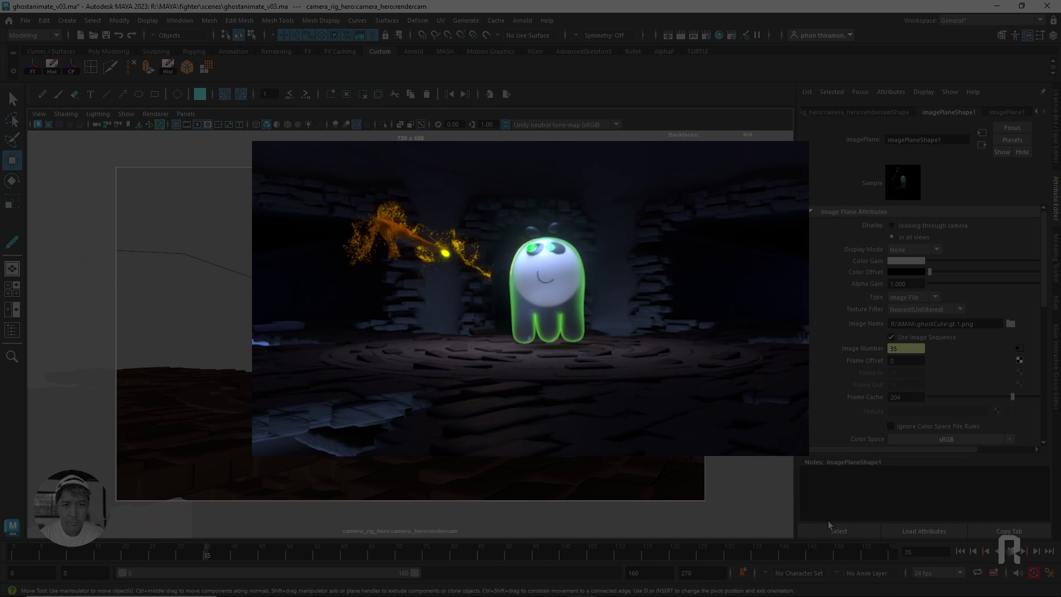
Step: Jump back to an earlier frame and play ghostanimate_v03 through the render camera
{"action": "left_click", "coordinate": [960, 551]}
{"action": "left_click", "coordinate": [1011, 552]}
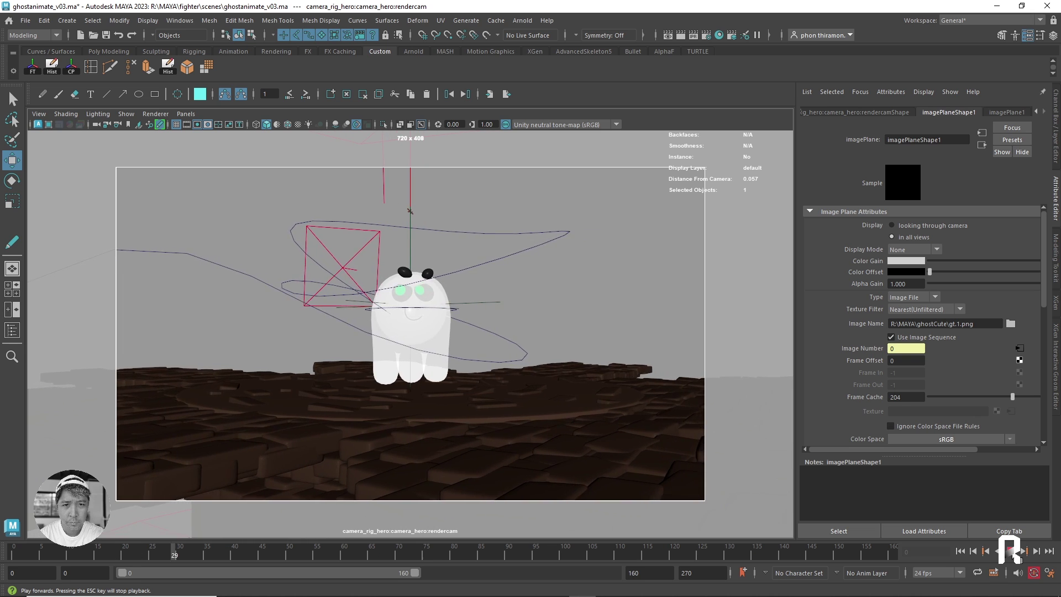
Step: Check the pose at frame 49, return to the range start, and select the ghost mesh pCube1
{"action": "left_click", "coordinate": [283, 548]}
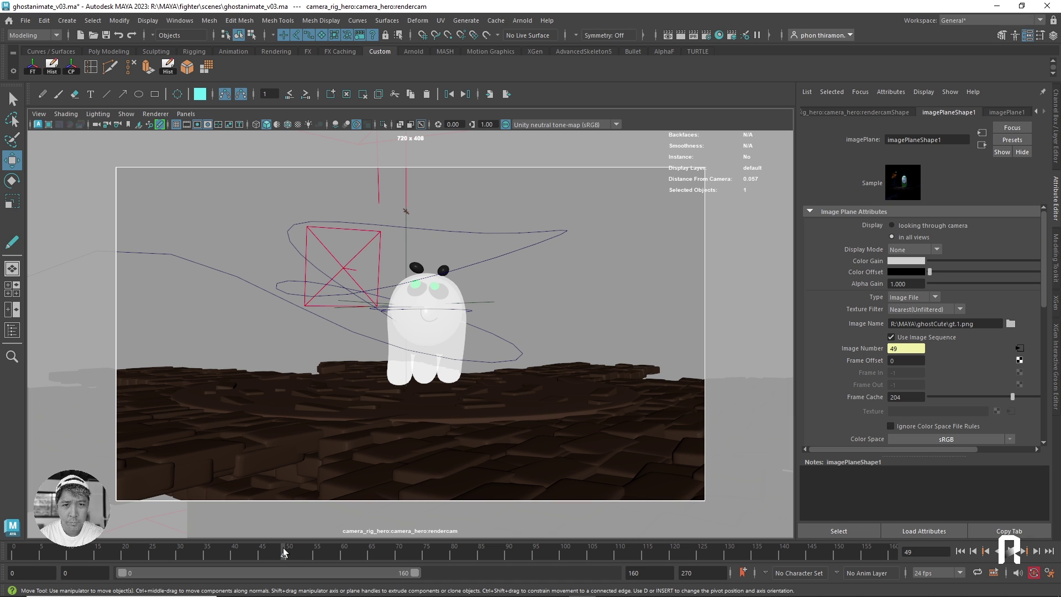
{"action": "left_click", "coordinate": [962, 550]}
{"action": "left_click", "coordinate": [398, 307]}
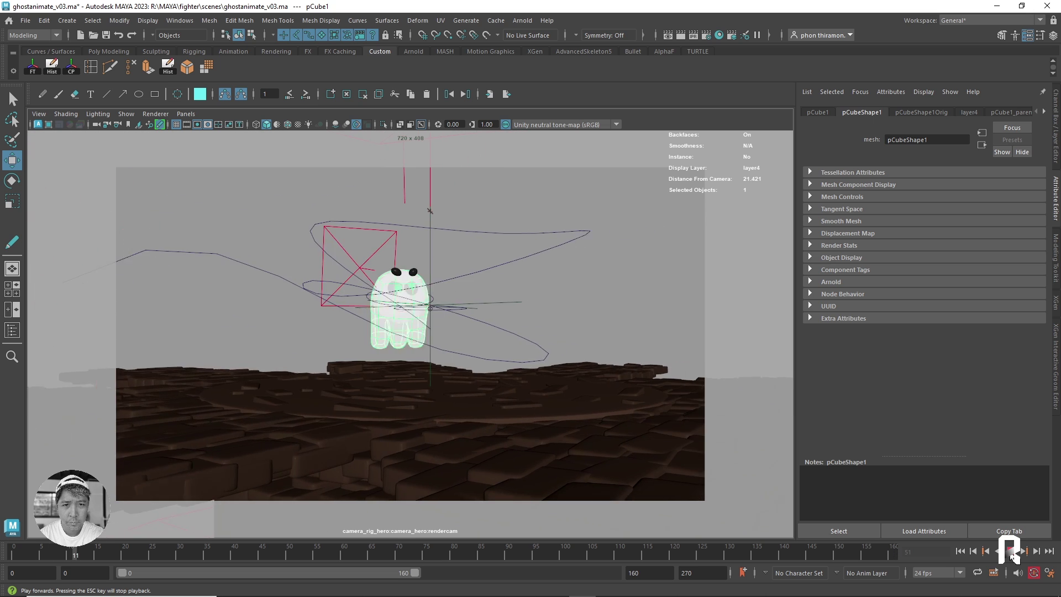
Step: Review the ghost's motion at frames 29, 60 and 77, then select aiSkyDomeLight1
{"action": "left_click", "coordinate": [1011, 552]}
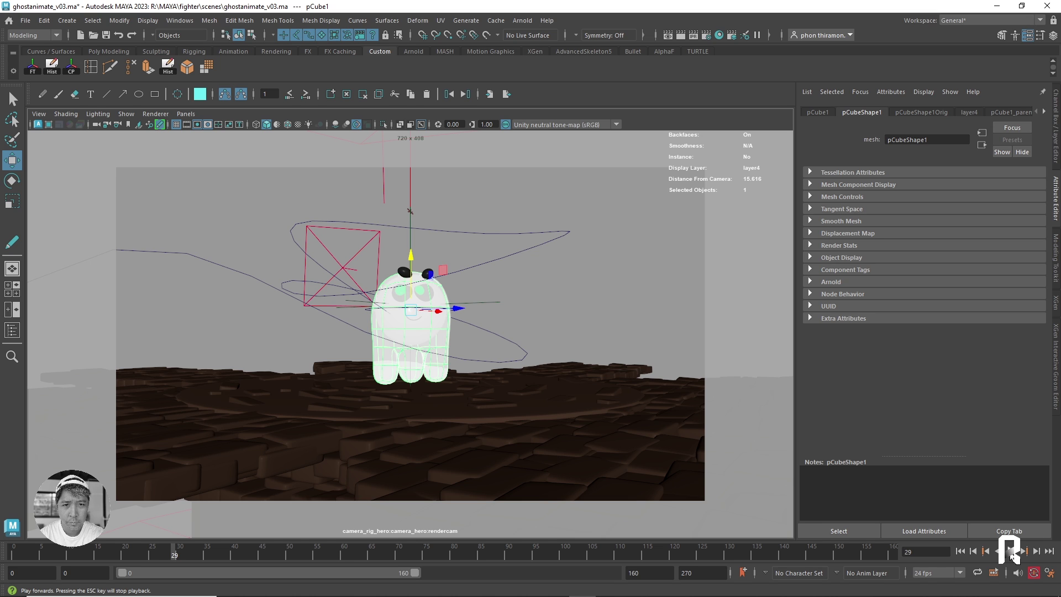
{"action": "left_click", "coordinate": [1011, 553]}
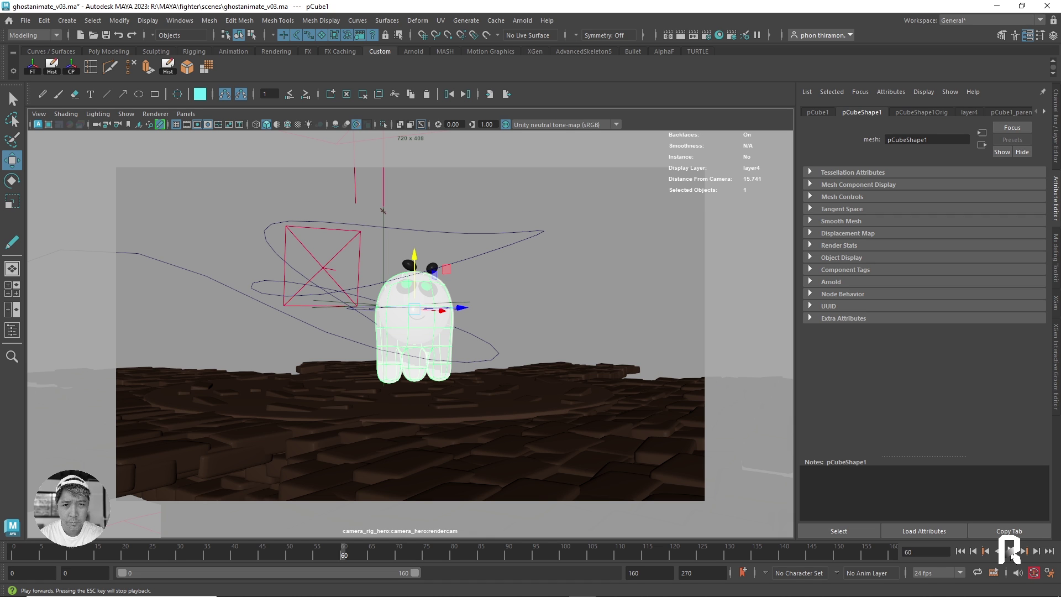
{"action": "left_click", "coordinate": [1012, 555]}
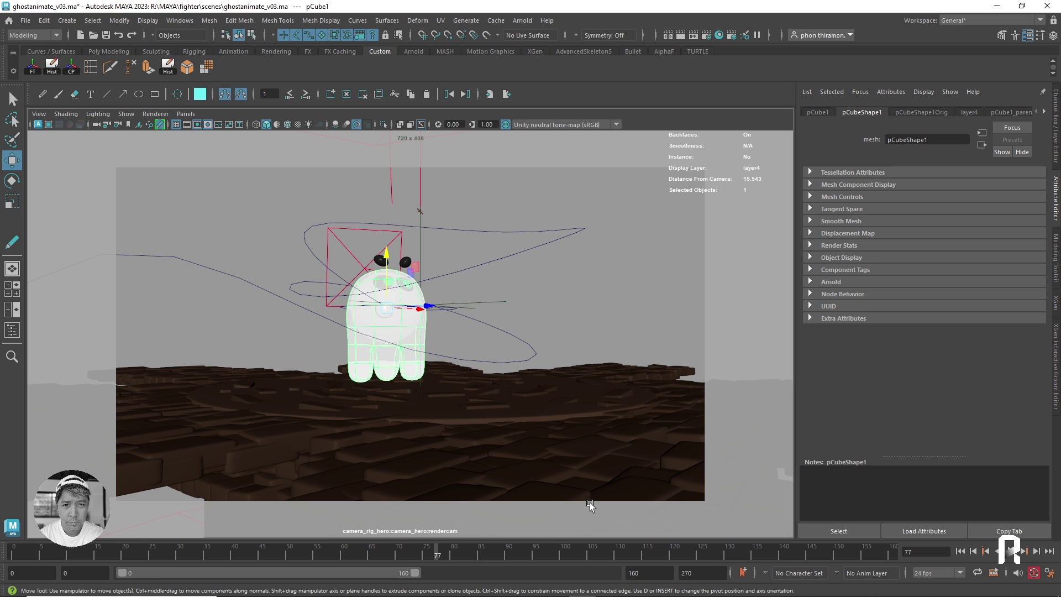
{"action": "left_click", "coordinate": [1011, 553]}
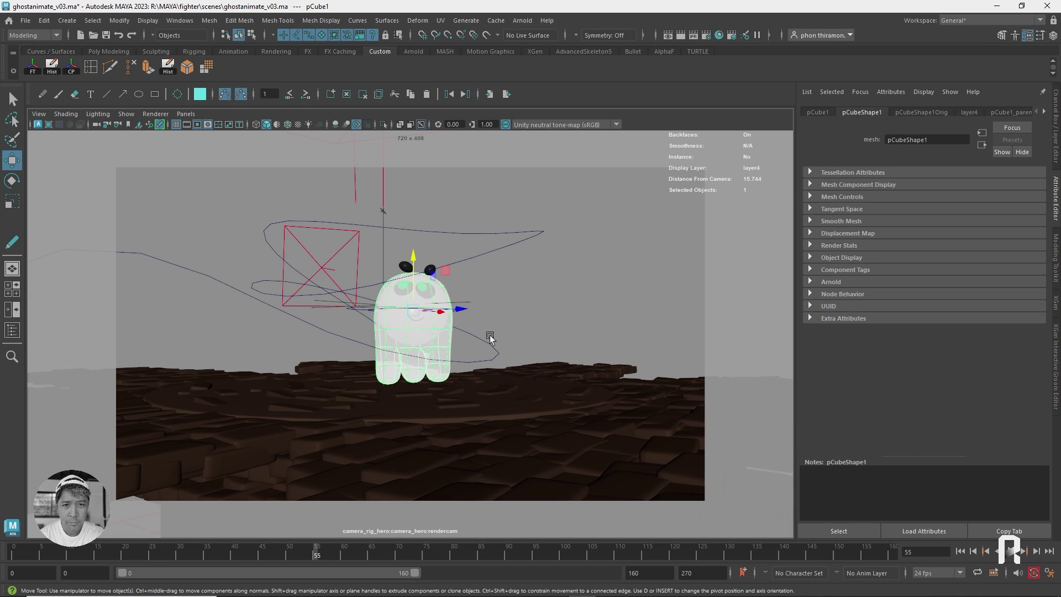
{"action": "left_click", "coordinate": [467, 317]}
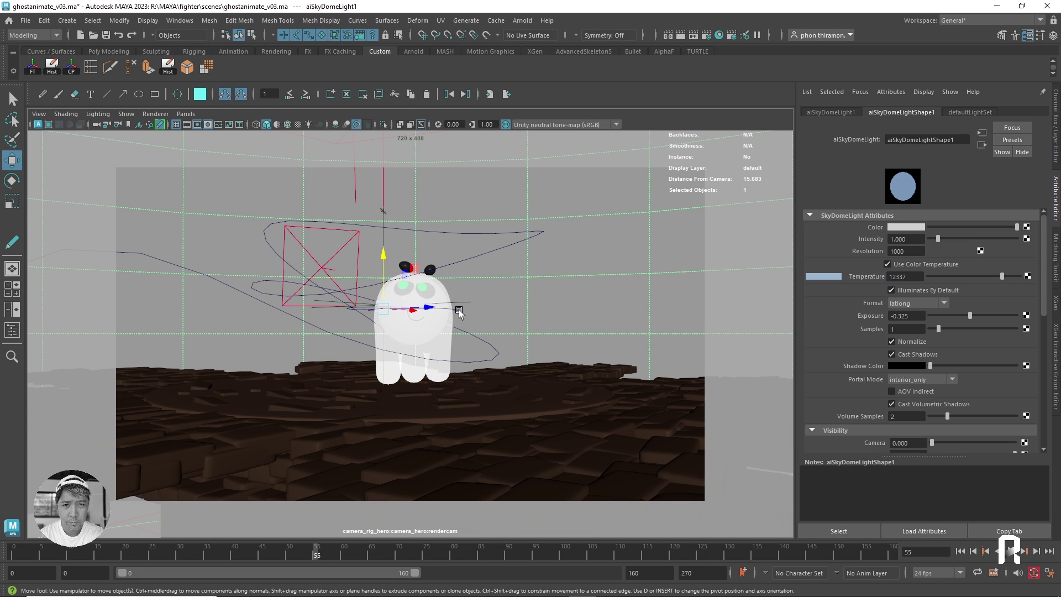
Step: Select the ghost's head control curve nurbsCircle1
{"action": "left_click", "coordinate": [458, 312]}
{"action": "type", "text": "1"}
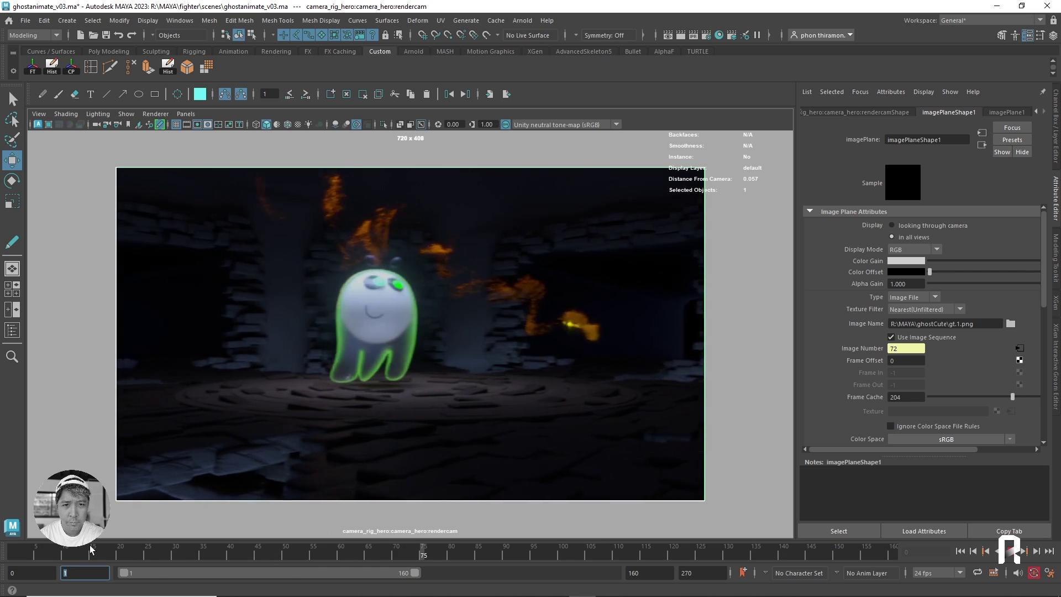
Step: Scrub to frame 56, then play the rendered gt.1.png sequence from frame 1
{"action": "left_click_drag", "start_coordinate": [92, 548], "coordinate": [317, 549]}
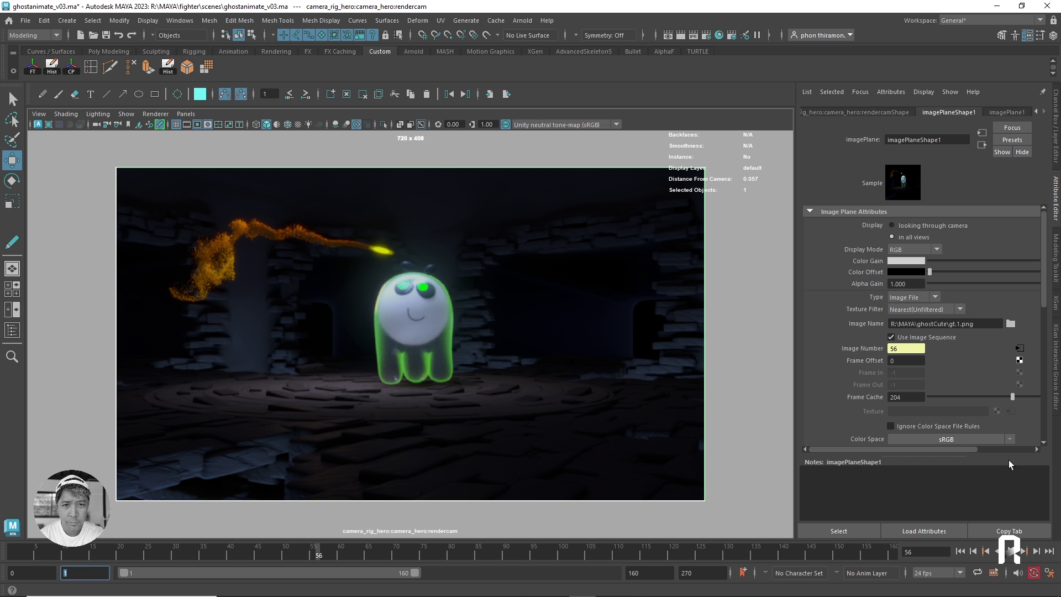
{"action": "left_click", "coordinate": [960, 551]}
{"action": "left_click", "coordinate": [1011, 551]}
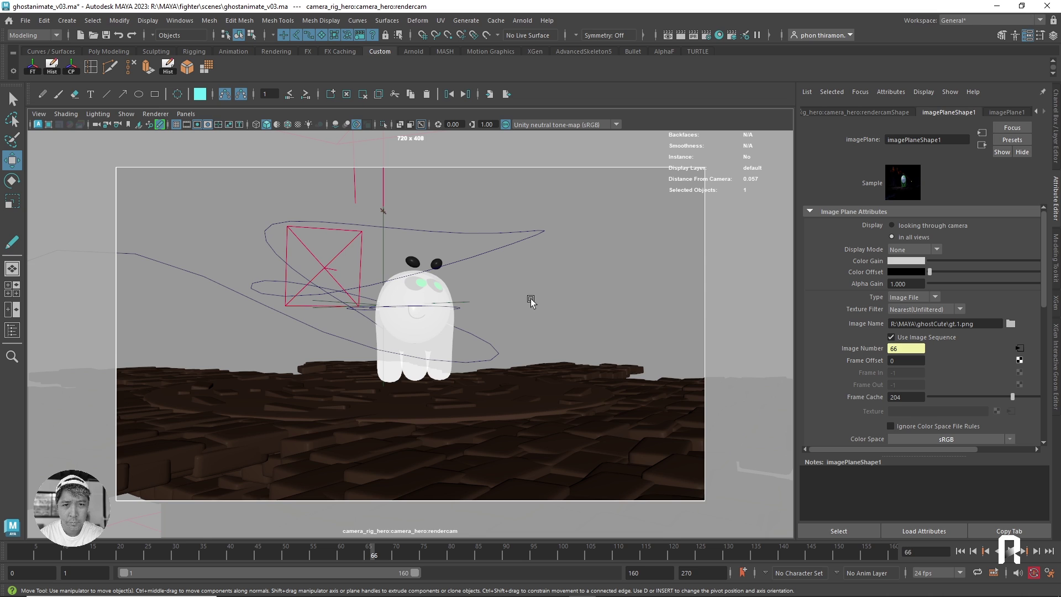
Step: Resume playback, select the camera rig, and pick its Tuckx through Pan channels
{"action": "key", "text": "alt+v"}
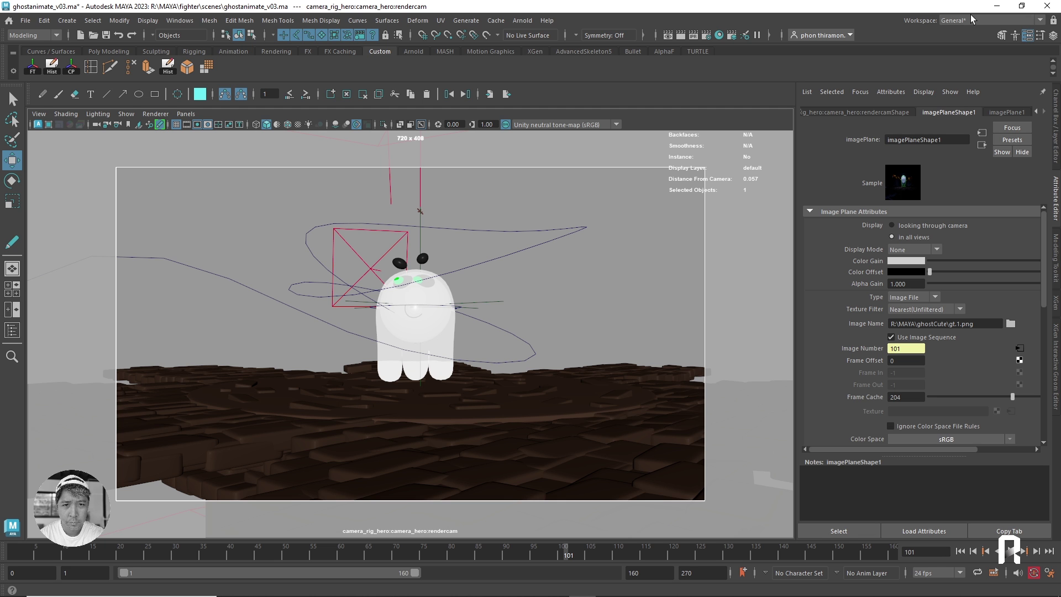
{"action": "mouse_move", "coordinate": [197, 545]}
{"action": "left_mouse_down"}
{"action": "mouse_move", "coordinate": [275, 555]}
{"action": "mouse_move", "coordinate": [402, 546]}
{"action": "left_mouse_up"}
{"action": "left_click_drag", "start_coordinate": [998, 237], "coordinate": [999, 280]}
{"action": "left_click_drag", "start_coordinate": [998, 210], "coordinate": [998, 280]}
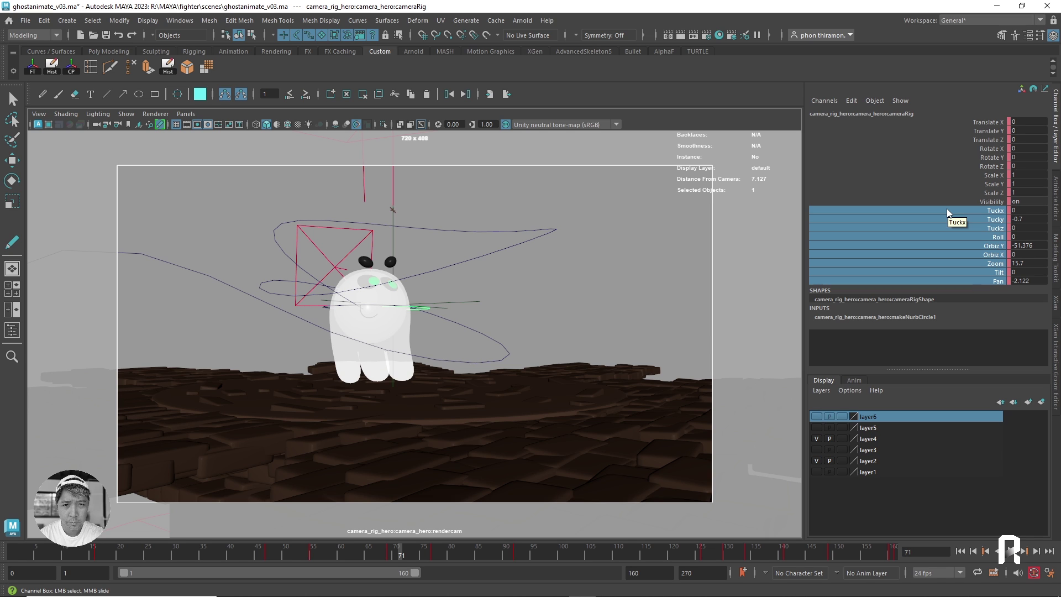
Step: Adjust the camera rig's Orbiz Y, Orbiz X, Tilt and Pan channels to reframe the ghost
{"action": "left_click", "coordinate": [989, 246]}
{"action": "middle_click_drag", "start_coordinate": [537, 293], "coordinate": [641, 274]}
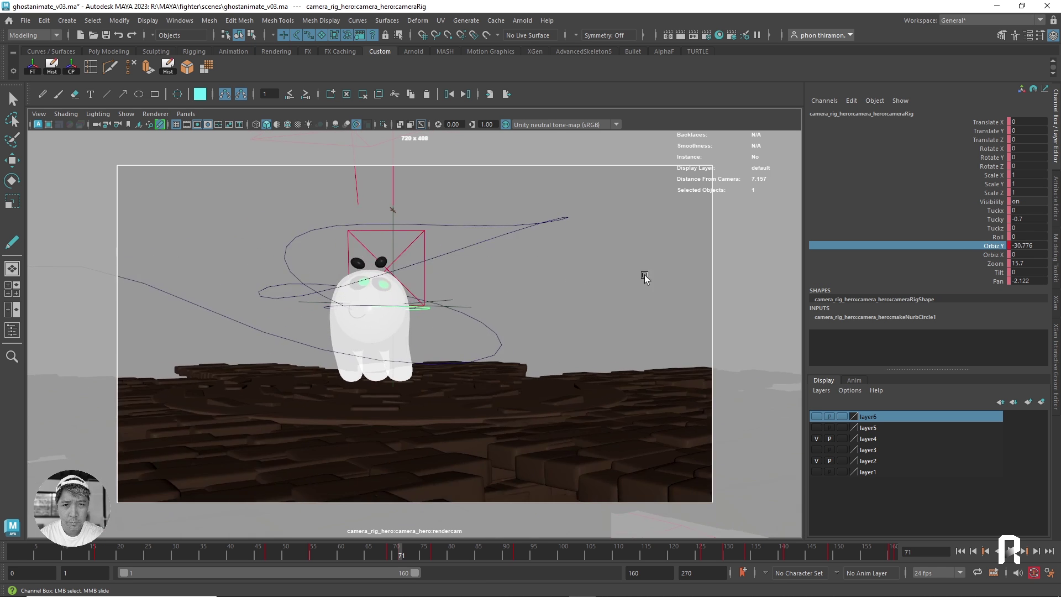
{"action": "left_click", "coordinate": [994, 254]}
{"action": "mouse_move", "coordinate": [732, 263]}
{"action": "middle_mouse_down"}
{"action": "mouse_move", "coordinate": [634, 263]}
{"action": "mouse_move", "coordinate": [360, 355]}
{"action": "middle_mouse_up"}
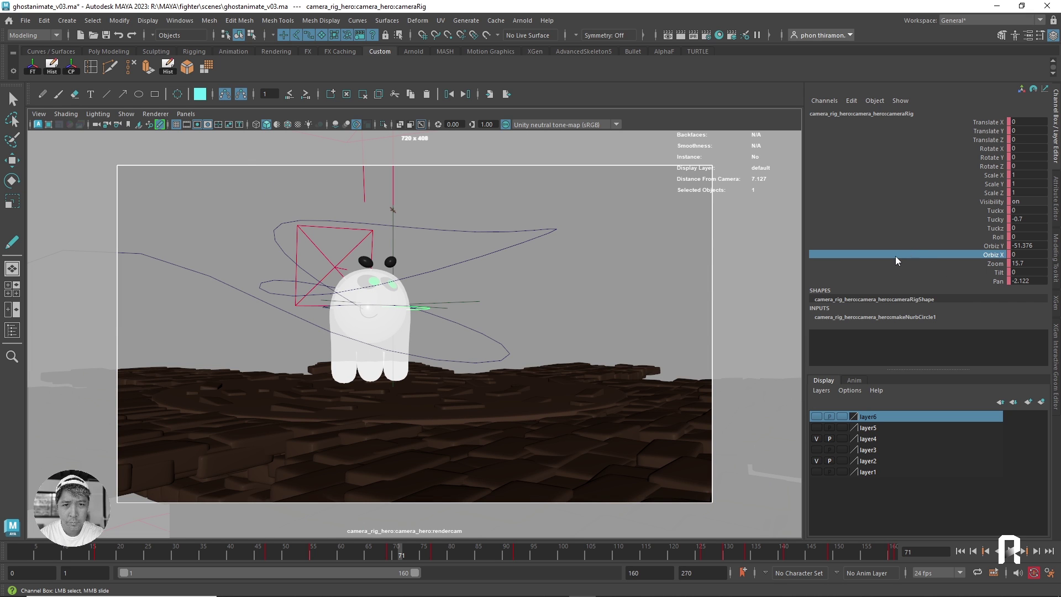
{"action": "left_click", "coordinate": [995, 272]}
{"action": "mouse_move", "coordinate": [661, 295]}
{"action": "middle_mouse_down"}
{"action": "mouse_move", "coordinate": [592, 299]}
{"action": "mouse_move", "coordinate": [625, 281]}
{"action": "mouse_move", "coordinate": [593, 299]}
{"action": "middle_mouse_up"}
{"action": "left_click", "coordinate": [997, 281]}
{"action": "mouse_move", "coordinate": [559, 348]}
{"action": "middle_mouse_down"}
{"action": "mouse_move", "coordinate": [649, 319]}
{"action": "mouse_move", "coordinate": [532, 310]}
{"action": "middle_mouse_up"}
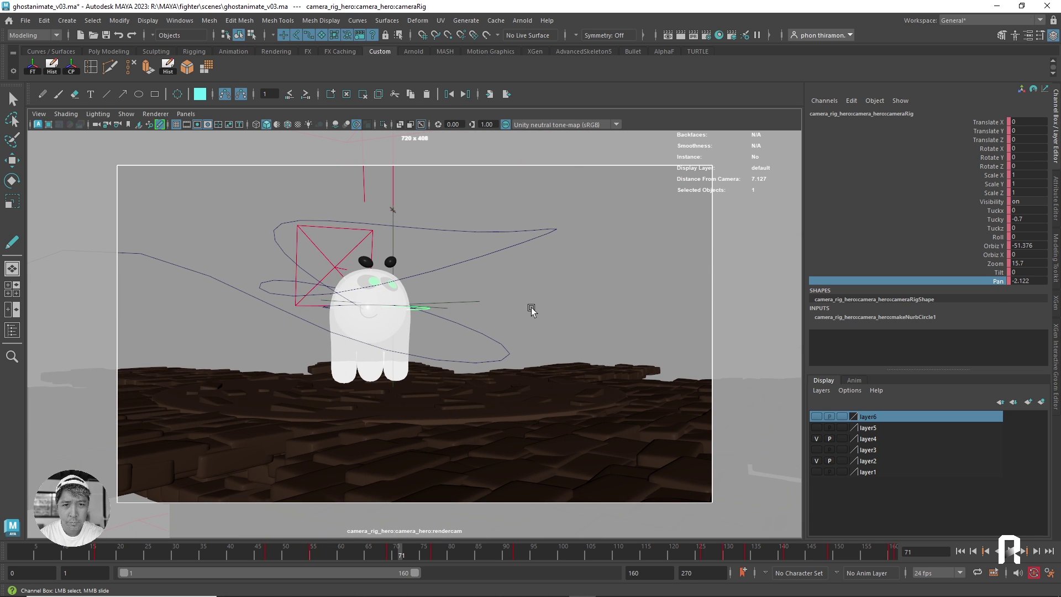
Step: Scrub and play the timeline to review the camera move from frame 3 toward 150
{"action": "left_click_drag", "start_coordinate": [385, 556], "coordinate": [336, 555]}
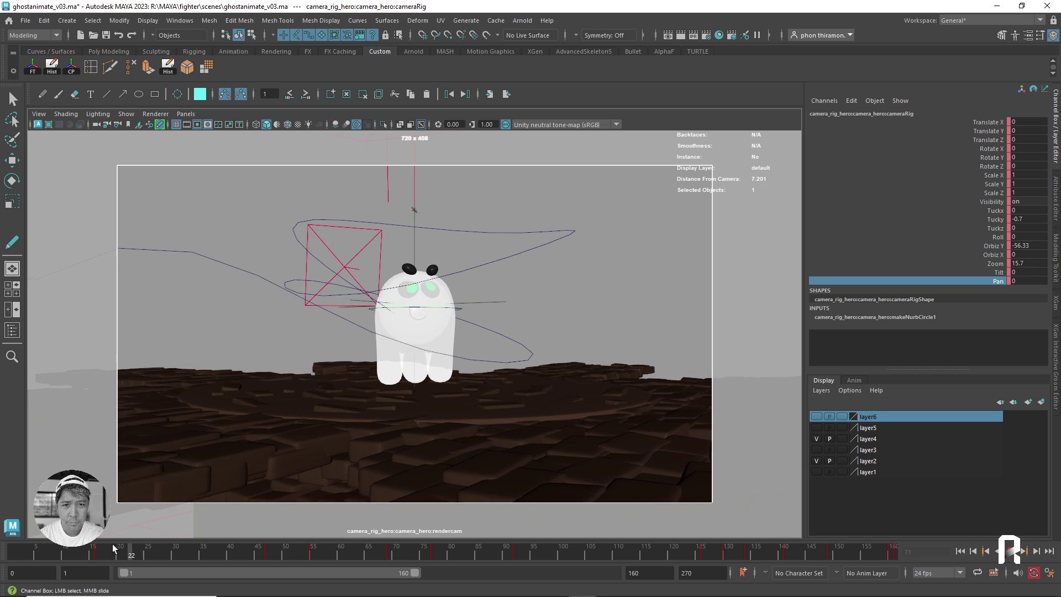
{"action": "left_click_drag", "start_coordinate": [425, 538], "coordinate": [24, 544]}
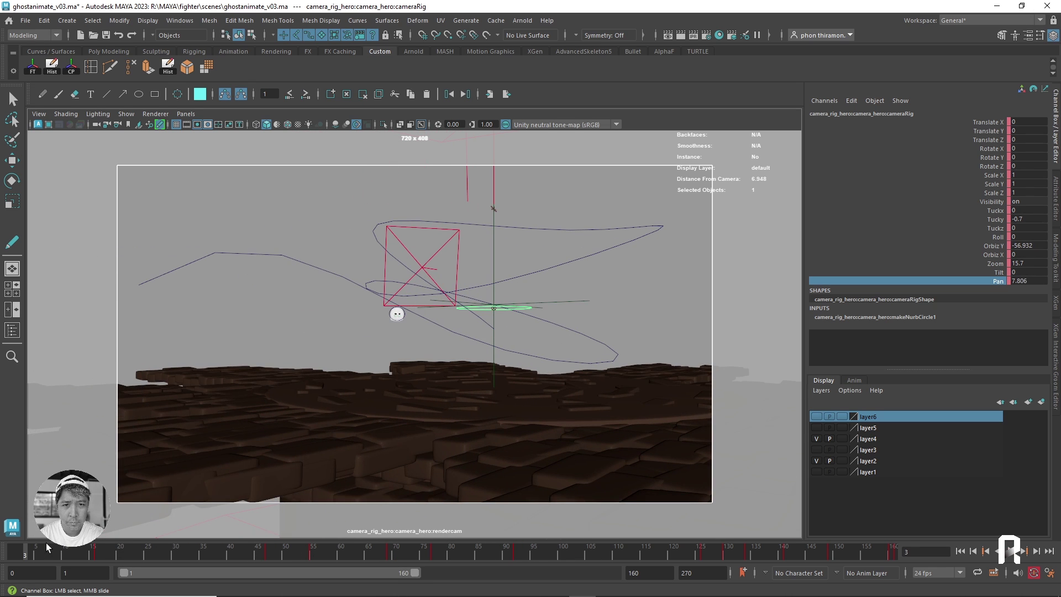
{"action": "left_click", "coordinate": [1011, 552]}
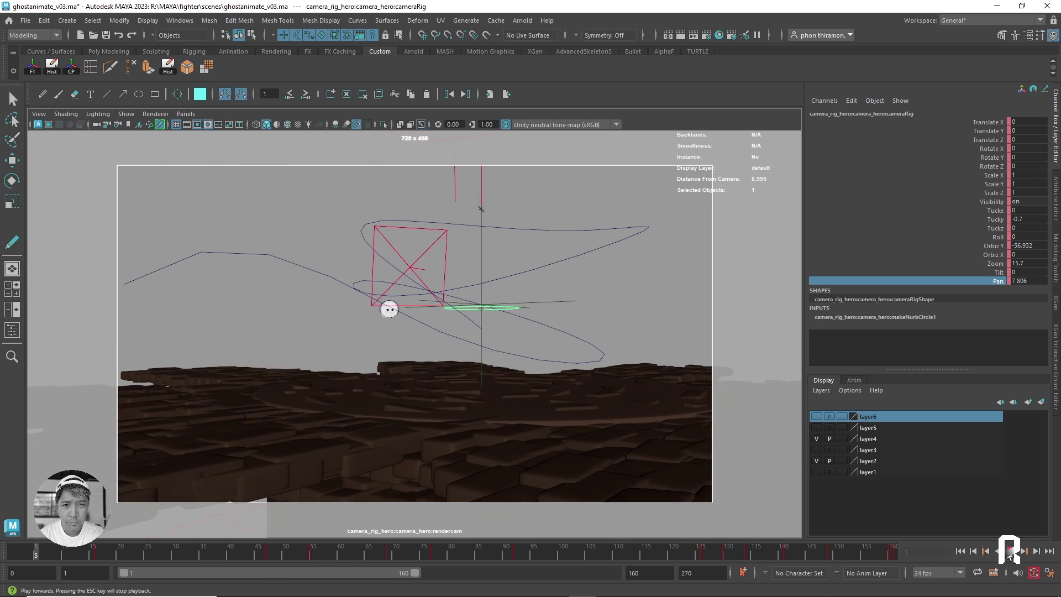
{"action": "mouse_move", "coordinate": [569, 549]}
{"action": "left_mouse_down"}
{"action": "mouse_move", "coordinate": [455, 549]}
{"action": "mouse_move", "coordinate": [774, 545]}
{"action": "mouse_move", "coordinate": [657, 549]}
{"action": "left_mouse_up"}
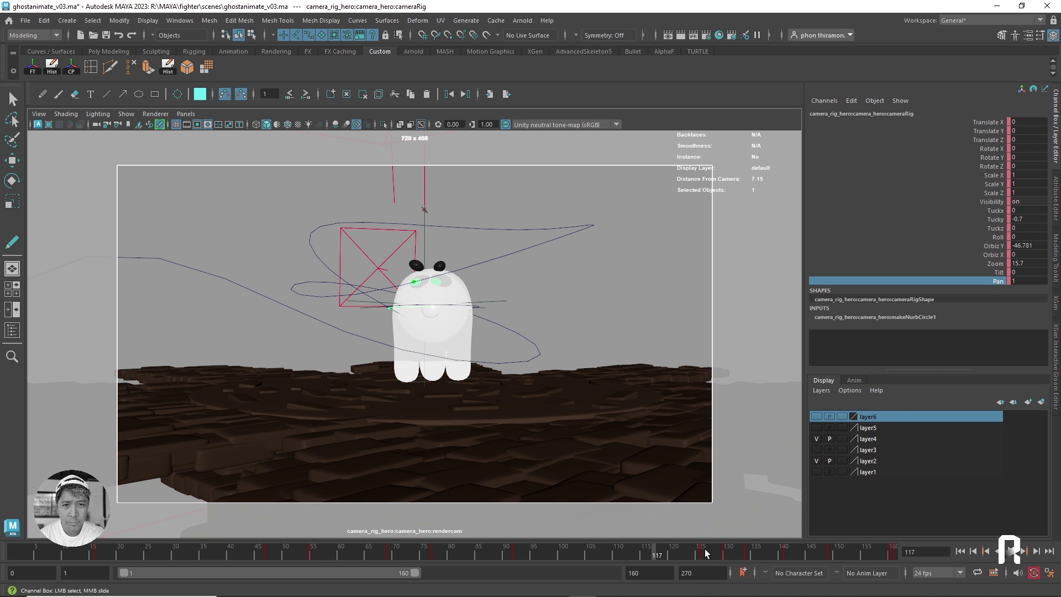
{"action": "left_click_drag", "start_coordinate": [707, 553], "coordinate": [813, 554]}
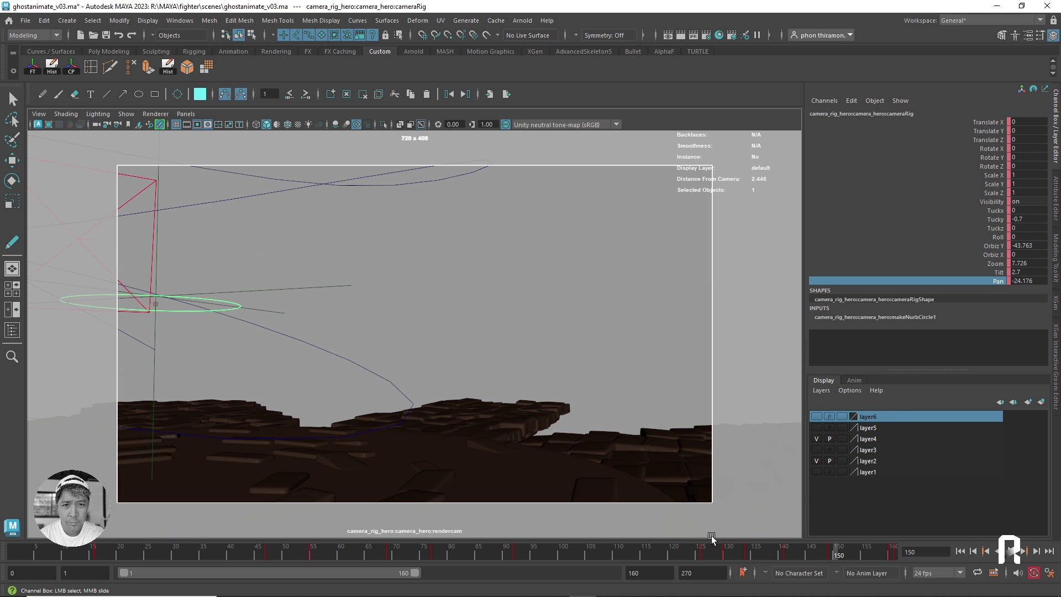
{"action": "key", "text": "alt+v"}
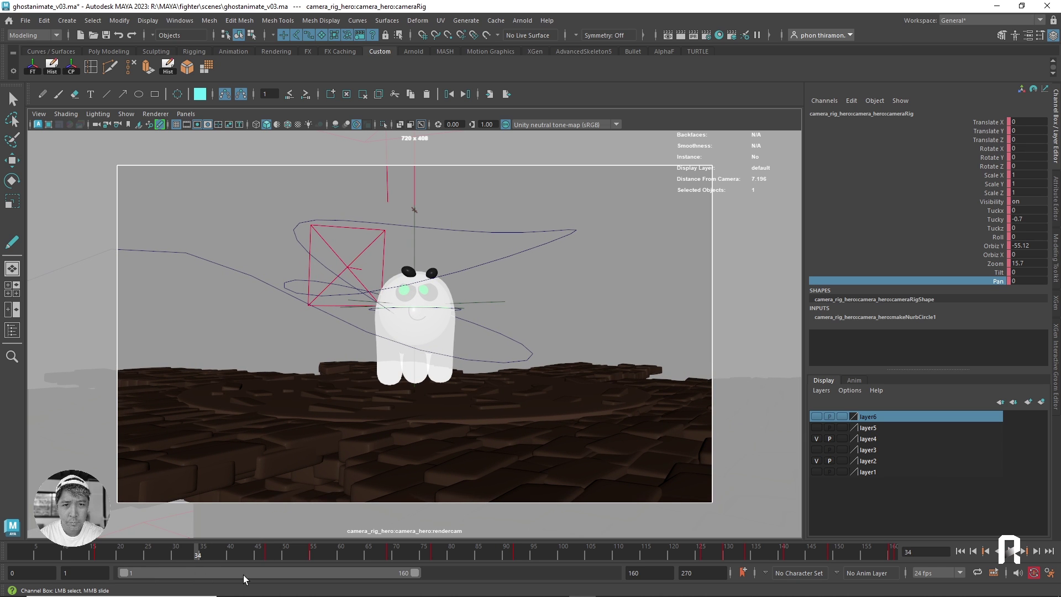
{"action": "left_click", "coordinate": [460, 313]}
{"action": "key", "text": "w"}
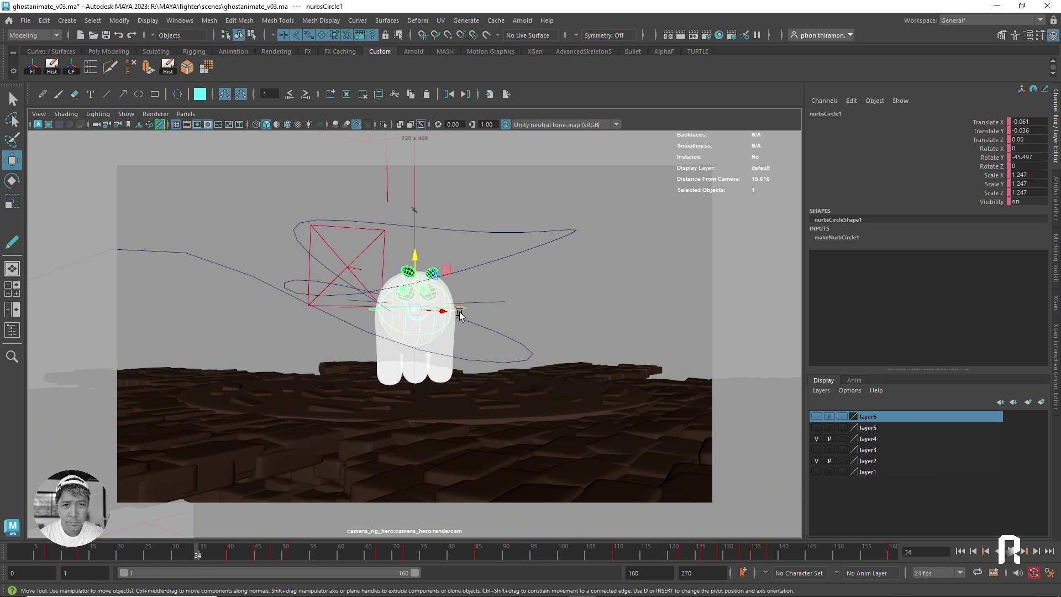
{"action": "key", "text": "f"}
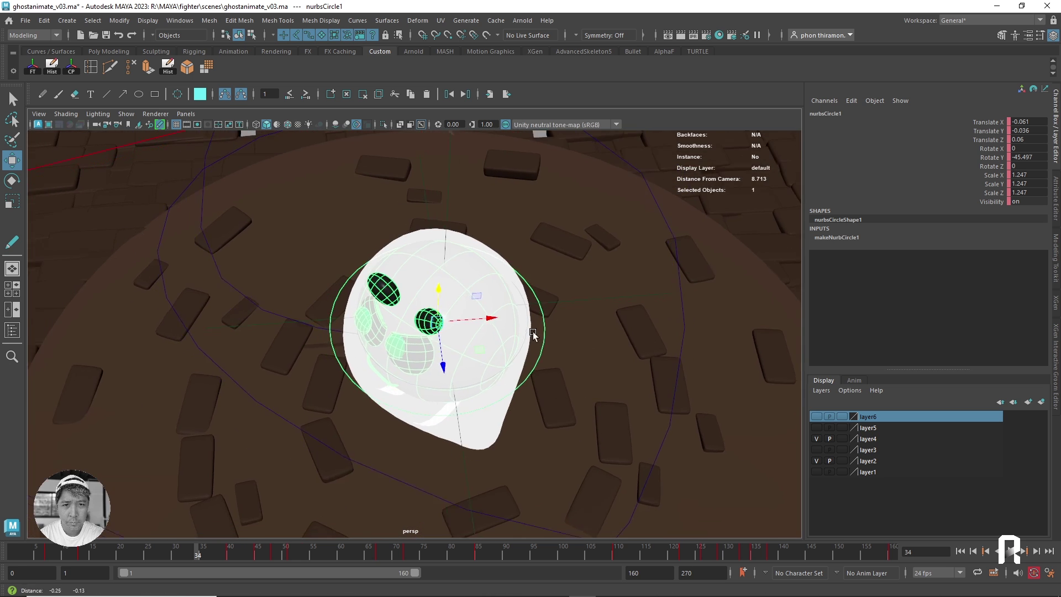
{"action": "left_click_drag", "start_coordinate": [582, 353], "coordinate": [573, 320], "text": "alt"}
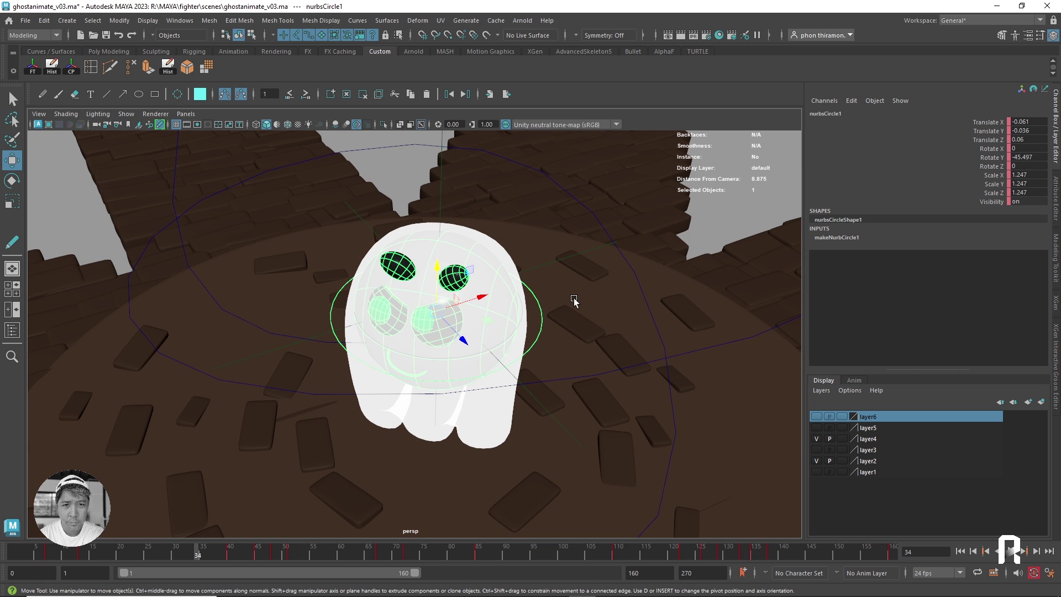
{"action": "left_click_drag", "start_coordinate": [645, 353], "coordinate": [509, 315], "text": "alt"}
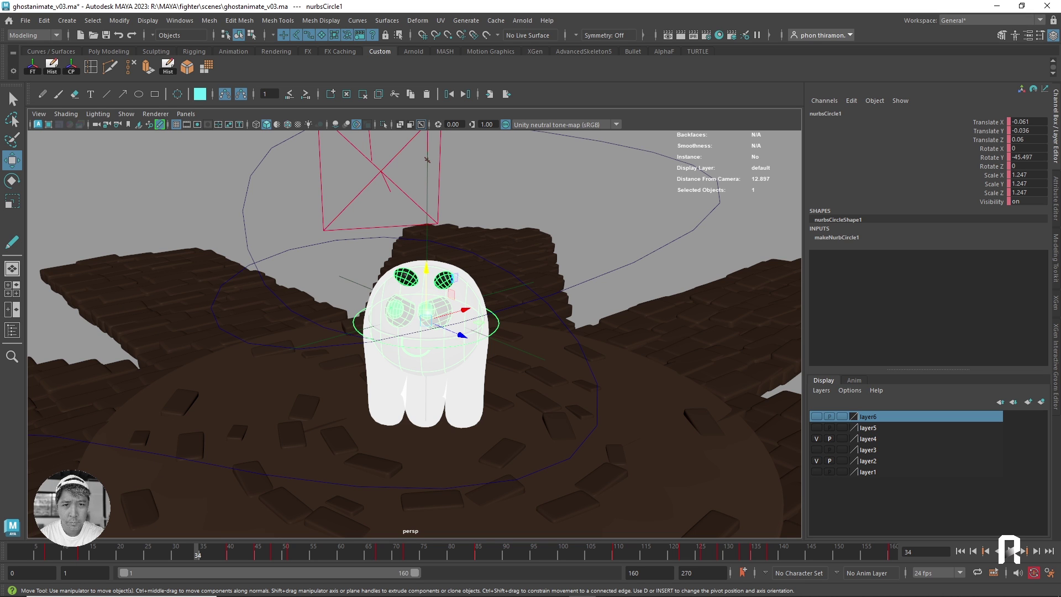
{"action": "left_click_drag", "start_coordinate": [199, 551], "coordinate": [302, 550]}
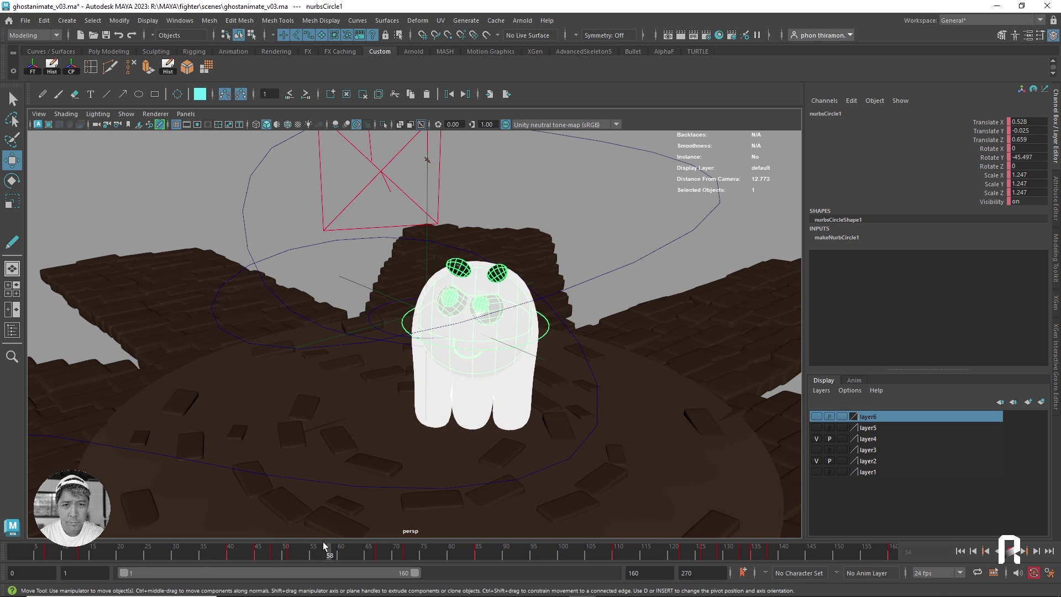
{"action": "left_click_drag", "start_coordinate": [302, 550], "coordinate": [313, 550]}
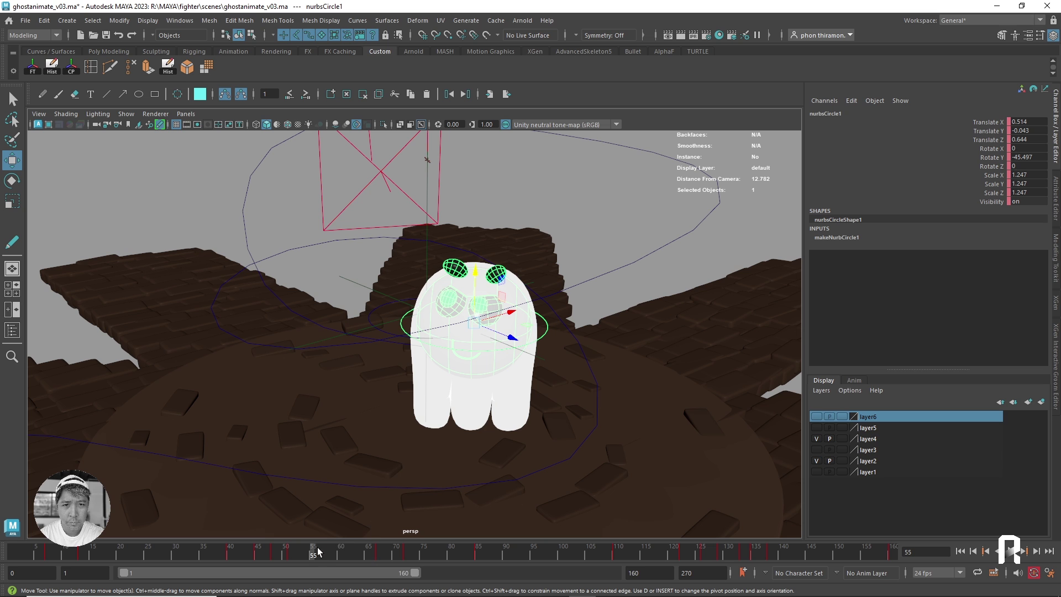
{"action": "mouse_move", "coordinate": [354, 554]}
{"action": "left_mouse_down"}
{"action": "mouse_move", "coordinate": [429, 554]}
{"action": "mouse_move", "coordinate": [383, 553]}
{"action": "left_mouse_up"}
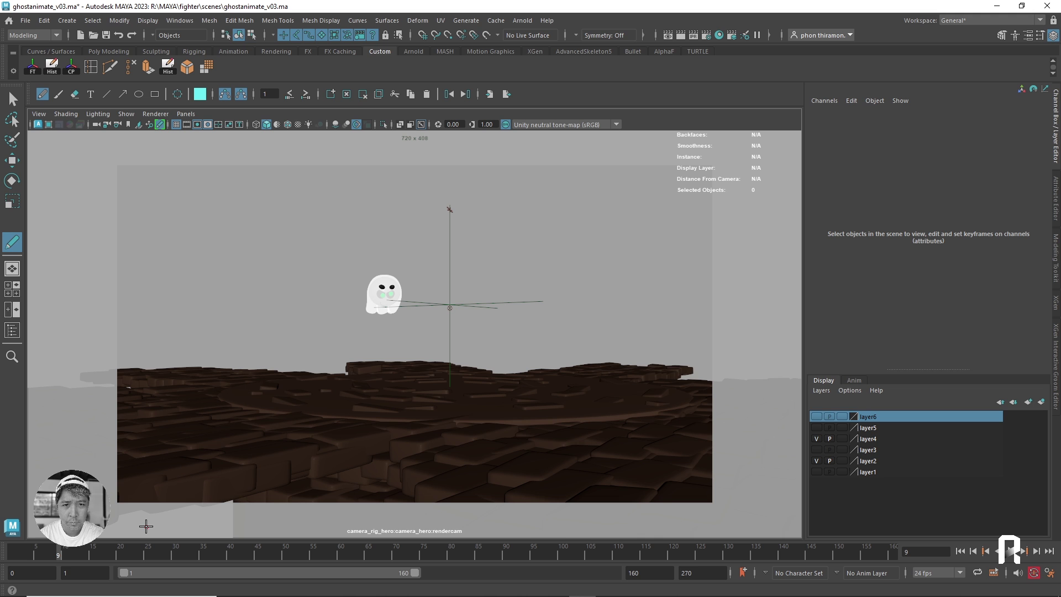
Step: Scrub the shot between frames 7 and 14 to study the ghost's motion
{"action": "left_click", "coordinate": [63, 554]}
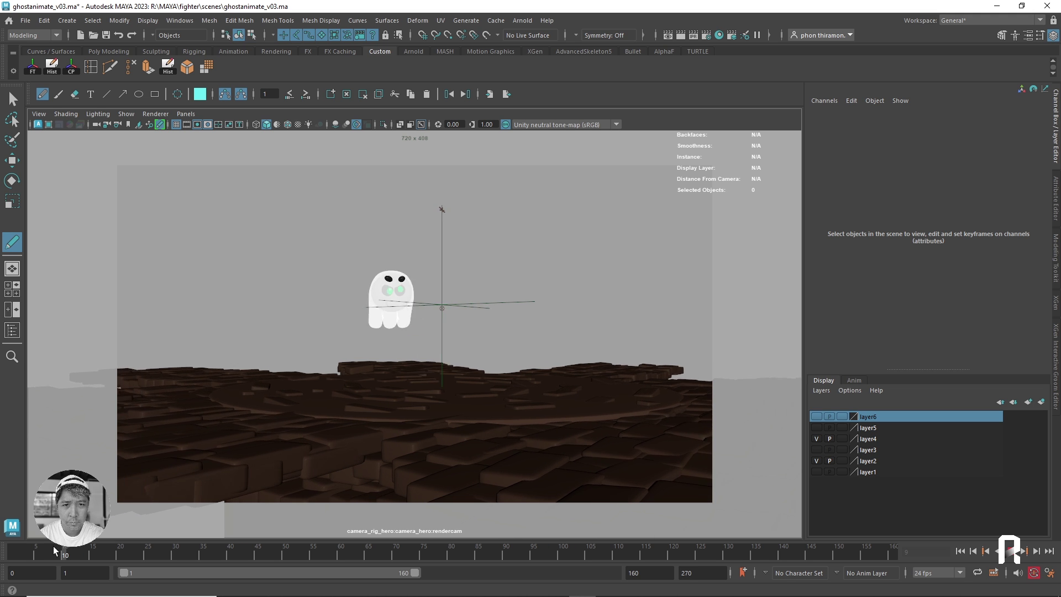
{"action": "mouse_move", "coordinate": [53, 546]}
{"action": "left_mouse_down"}
{"action": "mouse_move", "coordinate": [32, 550]}
{"action": "mouse_move", "coordinate": [75, 551]}
{"action": "left_mouse_up"}
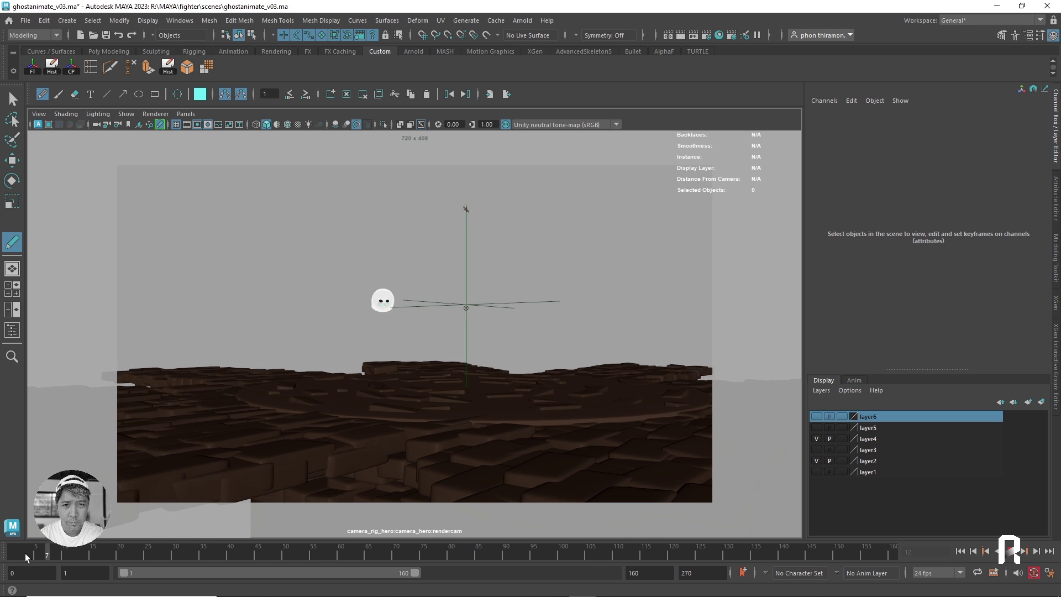
{"action": "mouse_move", "coordinate": [75, 551]}
{"action": "left_mouse_down"}
{"action": "mouse_move", "coordinate": [25, 553]}
{"action": "mouse_move", "coordinate": [93, 552]}
{"action": "mouse_move", "coordinate": [42, 552]}
{"action": "mouse_move", "coordinate": [71, 554]}
{"action": "mouse_move", "coordinate": [57, 555]}
{"action": "left_mouse_up"}
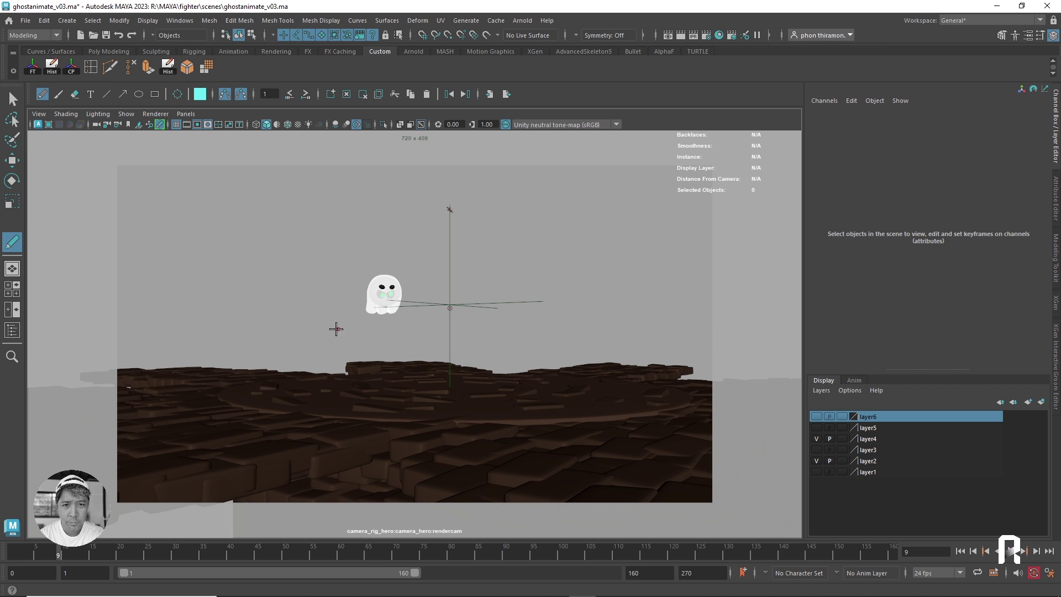
Step: Sketch a cyan Blue Pencil arc trailing below the ghost, redrawing it until it fits
{"action": "left_click_drag", "start_coordinate": [324, 337], "coordinate": [429, 338]}
{"action": "key", "text": "ctrl+z"}
{"action": "left_click_drag", "start_coordinate": [346, 331], "coordinate": [426, 351]}
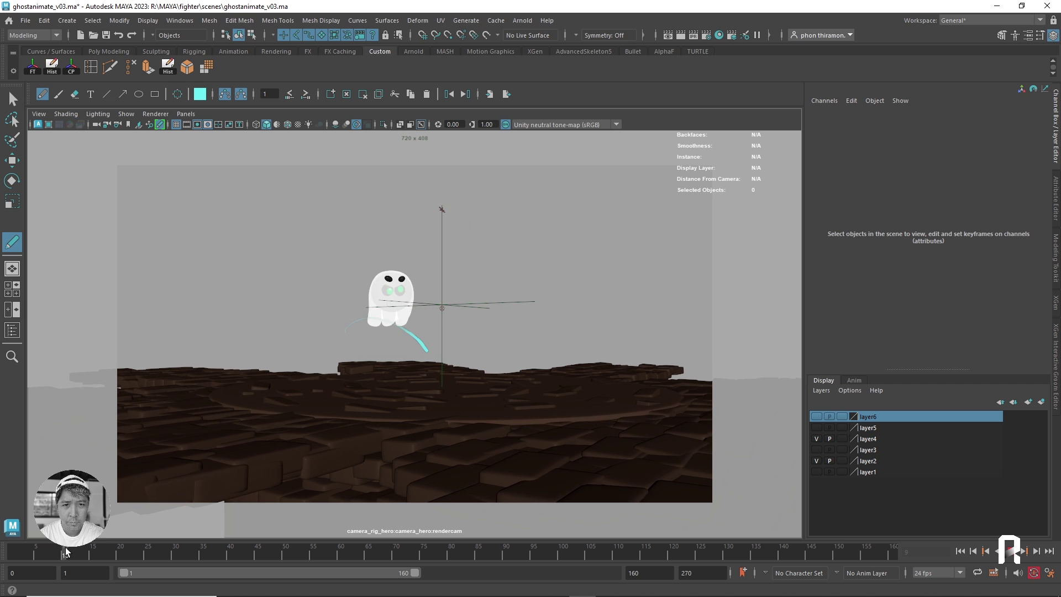
{"action": "mouse_move", "coordinate": [61, 553]}
{"action": "left_mouse_down"}
{"action": "mouse_move", "coordinate": [74, 550]}
{"action": "mouse_move", "coordinate": [58, 552]}
{"action": "left_mouse_up"}
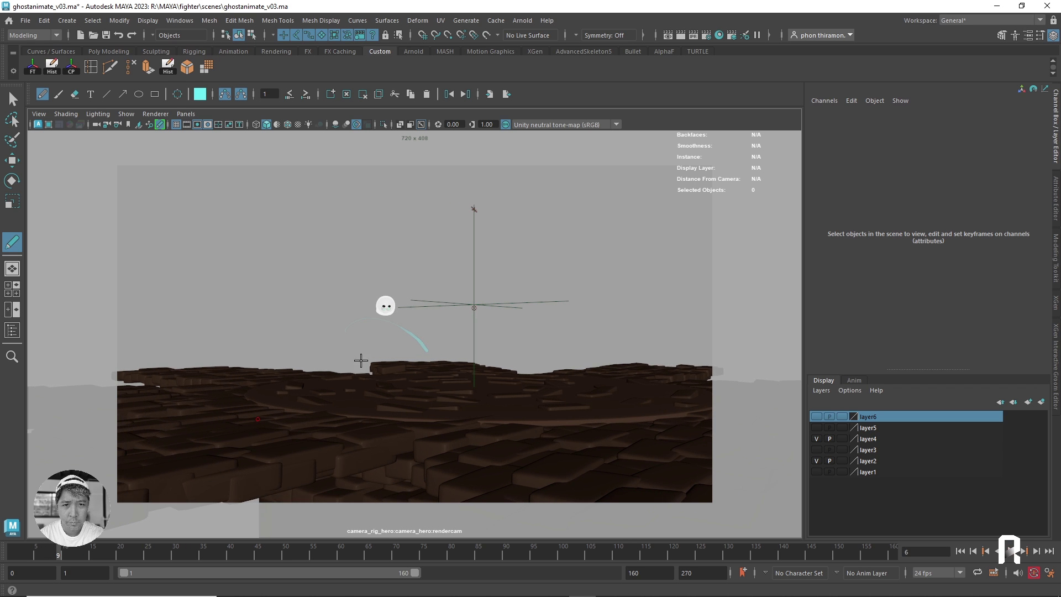
{"action": "key", "text": "ctrl+z"}
{"action": "left_click_drag", "start_coordinate": [386, 315], "coordinate": [426, 357]}
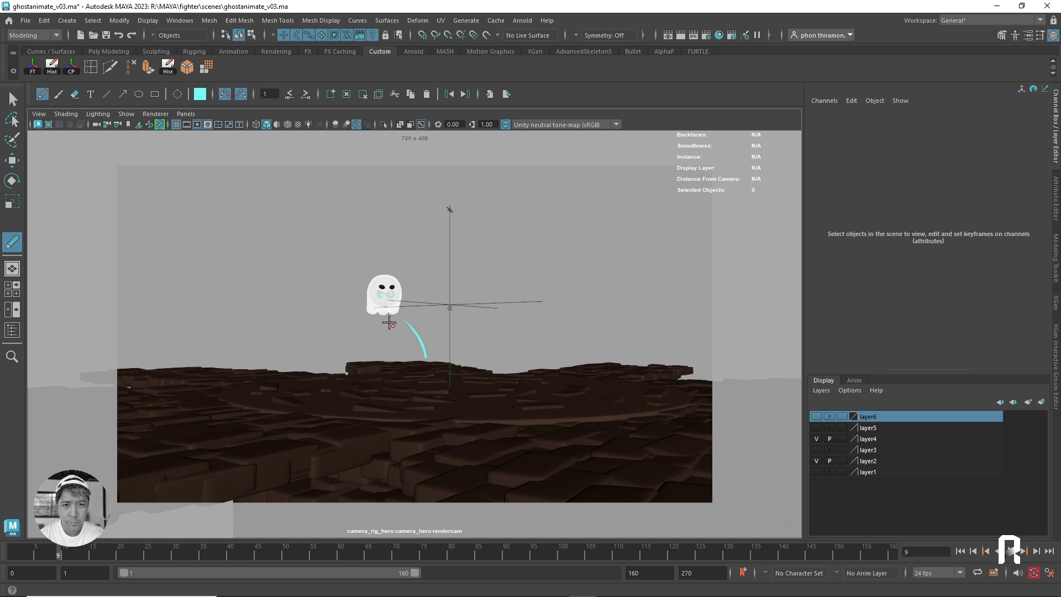
{"action": "key", "text": "ctrl+z"}
{"action": "left_click_drag", "start_coordinate": [390, 316], "coordinate": [439, 350]}
Step: Move to frame 28 and draw an arc stroke under the ghost's feet
{"action": "key", "text": "period"}
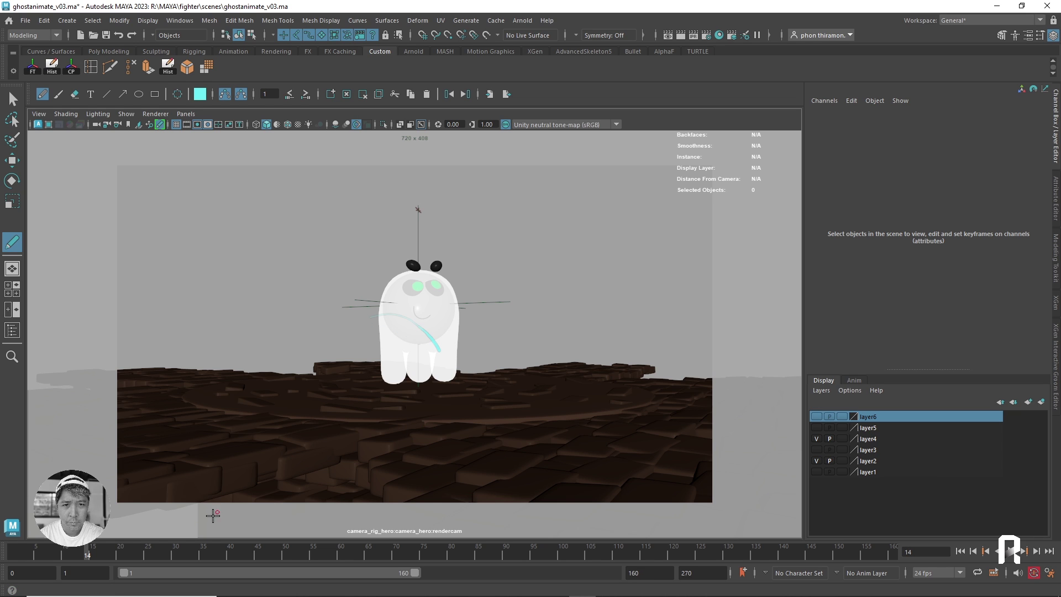
{"action": "left_click", "coordinate": [105, 554]}
{"action": "mouse_move", "coordinate": [105, 553]}
{"action": "left_mouse_down"}
{"action": "mouse_move", "coordinate": [308, 550]}
{"action": "mouse_move", "coordinate": [264, 538]}
{"action": "mouse_move", "coordinate": [296, 535]}
{"action": "left_mouse_up"}
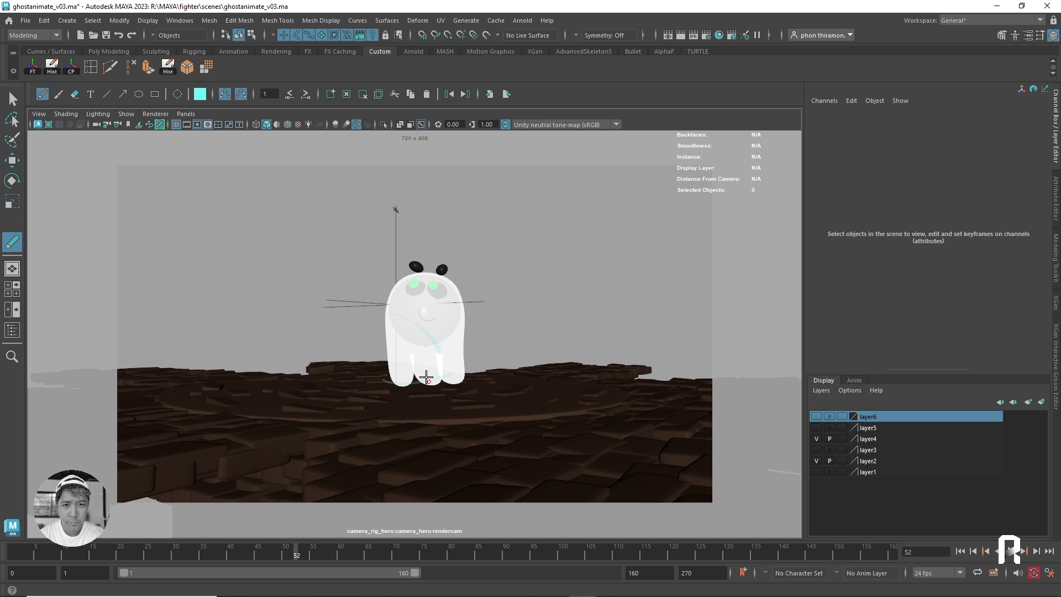
{"action": "left_click_drag", "start_coordinate": [372, 380], "coordinate": [451, 374]}
Step: Check the strokes across frames 125–143, then return to around frame 35
{"action": "mouse_move", "coordinate": [283, 545]}
{"action": "left_mouse_down"}
{"action": "mouse_move", "coordinate": [265, 554]}
{"action": "mouse_move", "coordinate": [416, 545]}
{"action": "mouse_move", "coordinate": [391, 547]}
{"action": "mouse_move", "coordinate": [784, 561]}
{"action": "mouse_move", "coordinate": [814, 535]}
{"action": "left_mouse_up"}
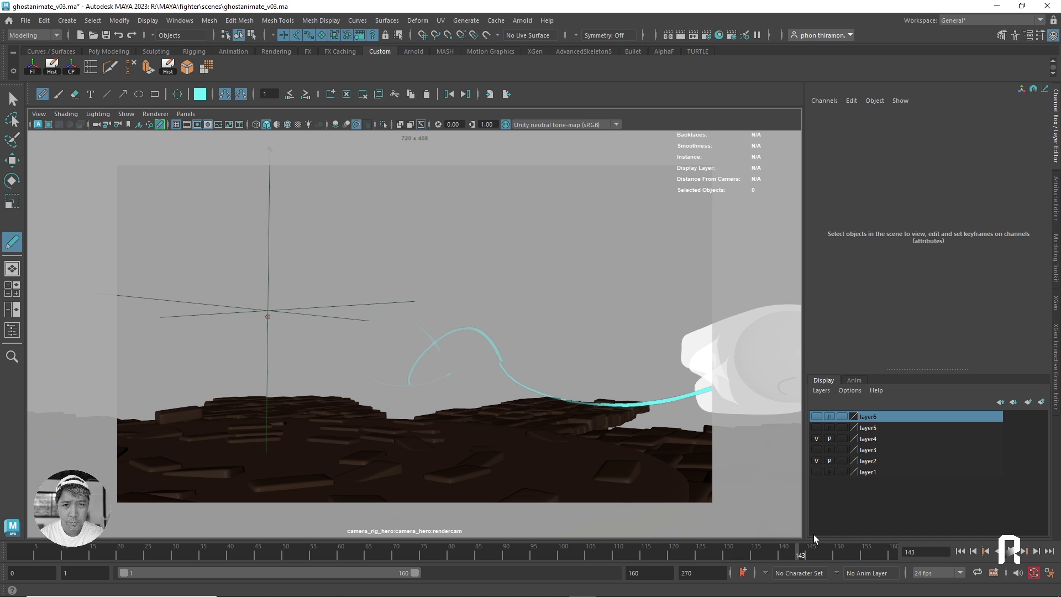
{"action": "left_click_drag", "start_coordinate": [794, 556], "coordinate": [729, 556]}
{"action": "left_click_drag", "start_coordinate": [710, 554], "coordinate": [700, 554]}
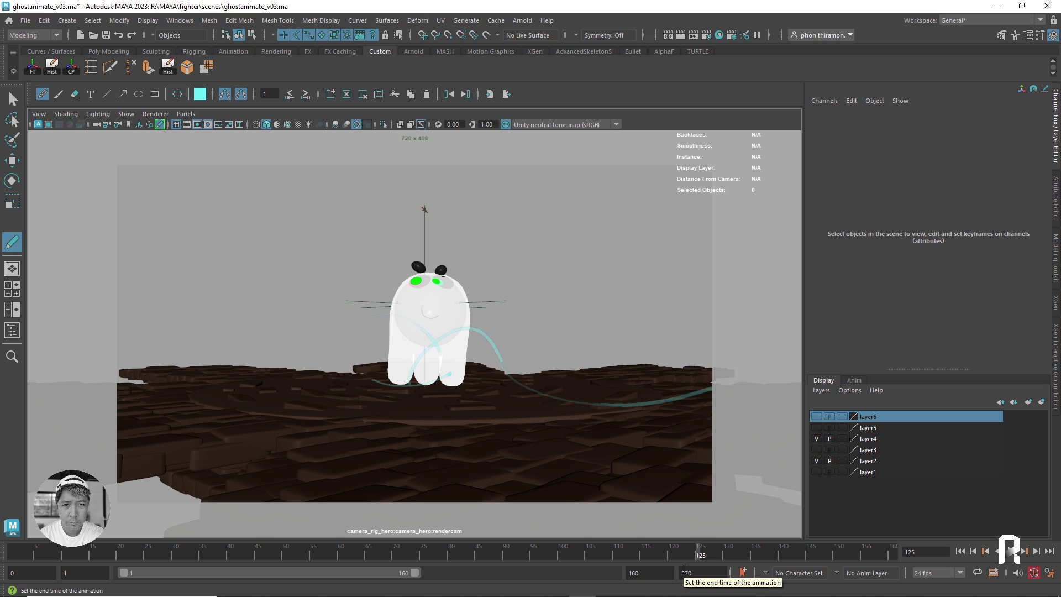
{"action": "left_click_drag", "start_coordinate": [702, 552], "coordinate": [711, 547]}
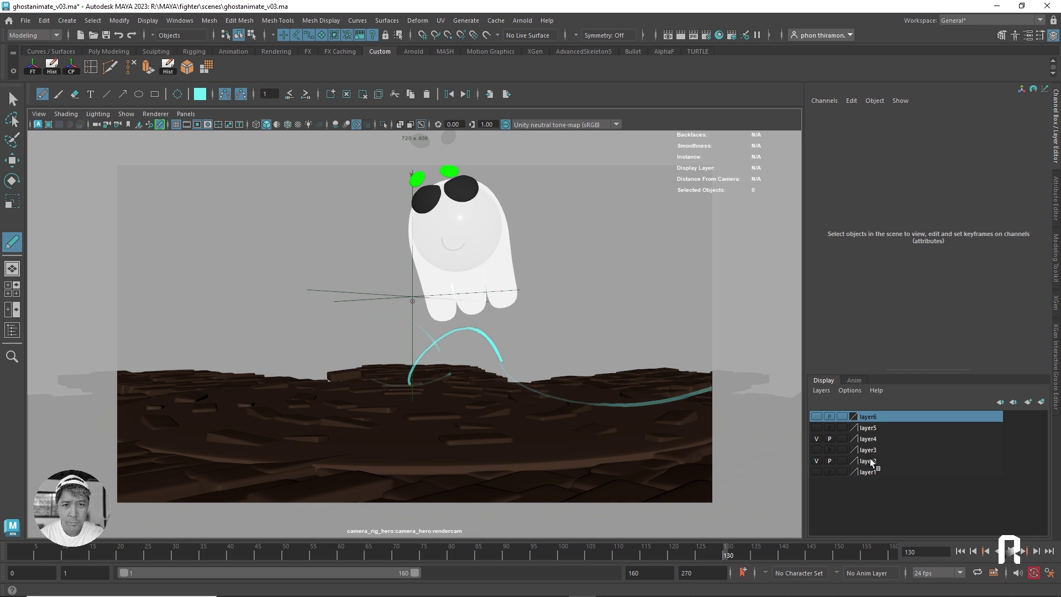
{"action": "mouse_move", "coordinate": [707, 554]}
{"action": "left_mouse_down"}
{"action": "mouse_move", "coordinate": [203, 553]}
{"action": "mouse_move", "coordinate": [230, 553]}
{"action": "left_mouse_up"}
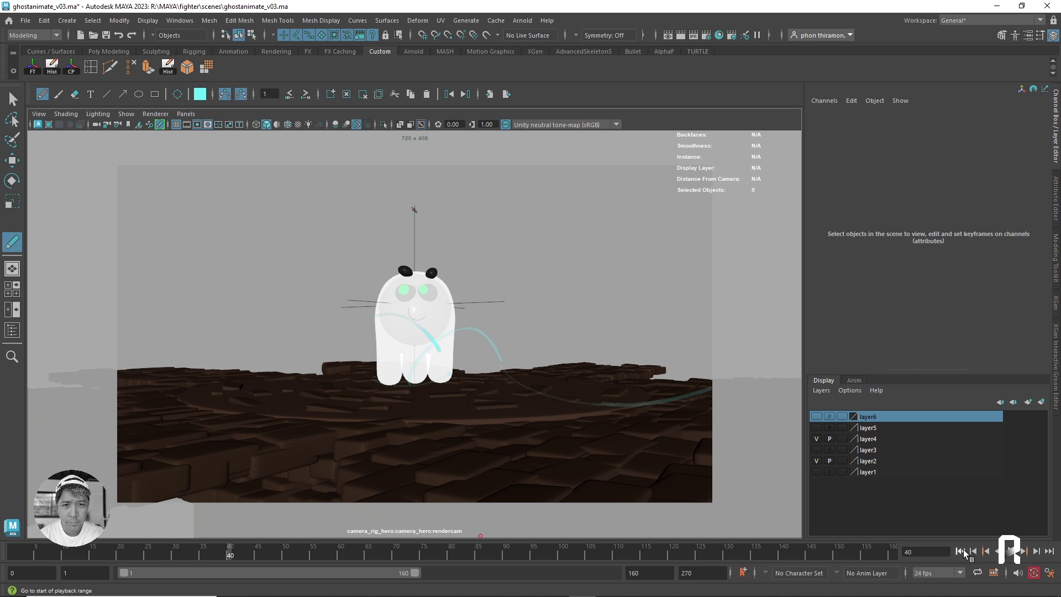
{"action": "left_click", "coordinate": [960, 551]}
{"action": "left_click", "coordinate": [1011, 551]}
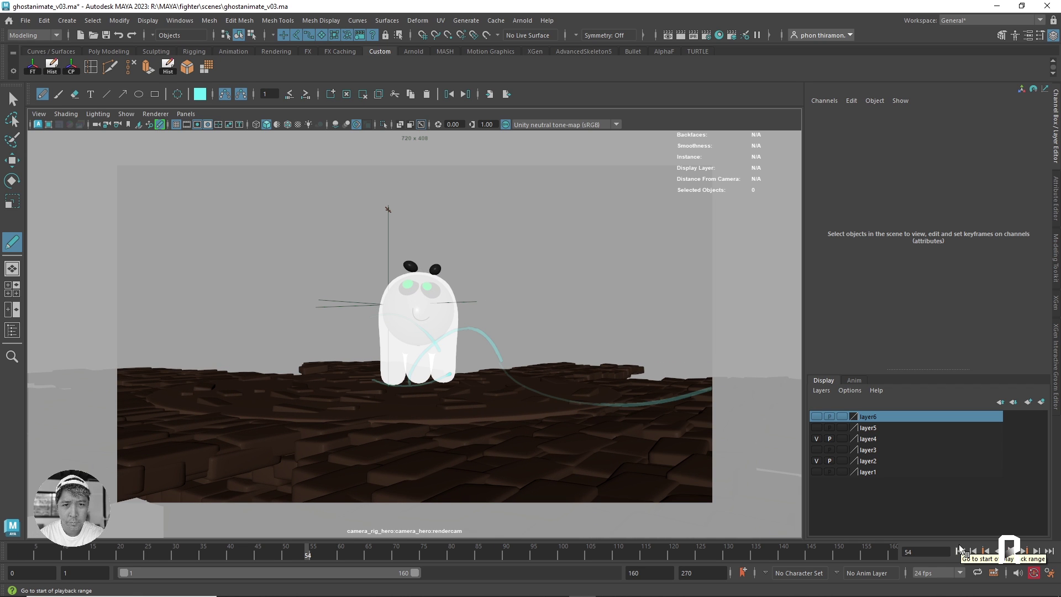
{"action": "left_click", "coordinate": [308, 549]}
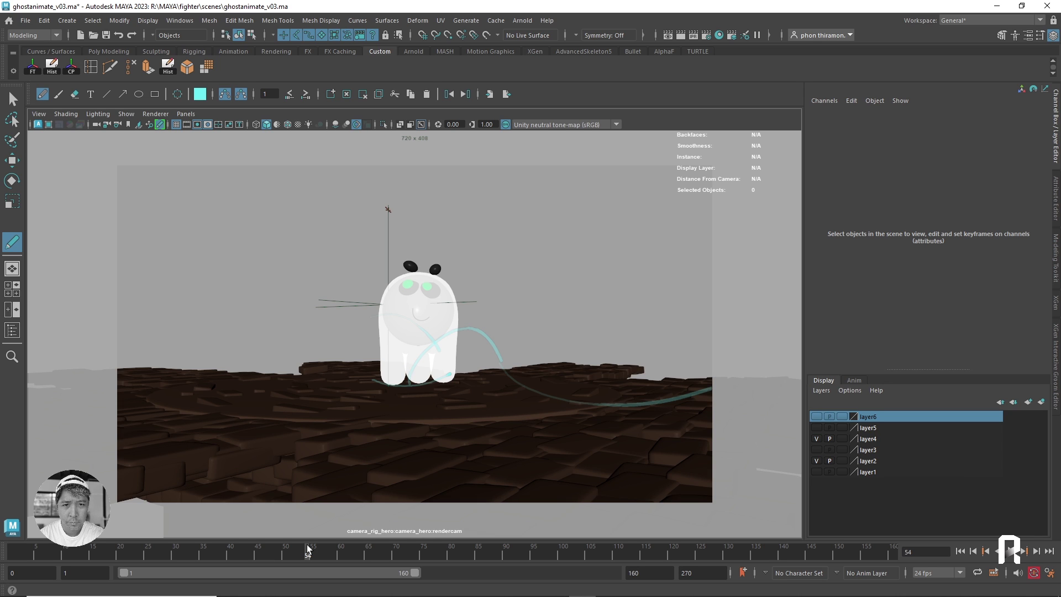
{"action": "left_click_drag", "start_coordinate": [308, 550], "coordinate": [231, 550]}
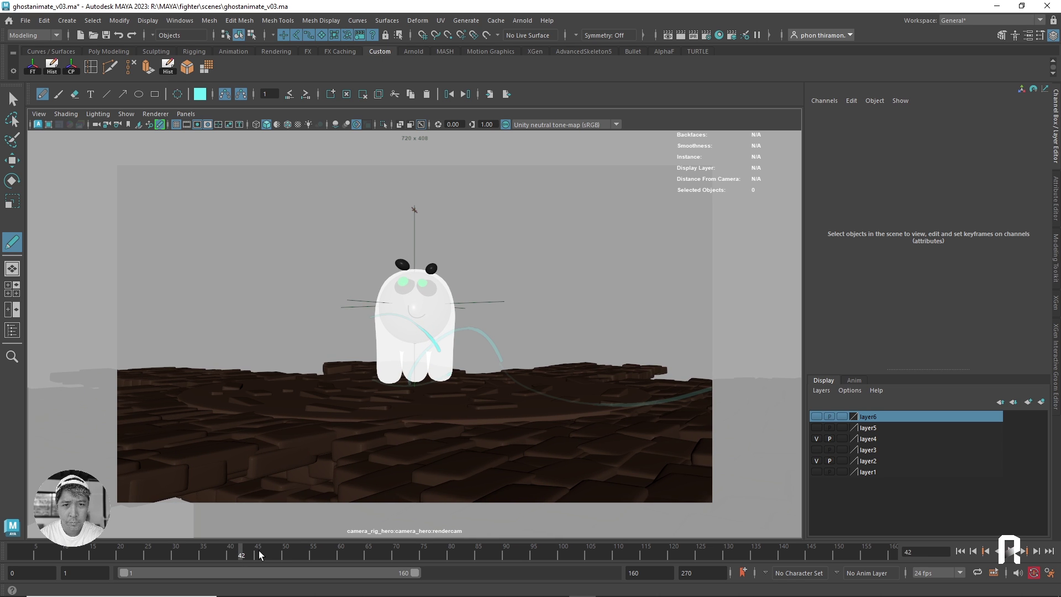
{"action": "key", "text": "comma"}
{"action": "left_click", "coordinate": [254, 548]}
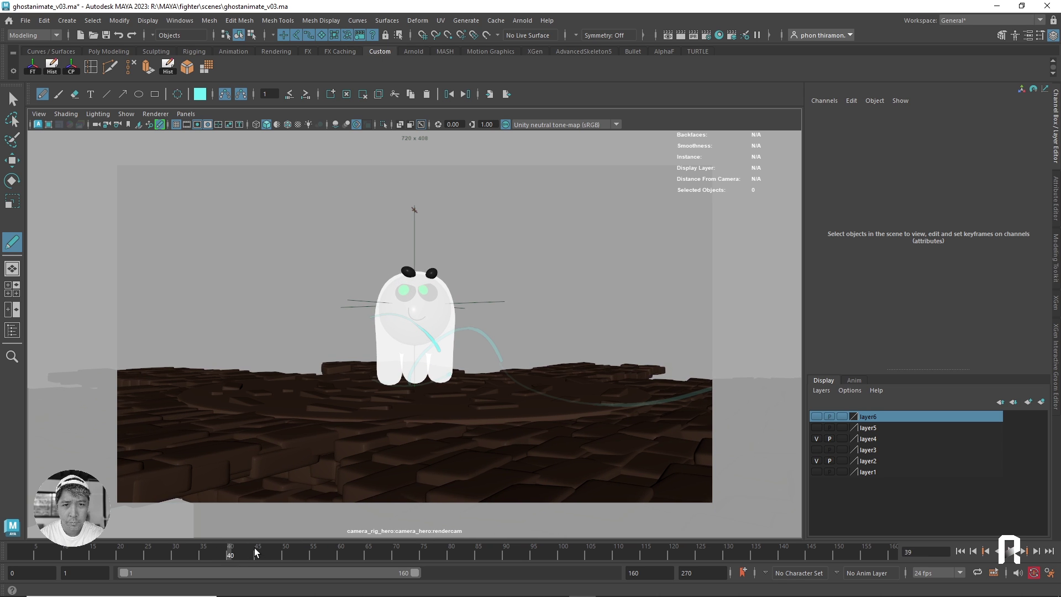
{"action": "key", "text": "comma"}
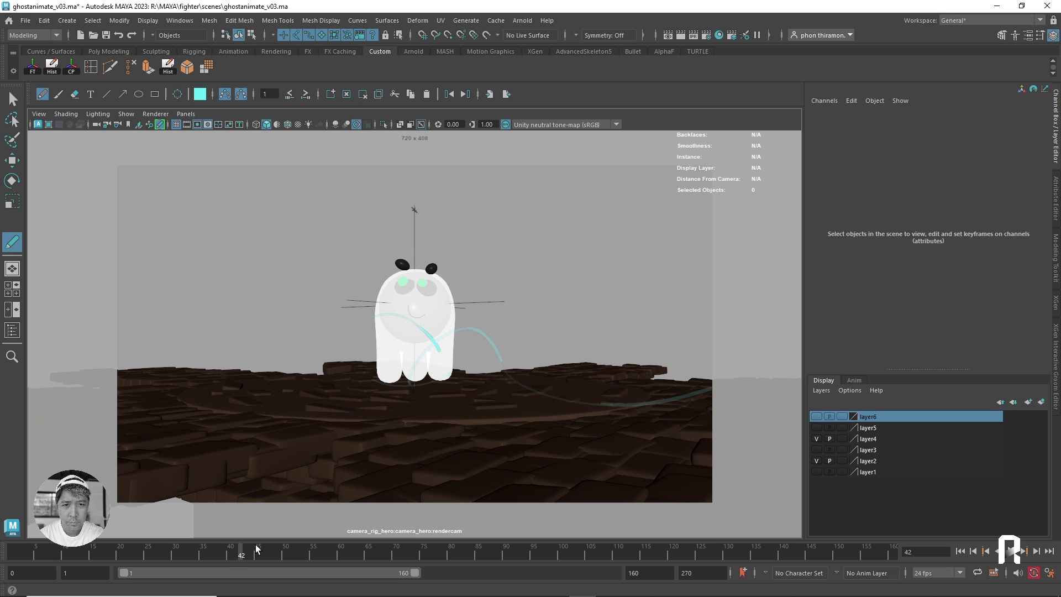
{"action": "key", "text": "comma"}
{"action": "key", "text": "comma"}
{"action": "key", "text": "comma"}
{"action": "key", "text": "period"}
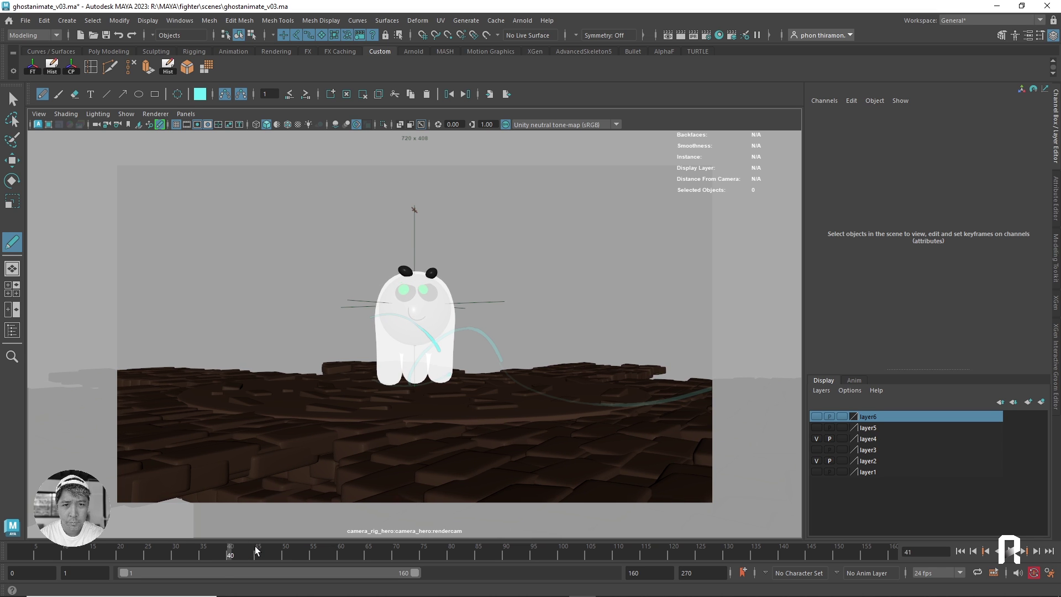
{"action": "left_click_drag", "start_coordinate": [256, 548], "coordinate": [329, 548]}
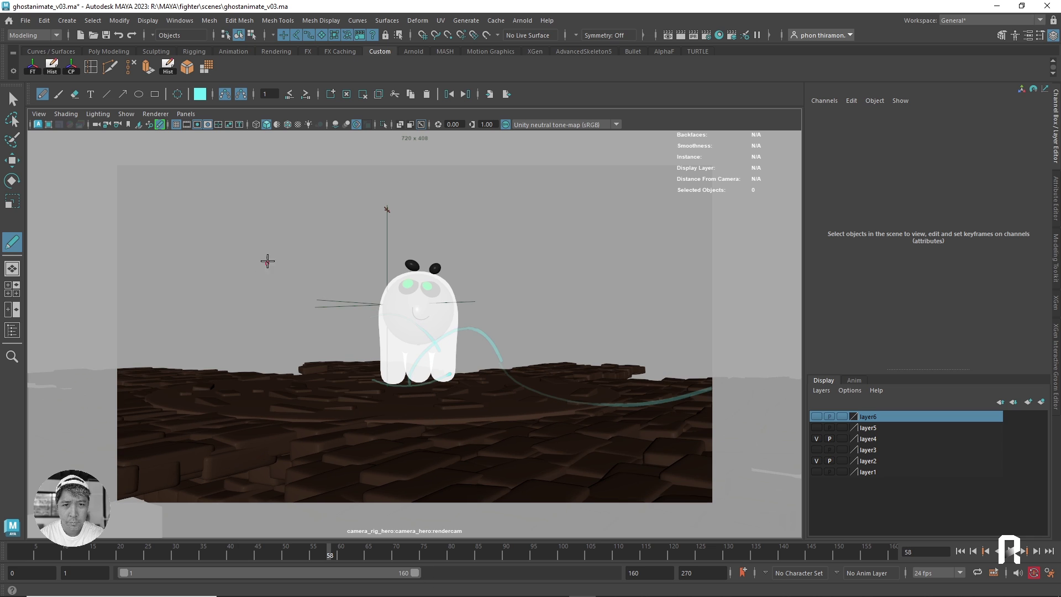
Step: Draw an arrow stroke left of the ghost's head at frame 58, then check it over frames 58–67
{"action": "left_click_drag", "start_coordinate": [377, 265], "coordinate": [354, 251]}
{"action": "key", "text": "period"}
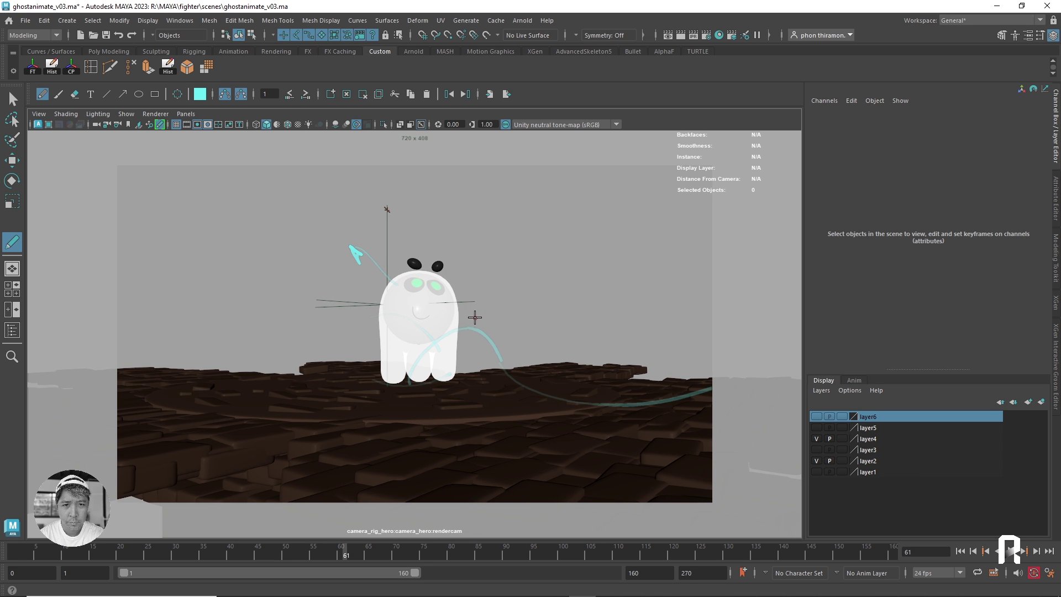
{"action": "key", "text": "comma"}
{"action": "key", "text": "comma"}
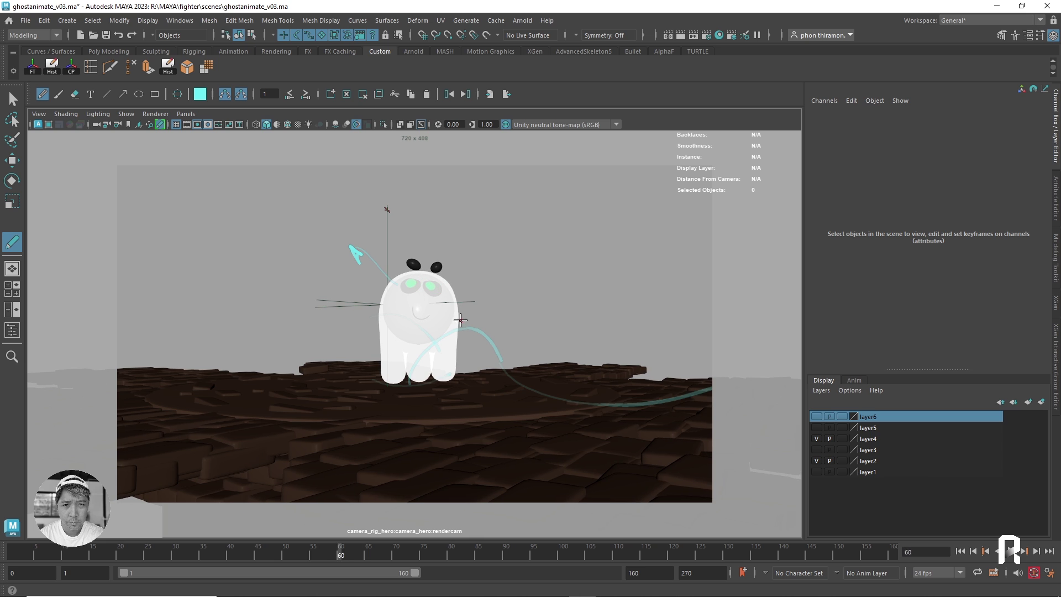
{"action": "key", "text": "comma"}
{"action": "key", "text": "comma"}
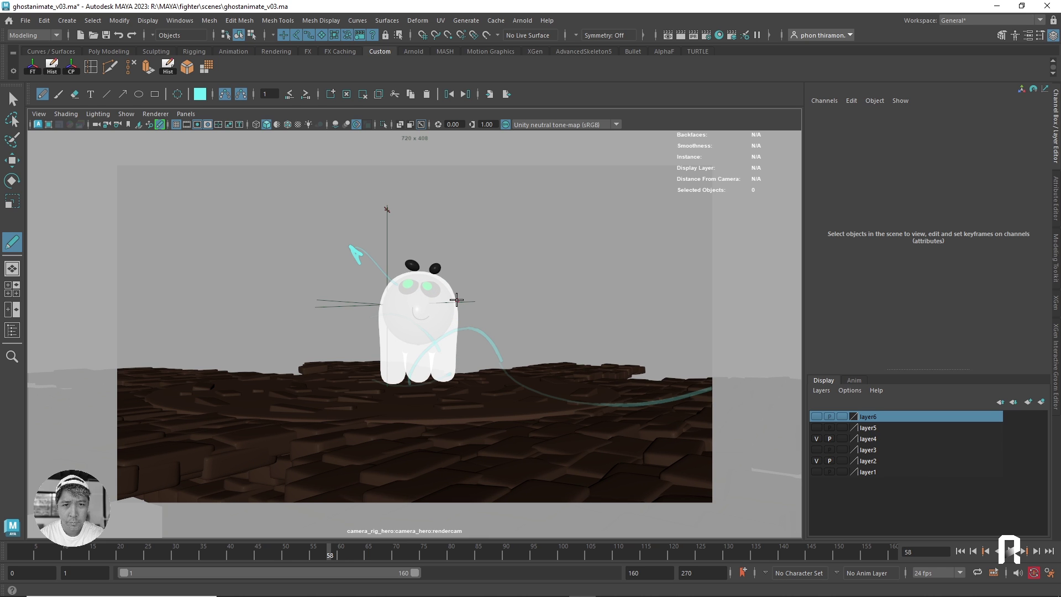
{"action": "key", "text": "period"}
{"action": "key", "text": "period"}
{"action": "key", "text": "period"}
{"action": "key", "text": "period"}
{"action": "key", "text": "period"}
{"action": "key", "text": "period"}
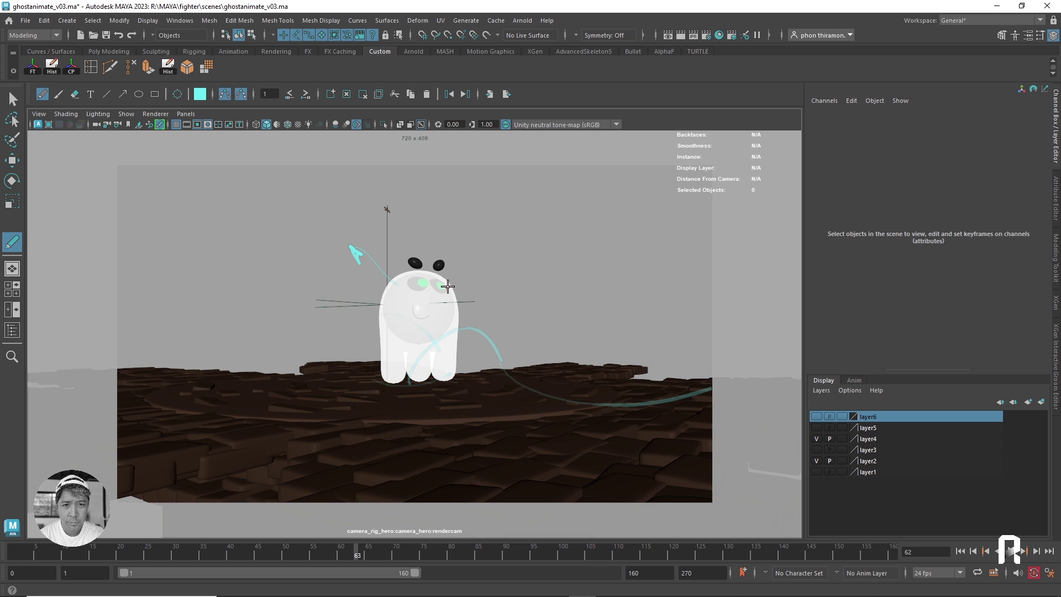
{"action": "key", "text": "period"}
{"action": "key", "text": "period"}
{"action": "key", "text": "period"}
{"action": "key", "text": "comma"}
{"action": "key", "text": "comma"}
{"action": "key", "text": "comma"}
{"action": "key", "text": "comma"}
{"action": "key", "text": "comma"}
{"action": "key", "text": "comma"}
{"action": "key", "text": "comma"}
{"action": "key", "text": "comma"}
{"action": "key", "text": "comma"}
{"action": "key", "text": "period"}
{"action": "key", "text": "period"}
{"action": "key", "text": "period"}
{"action": "key", "text": "period"}
{"action": "key", "text": "period"}
{"action": "key", "text": "period"}
{"action": "key", "text": "period"}
{"action": "key", "text": "period"}
{"action": "key", "text": "period"}
{"action": "key", "text": "comma"}
{"action": "key", "text": "comma"}
{"action": "key", "text": "comma"}
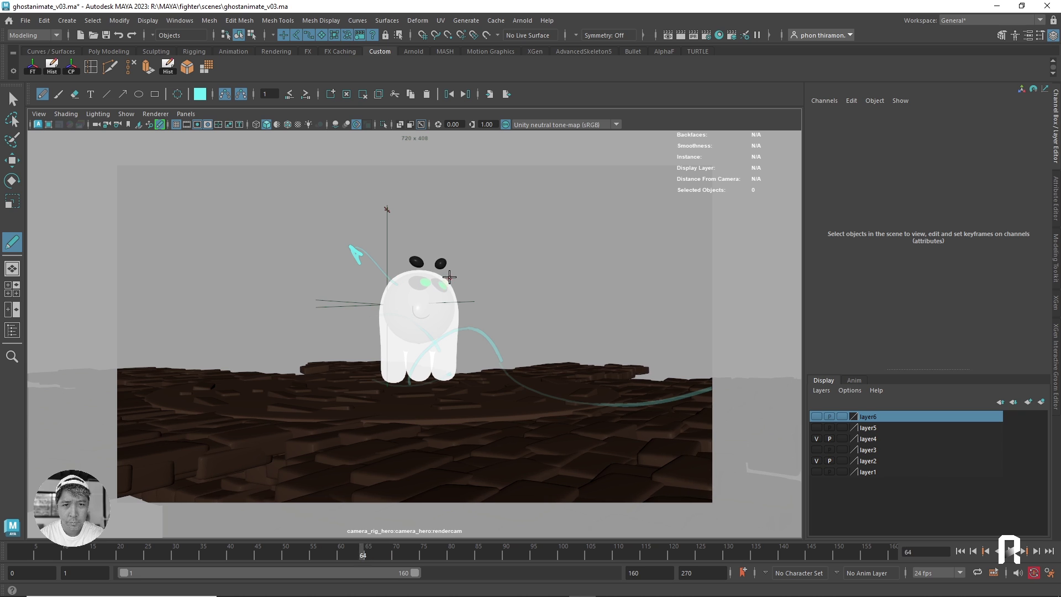
{"action": "key", "text": "comma"}
{"action": "key", "text": "comma"}
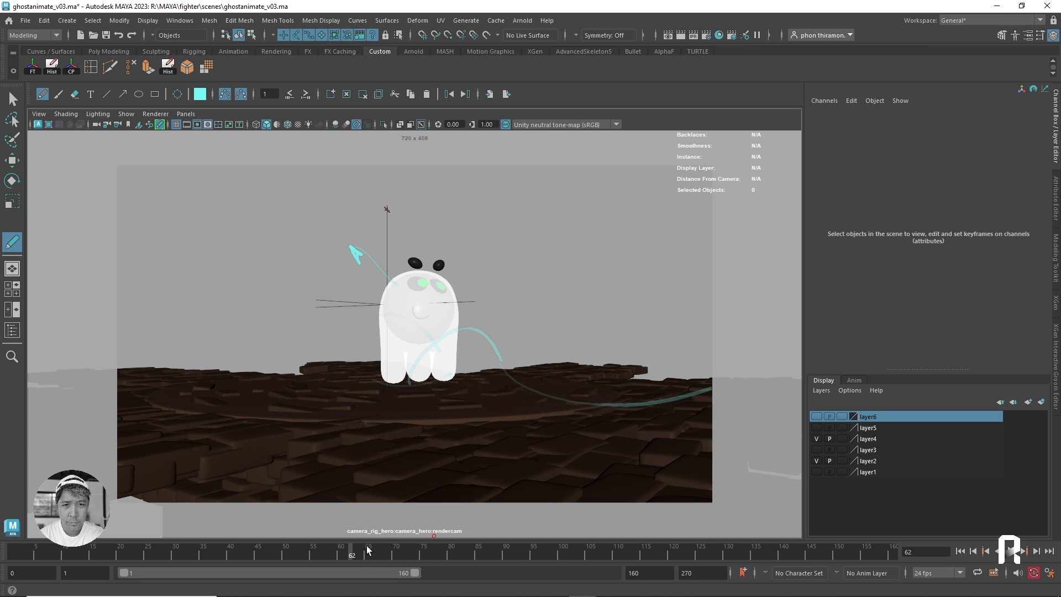
Step: Scrub ahead through frames 71–92, then return to frame 70
{"action": "left_click_drag", "start_coordinate": [357, 551], "coordinate": [484, 551]}
{"action": "key", "text": "period"}
{"action": "key", "text": "period"}
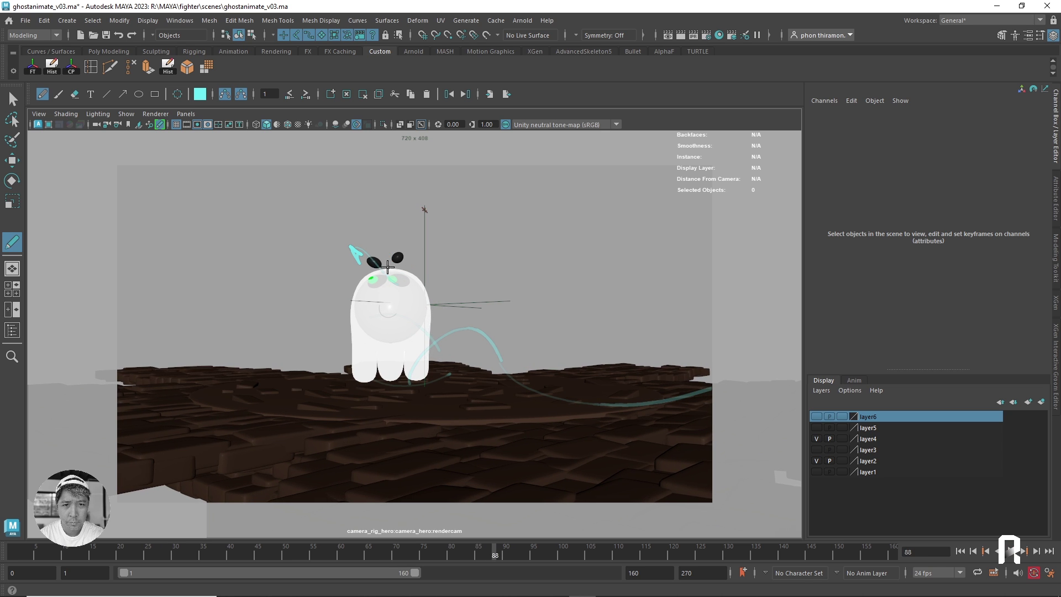
{"action": "key", "text": "period"}
{"action": "key", "text": "period"}
{"action": "key", "text": "period"}
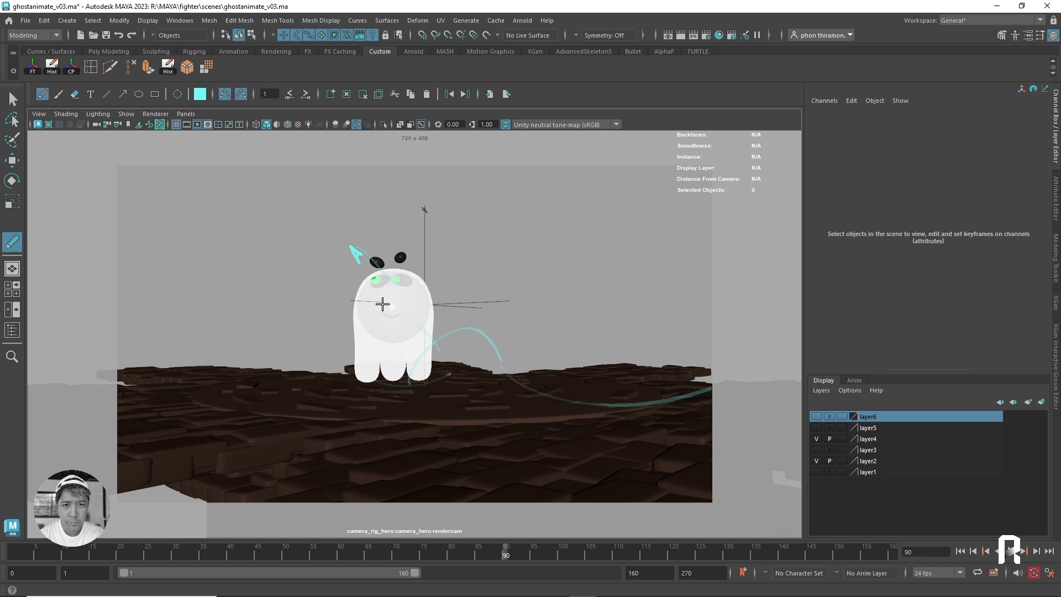
{"action": "key", "text": "period"}
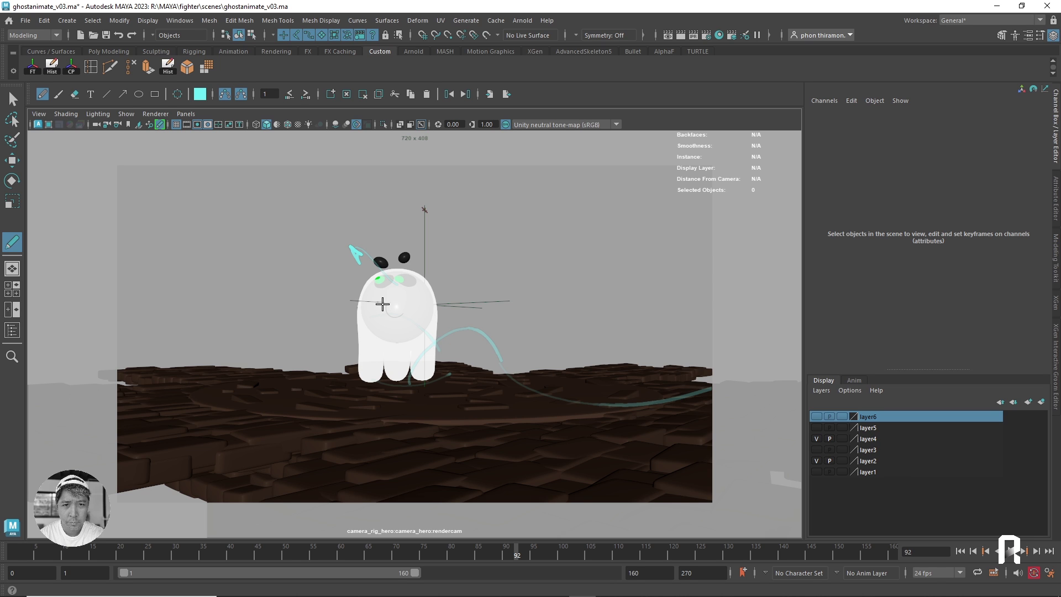
{"action": "left_click", "coordinate": [396, 557]}
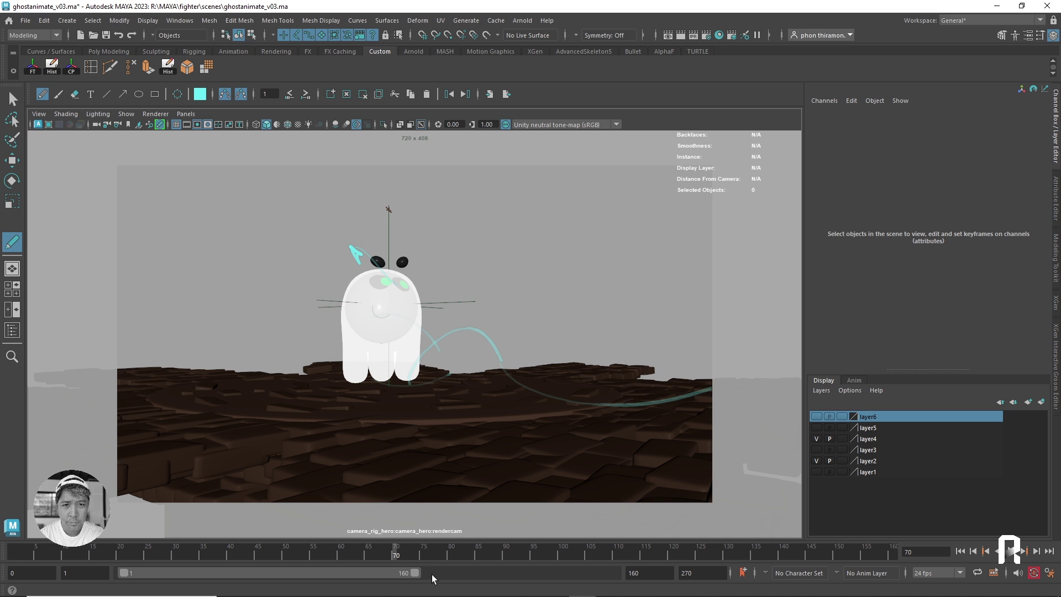
Step: Play the animation, then jump back to frame 97
{"action": "left_click", "coordinate": [360, 546]}
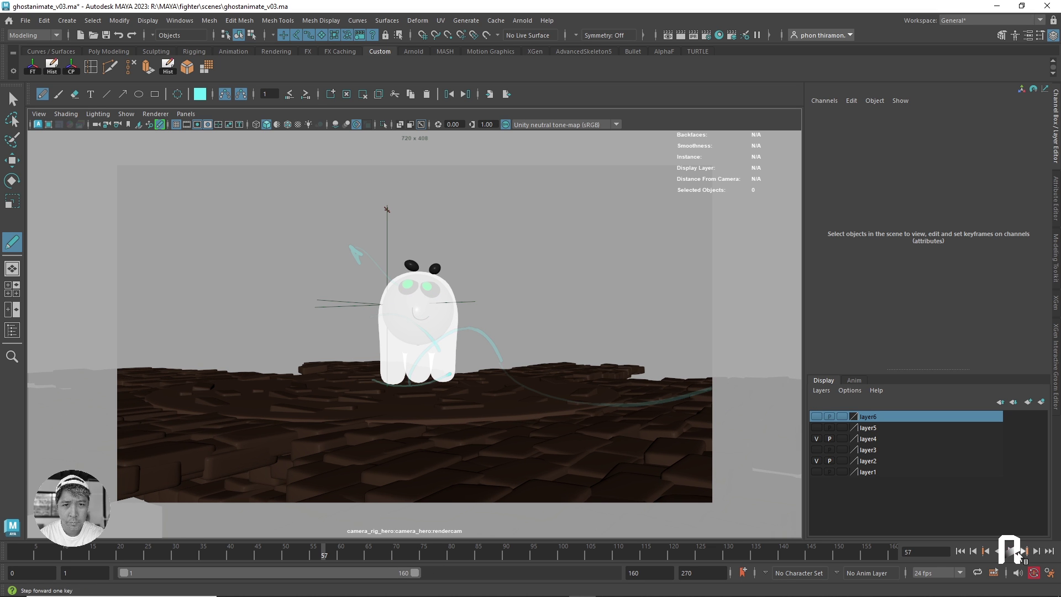
{"action": "left_click", "coordinate": [1010, 553]}
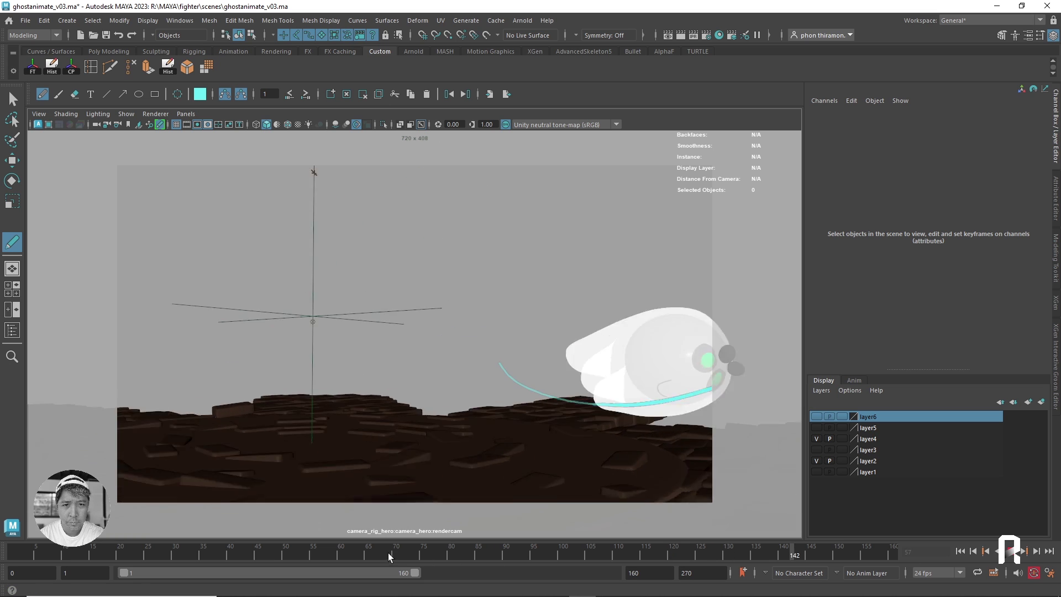
{"action": "left_click", "coordinate": [316, 547]}
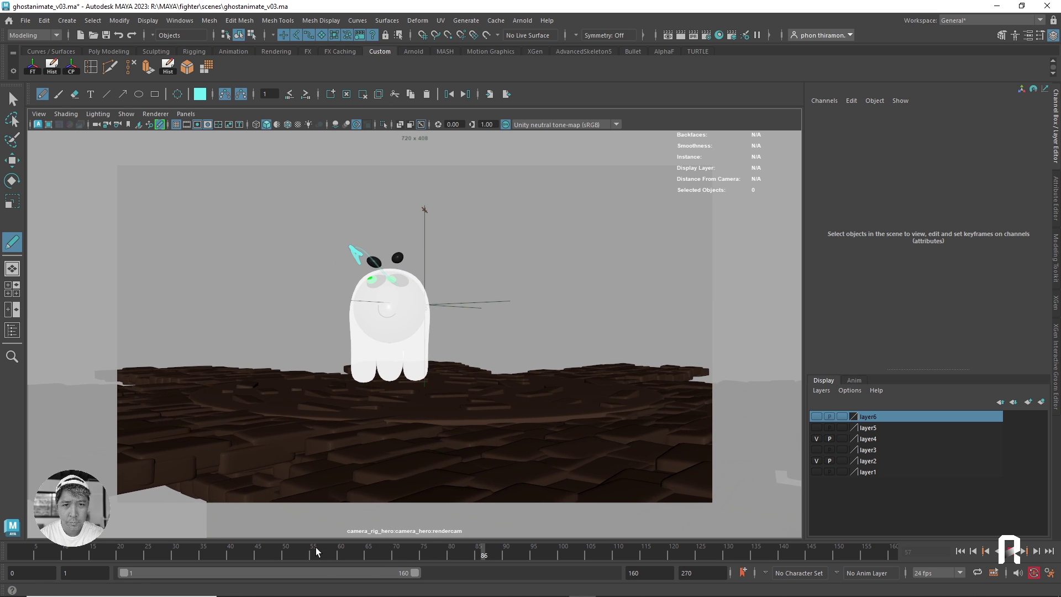
{"action": "left_click", "coordinate": [524, 552]}
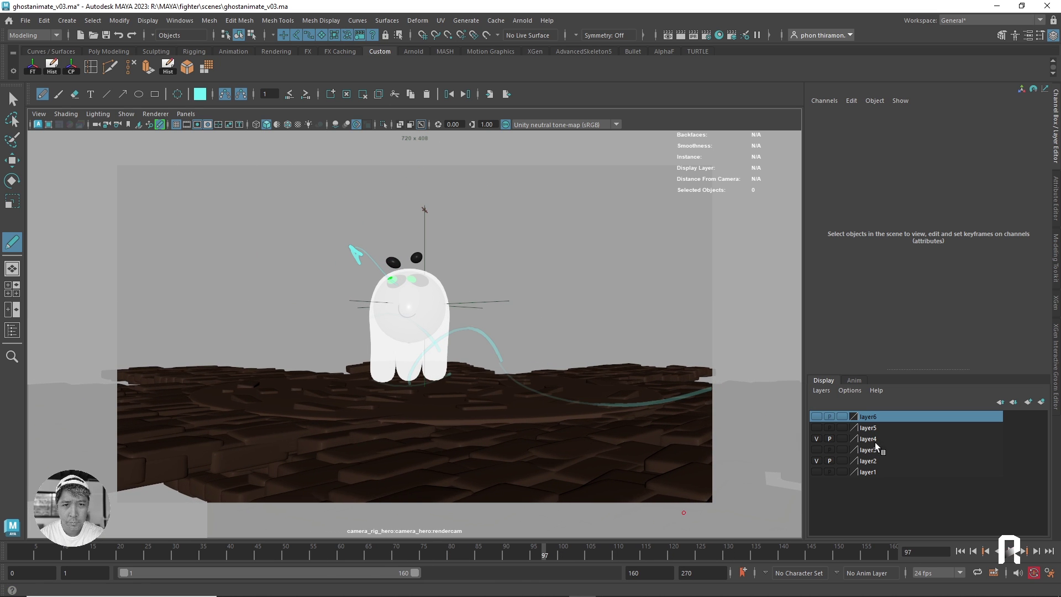
Step: Leave layer6 hidden, show the layer5 smoke particles, and preview playback from the start
{"action": "left_click", "coordinate": [816, 417]}
{"action": "left_click", "coordinate": [816, 416]}
{"action": "left_click", "coordinate": [817, 427]}
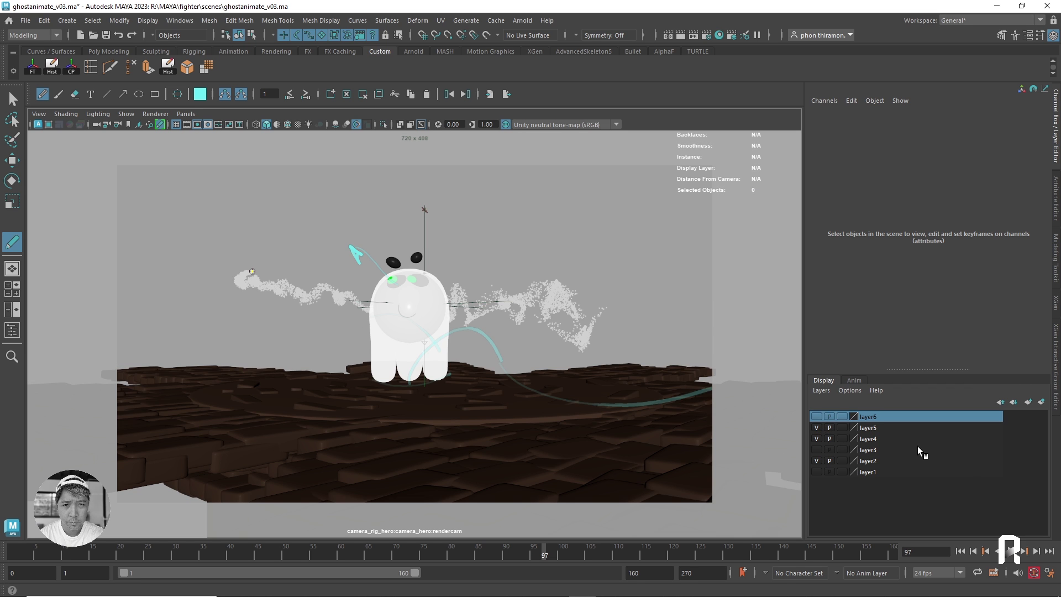
{"action": "left_click", "coordinate": [960, 551]}
{"action": "left_click", "coordinate": [1016, 555]}
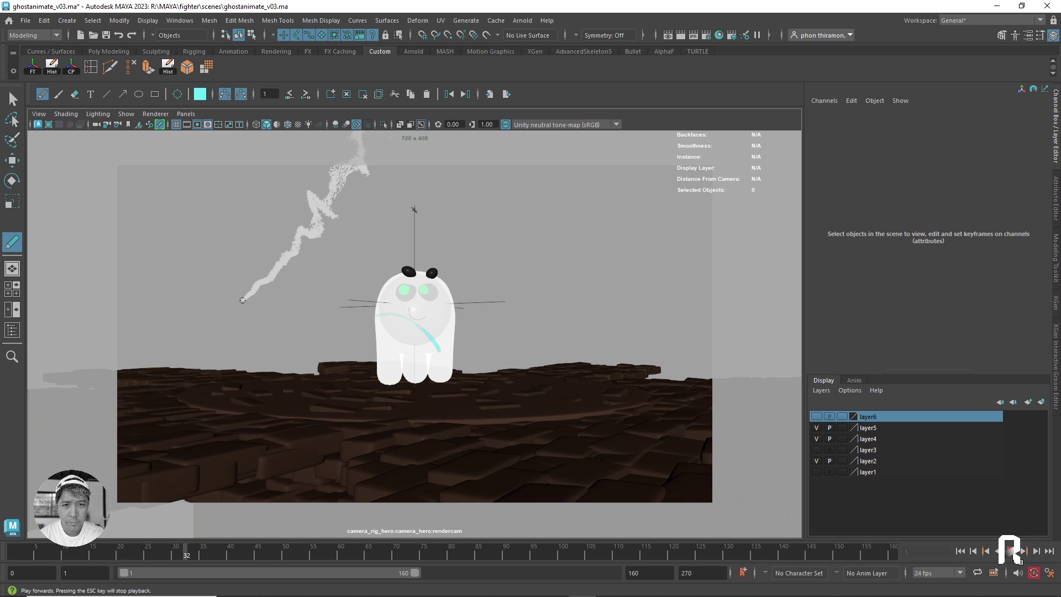
{"action": "key", "text": "Escape"}
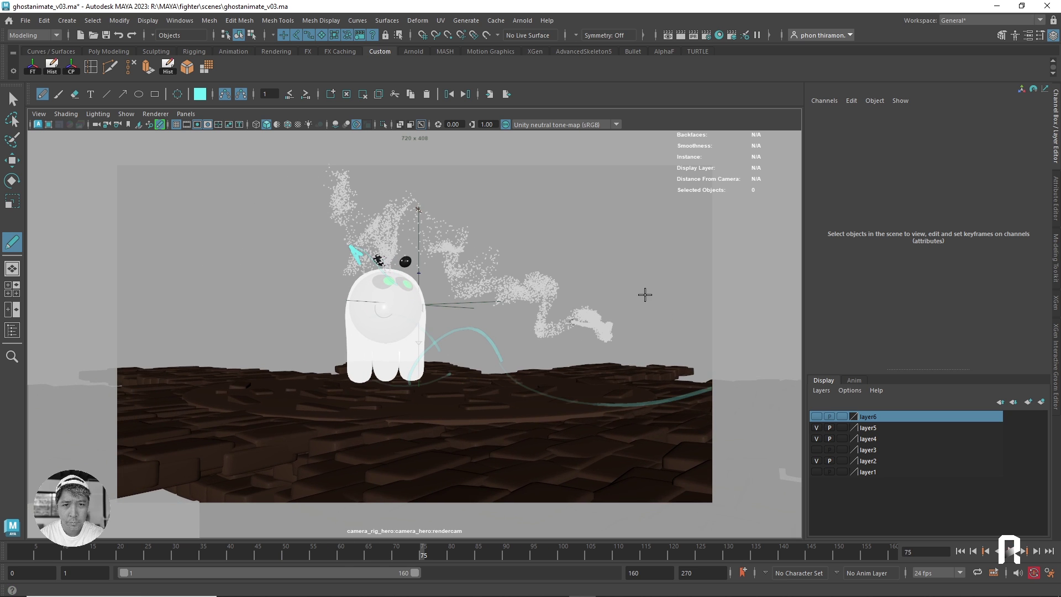
{"action": "key", "text": "q"}
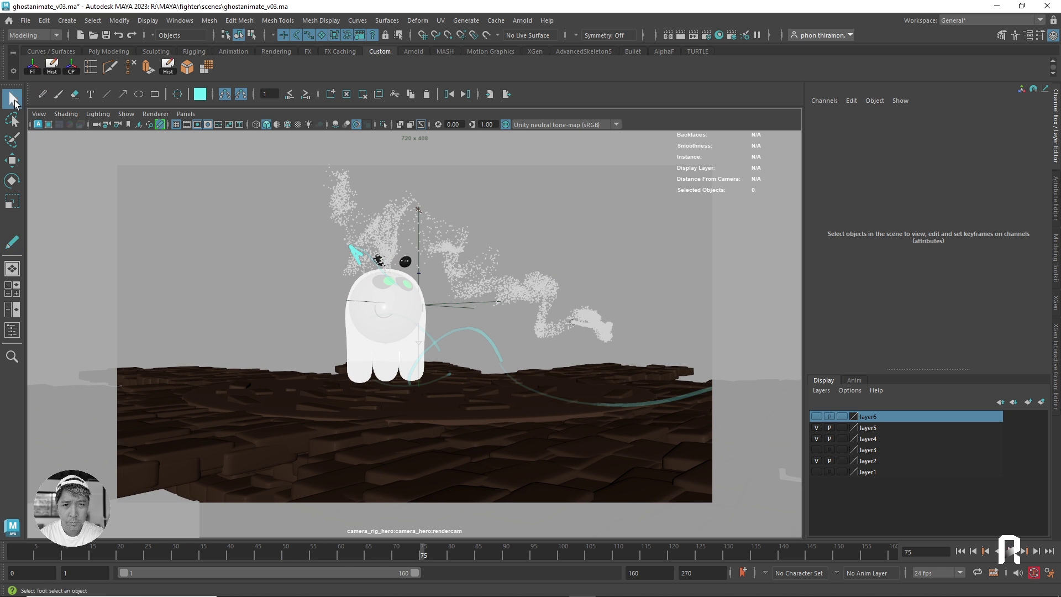
Step: Delete the bluePencil node in the Outliner to clear the cyan sketched arcs and arrow
{"action": "left_click", "coordinate": [180, 20]}
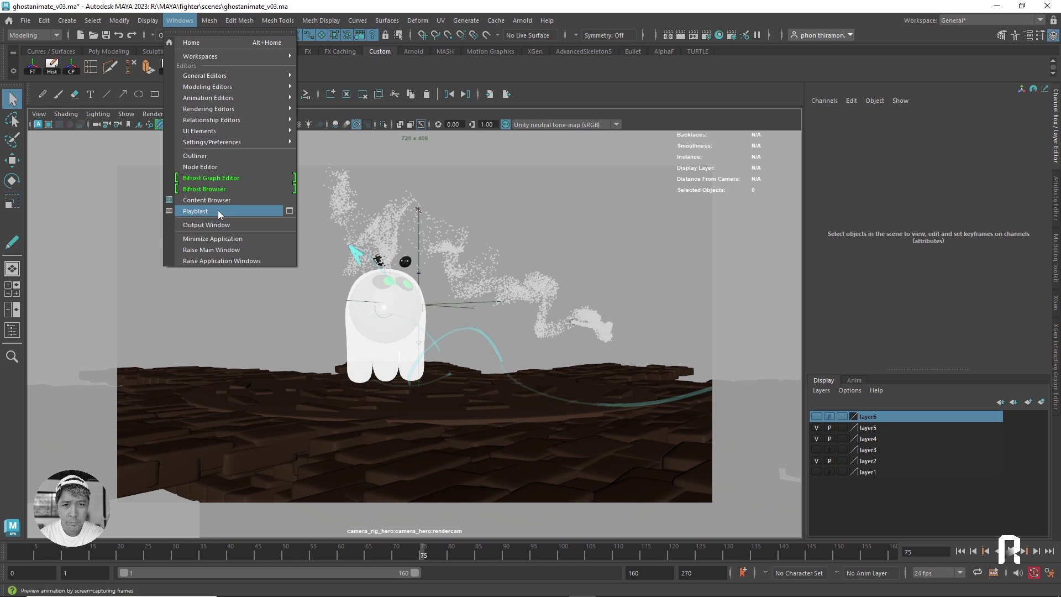
{"action": "left_click", "coordinate": [213, 156]}
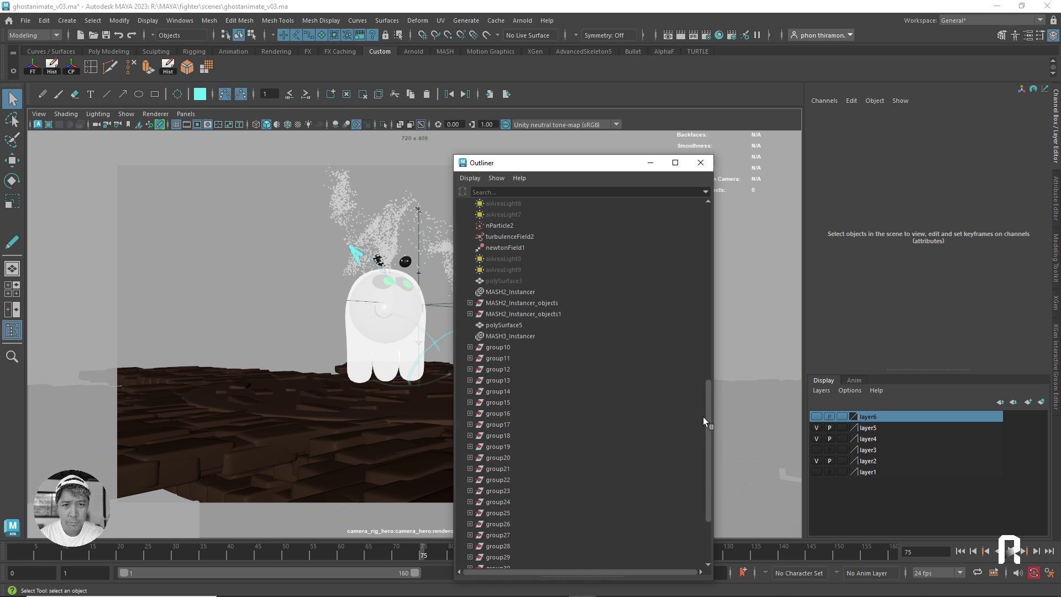
{"action": "left_click_drag", "start_coordinate": [706, 420], "coordinate": [518, 504]}
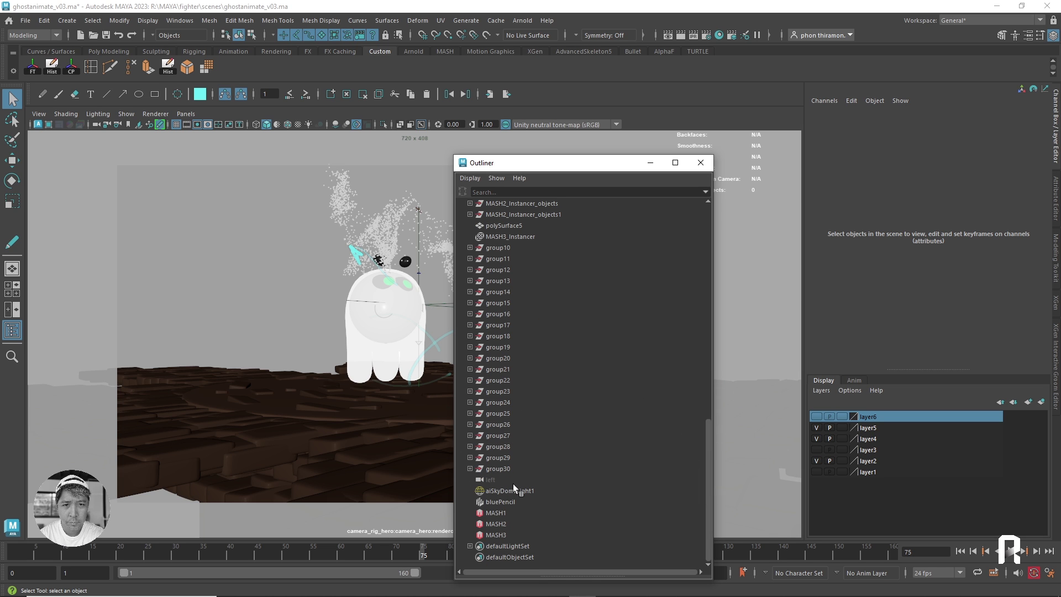
{"action": "left_click", "coordinate": [509, 500]}
{"action": "key", "text": "Delete"}
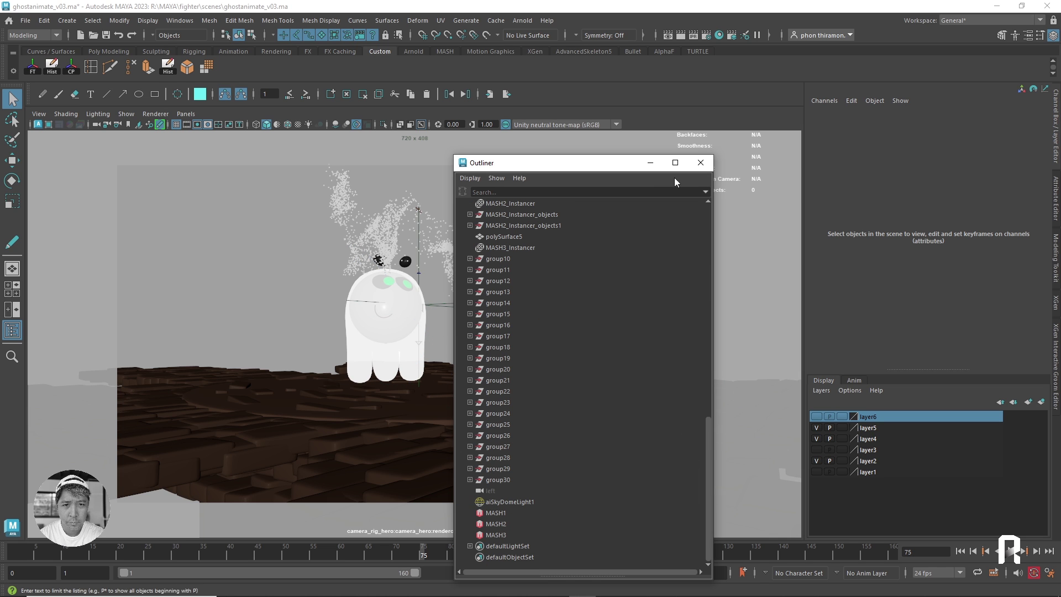
{"action": "left_click", "coordinate": [700, 163]}
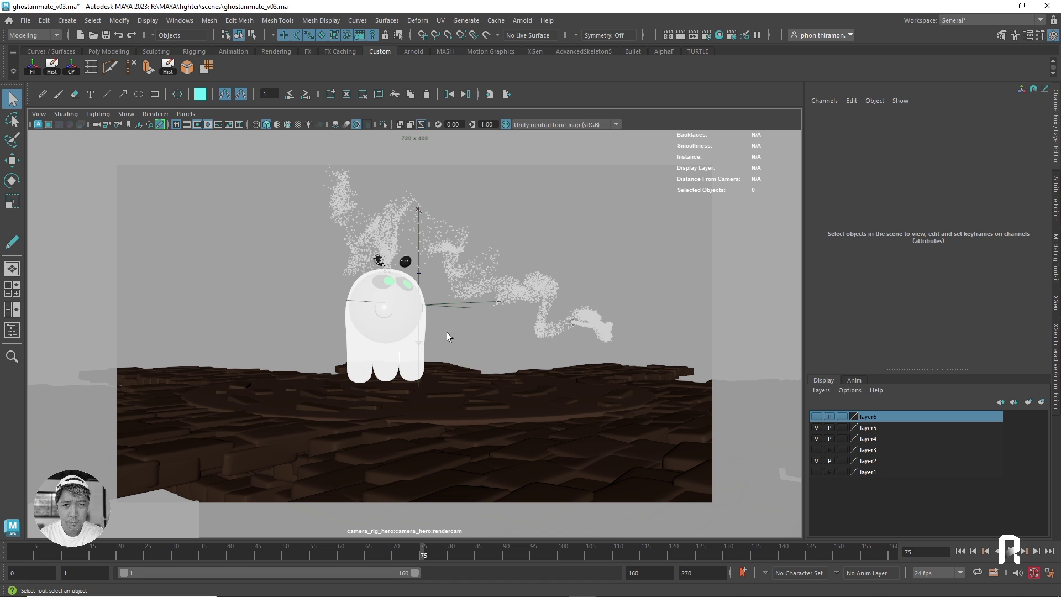
{"action": "left_click_drag", "start_coordinate": [426, 556], "coordinate": [305, 538]}
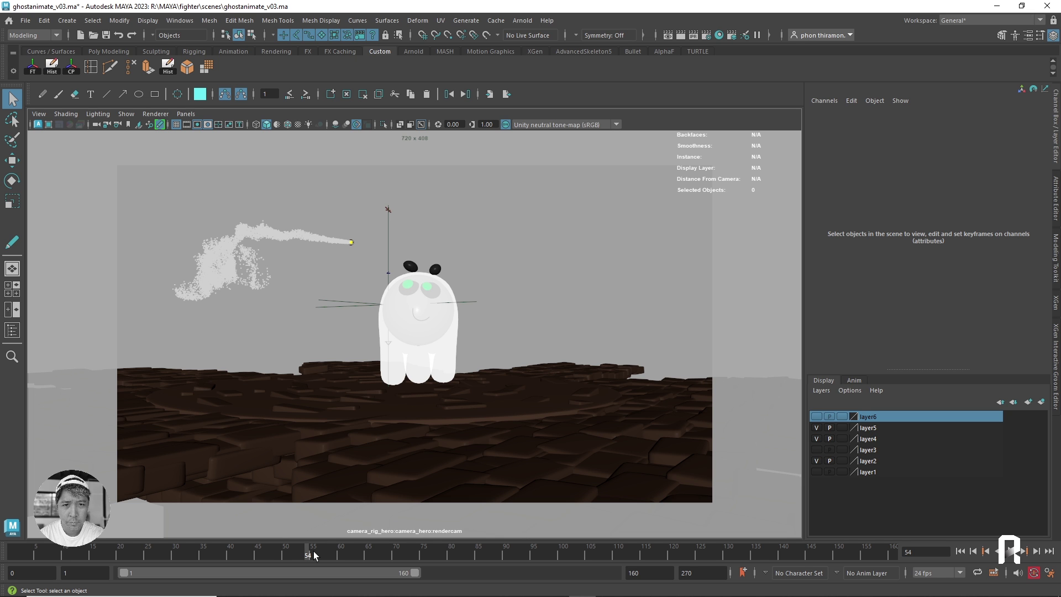
{"action": "left_click", "coordinate": [329, 551]}
{"action": "left_click_drag", "start_coordinate": [329, 553], "coordinate": [447, 539]}
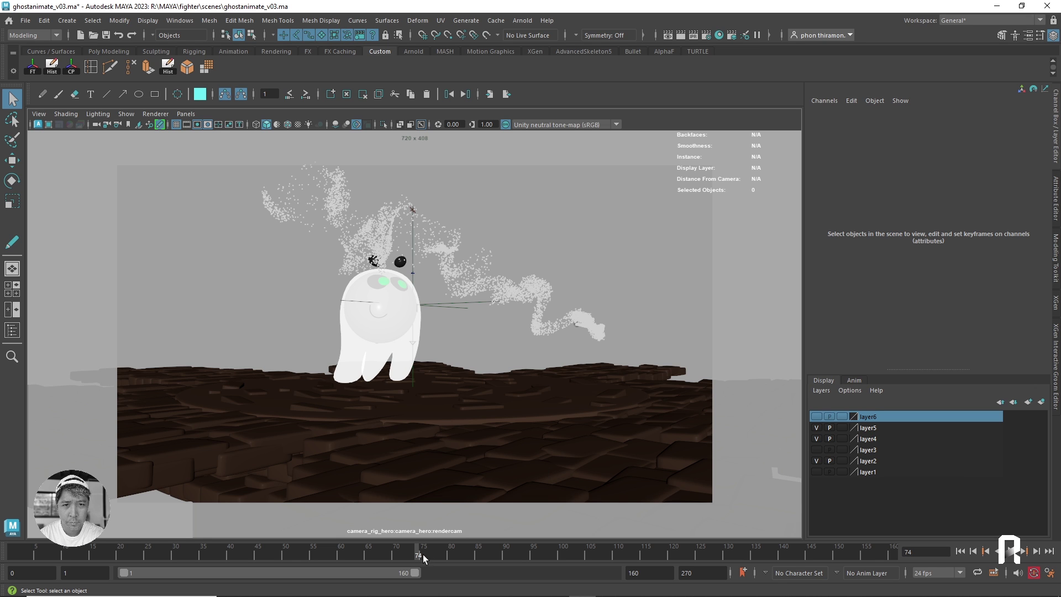
{"action": "left_click_drag", "start_coordinate": [422, 555], "coordinate": [651, 529]}
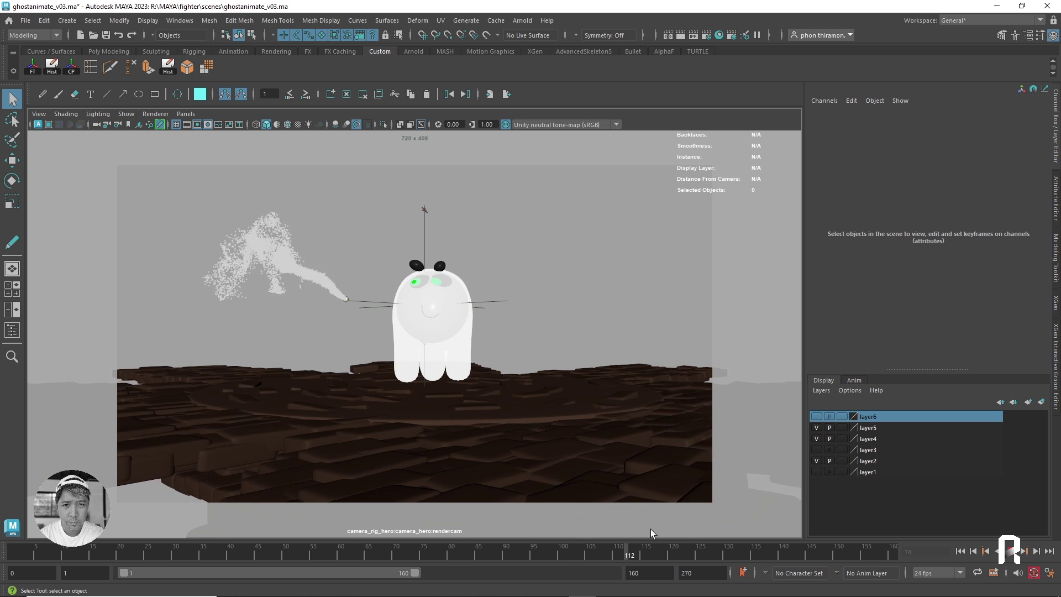
{"action": "mouse_move", "coordinate": [651, 529]}
{"action": "left_mouse_down"}
{"action": "mouse_move", "coordinate": [591, 523]}
{"action": "mouse_move", "coordinate": [780, 509]}
{"action": "mouse_move", "coordinate": [696, 509]}
{"action": "mouse_move", "coordinate": [741, 508]}
{"action": "left_mouse_up"}
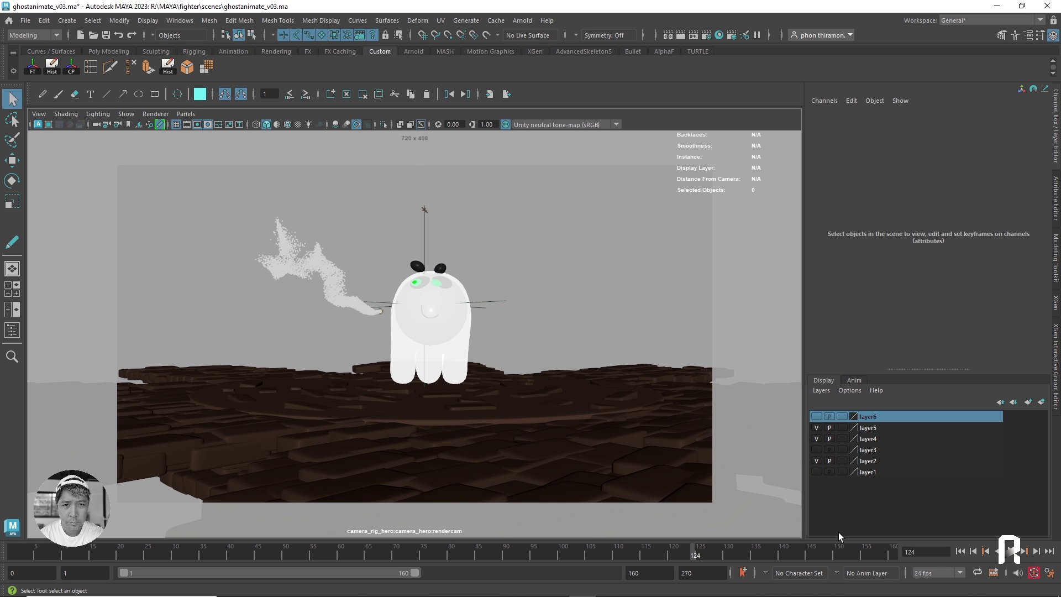
{"action": "left_click", "coordinate": [1010, 551]}
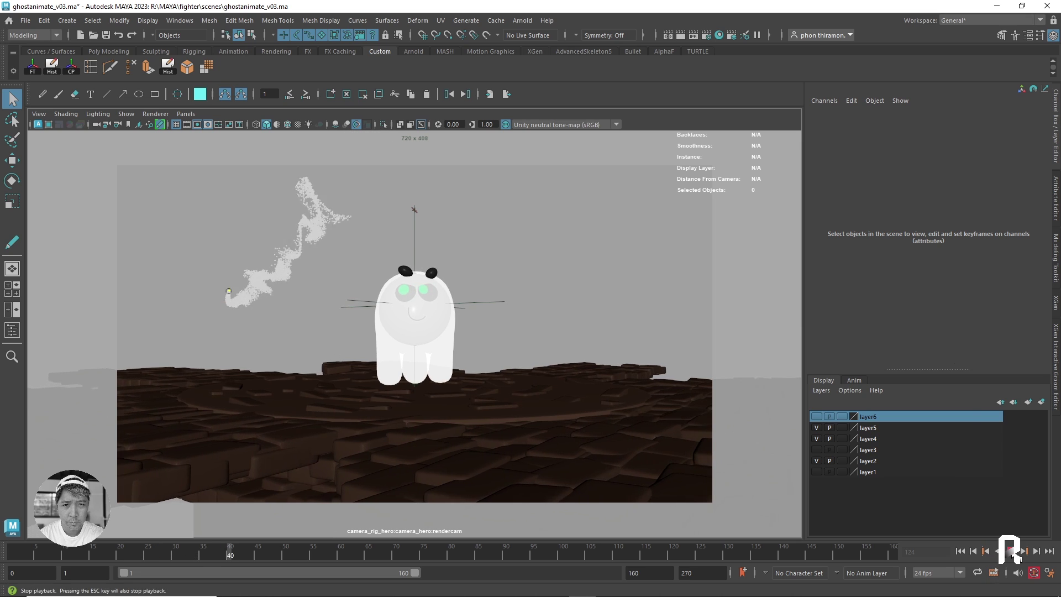
{"action": "key", "text": "Escape"}
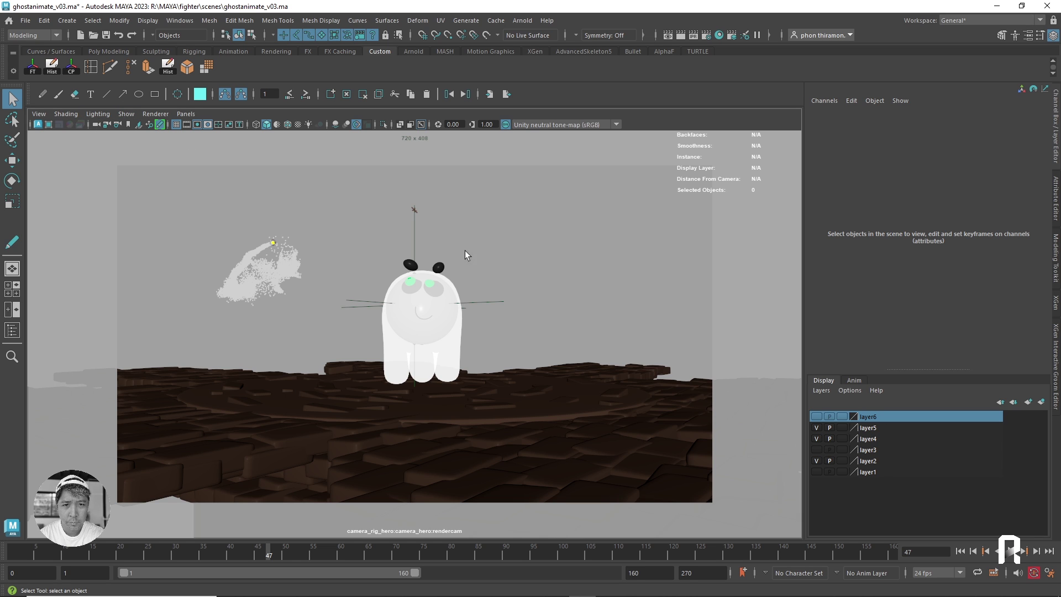
Step: Select the render camera, turn on image plane display, and replay the animation from frame 1
{"action": "left_click", "coordinate": [40, 115]}
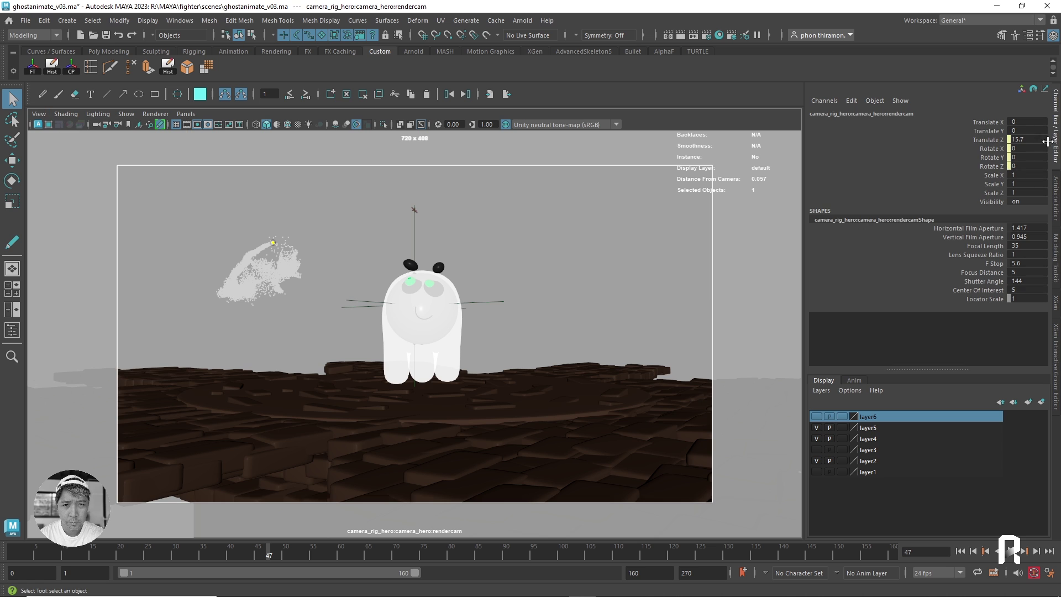
{"action": "left_click", "coordinate": [126, 113]}
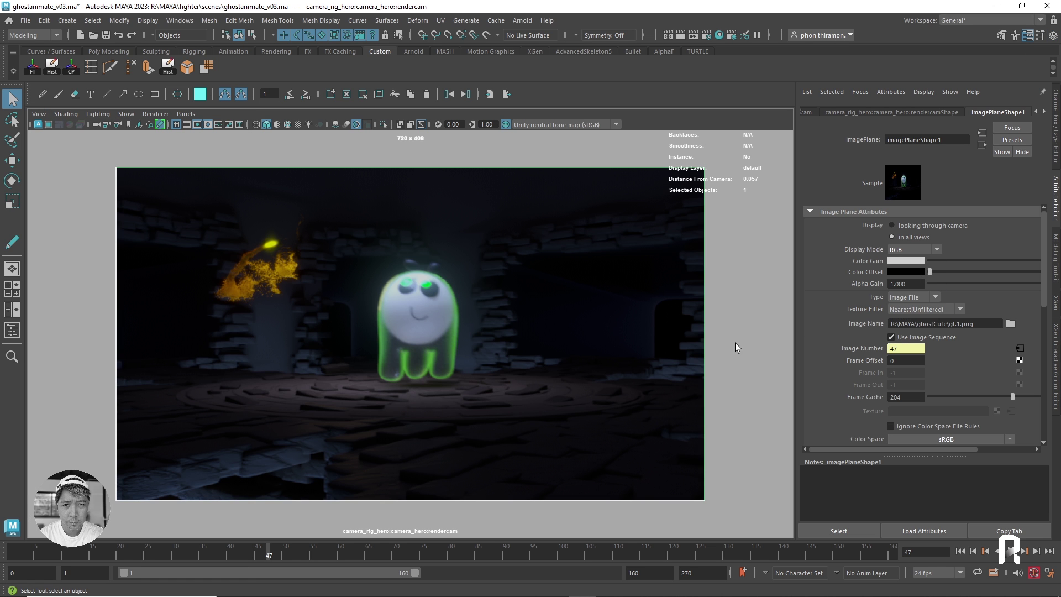
{"action": "left_click", "coordinate": [743, 343]}
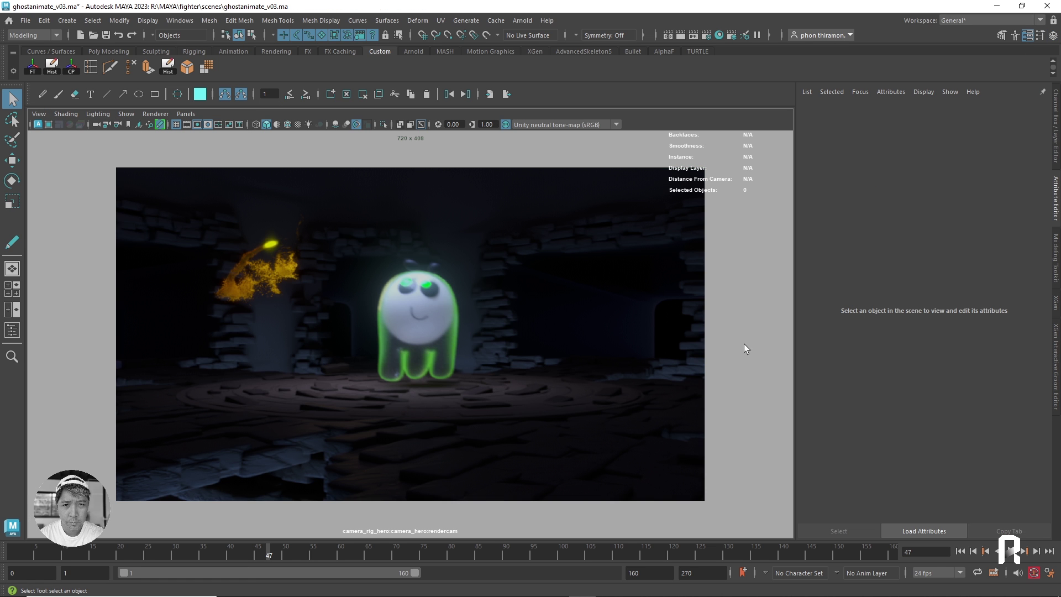
{"action": "left_click", "coordinate": [958, 550]}
{"action": "left_click", "coordinate": [1010, 551]}
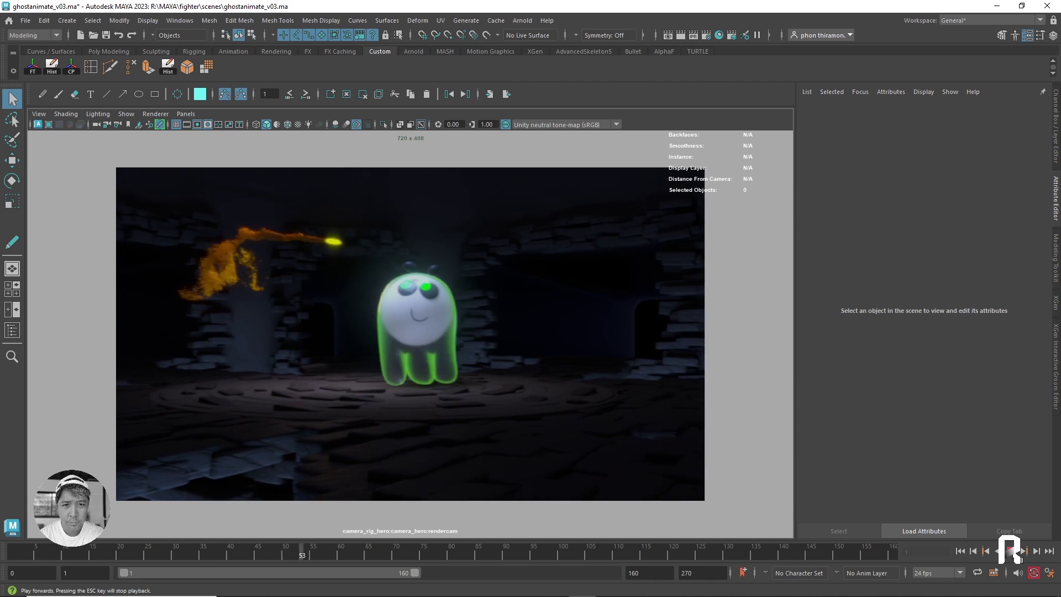
{"action": "left_click", "coordinate": [1017, 555]}
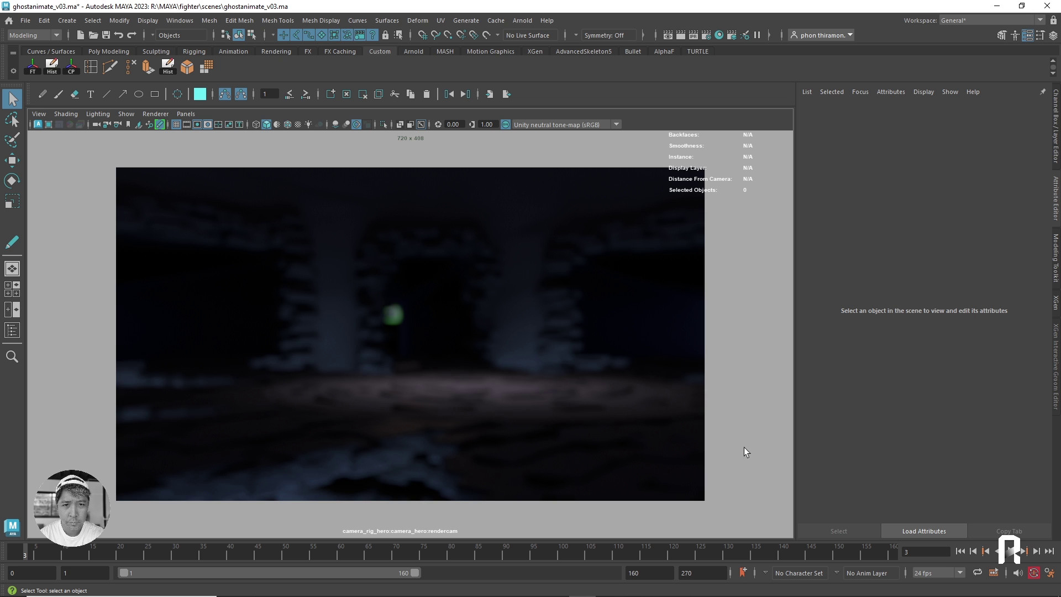
{"action": "left_click_drag", "start_coordinate": [422, 552], "coordinate": [400, 552]}
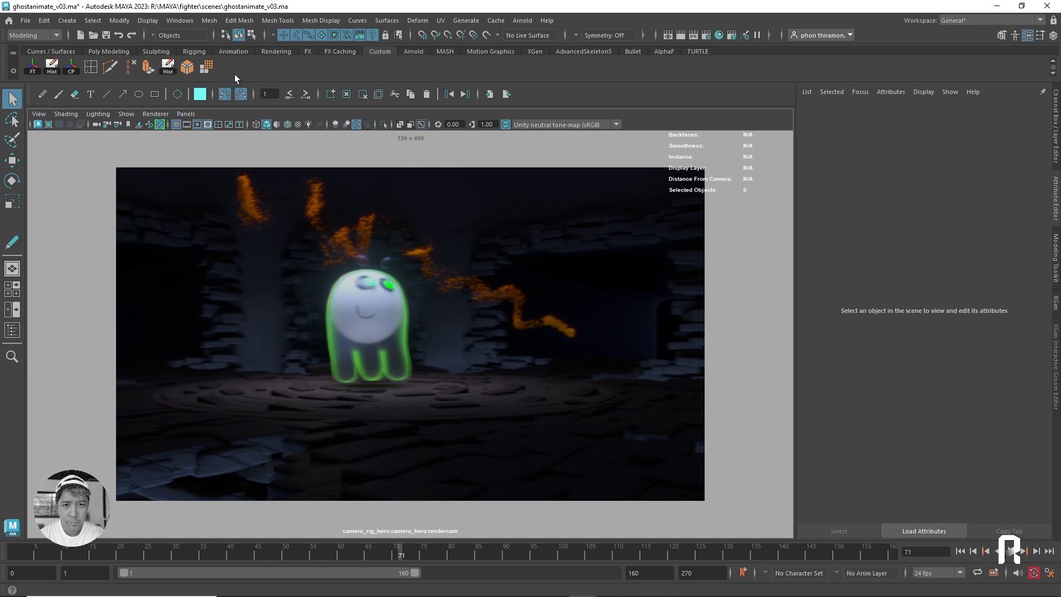
Step: Bring up the Hypershade and browse to the Arnold node types
{"action": "left_click", "coordinate": [183, 20]}
{"action": "mouse_move", "coordinate": [208, 108]}
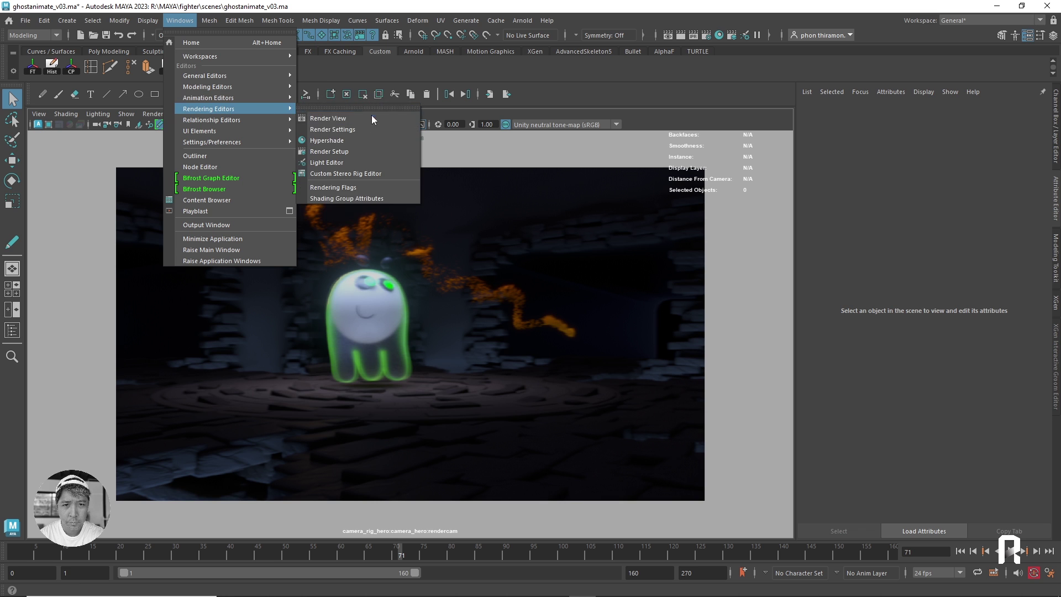
{"action": "left_click", "coordinate": [365, 139]}
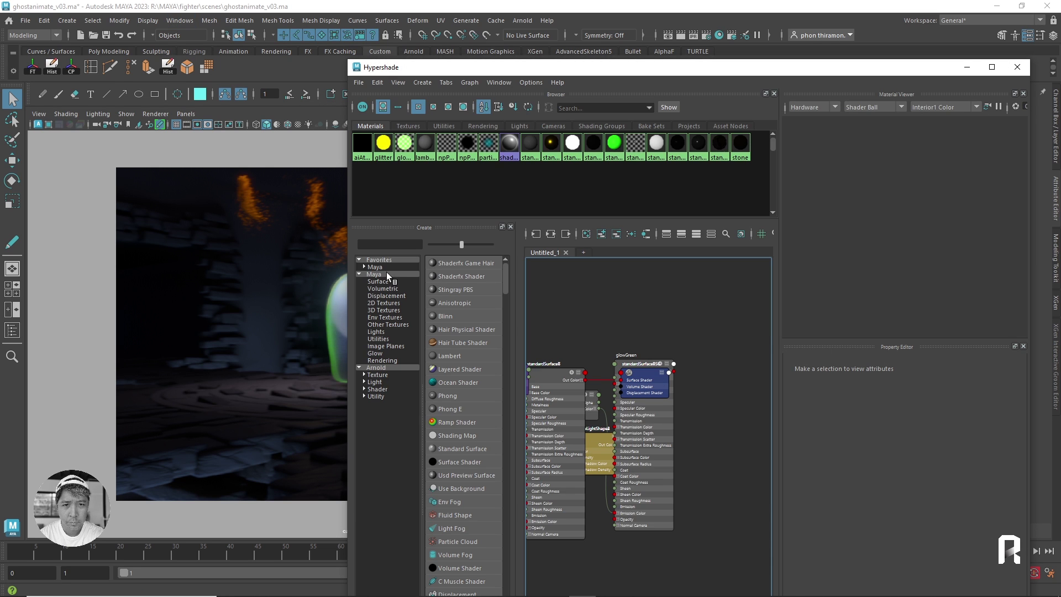
{"action": "left_click", "coordinate": [385, 274]}
{"action": "left_click", "coordinate": [390, 368]}
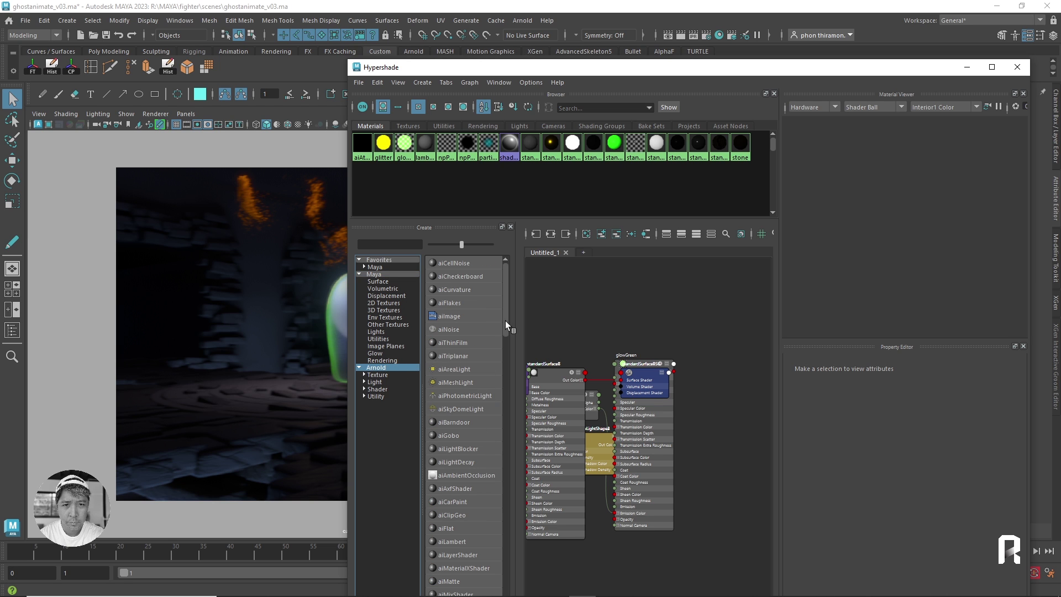
{"action": "left_click_drag", "start_coordinate": [505, 320], "coordinate": [507, 359]}
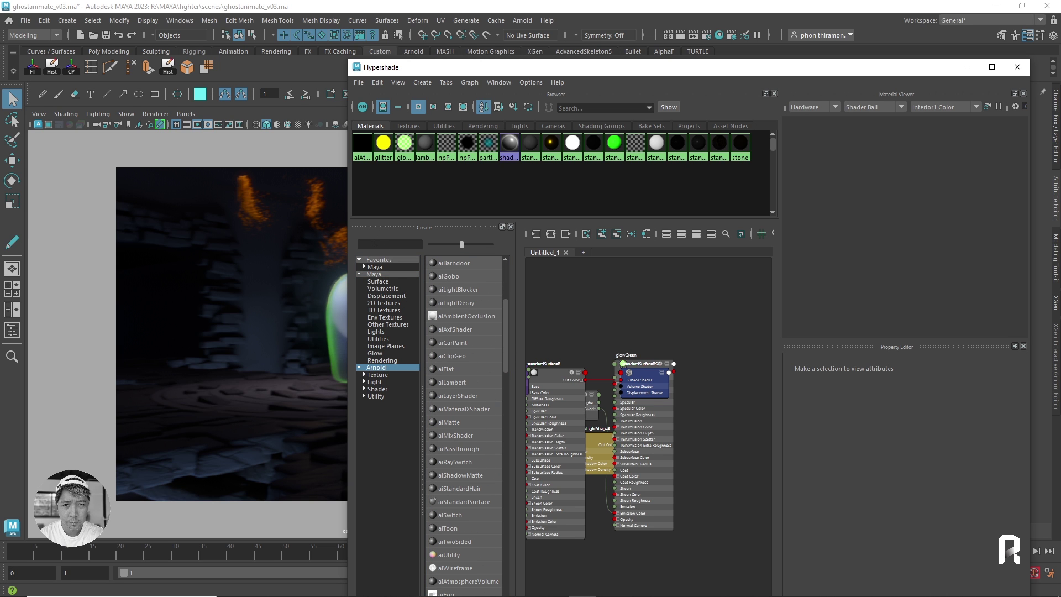
Step: Search 'stan' and create a new aiStandardSurface material, then minimize the Hypershade
{"action": "type", "text": "aist"}
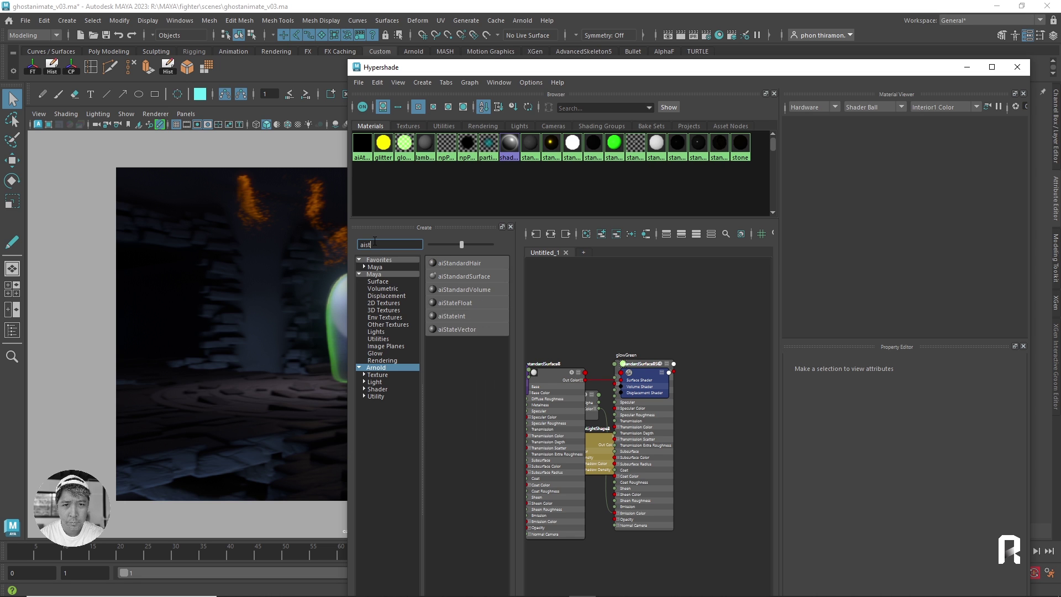
{"action": "type", "text": "an"}
{"action": "left_click_drag", "start_coordinate": [475, 277], "coordinate": [717, 284]}
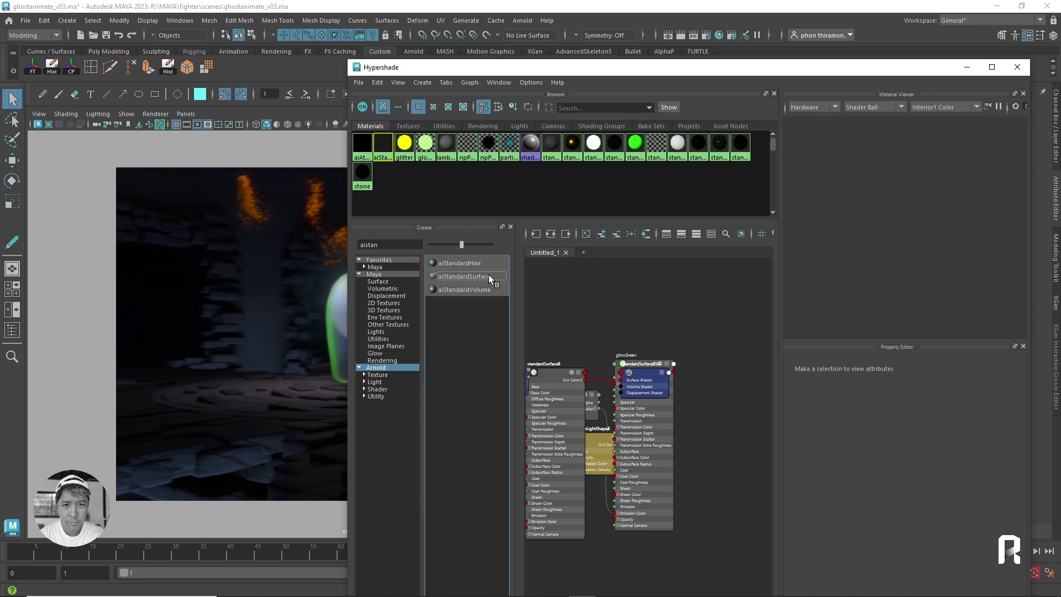
{"action": "scroll", "coordinate": [717, 285], "scroll_direction": "up", "scroll_amount": 2}
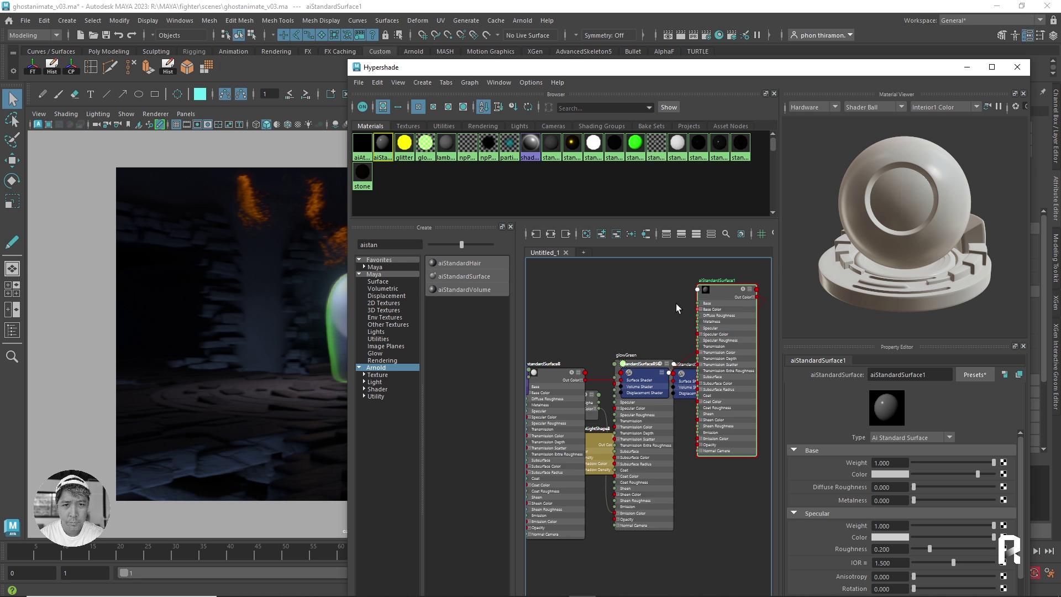
{"action": "scroll", "coordinate": [588, 367], "scroll_direction": "up", "scroll_amount": 3}
{"action": "scroll", "coordinate": [587, 368], "scroll_direction": "up", "scroll_amount": 2}
{"action": "left_click", "coordinate": [978, 71]}
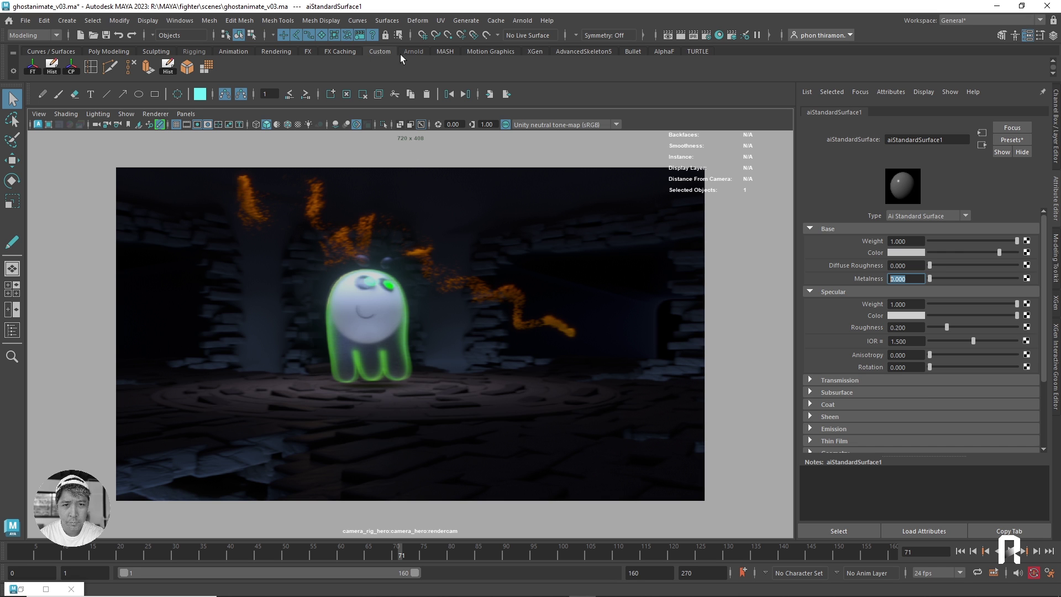
Step: Open the UV Editor and narrow it so the ghost render stays partly visible
{"action": "left_click", "coordinate": [441, 20]}
{"action": "left_click", "coordinate": [460, 41]}
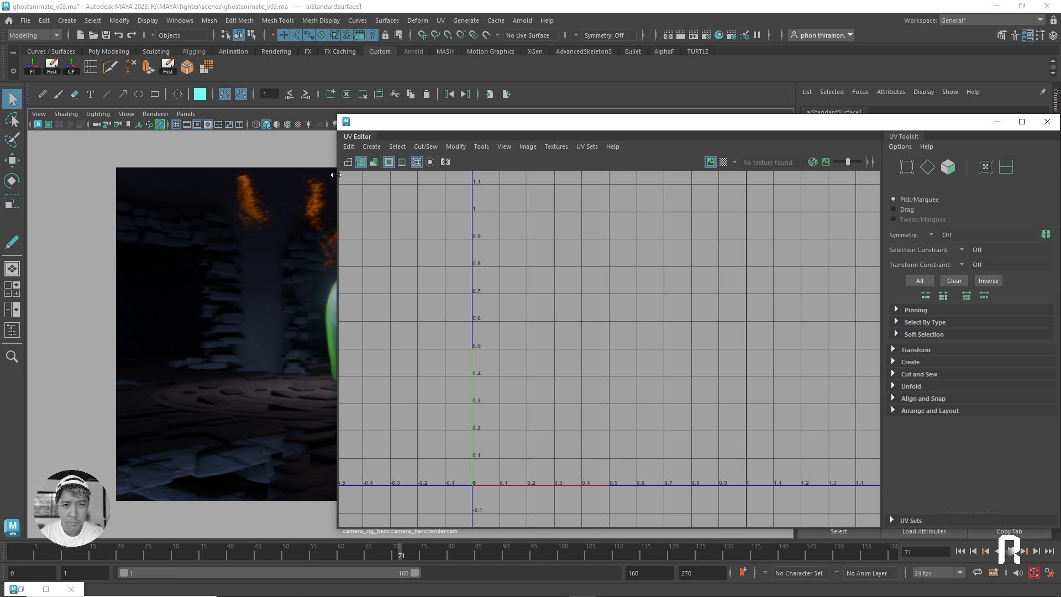
{"action": "left_click_drag", "start_coordinate": [337, 177], "coordinate": [513, 176]}
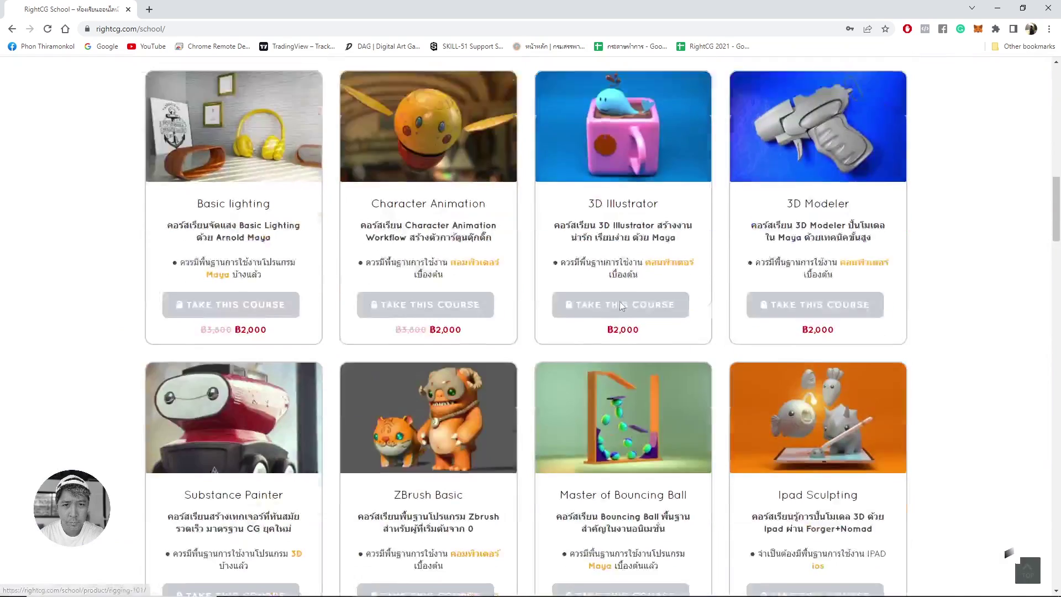
{"action": "scroll", "coordinate": [630, 215], "scroll_direction": "down", "scroll_amount": 7}
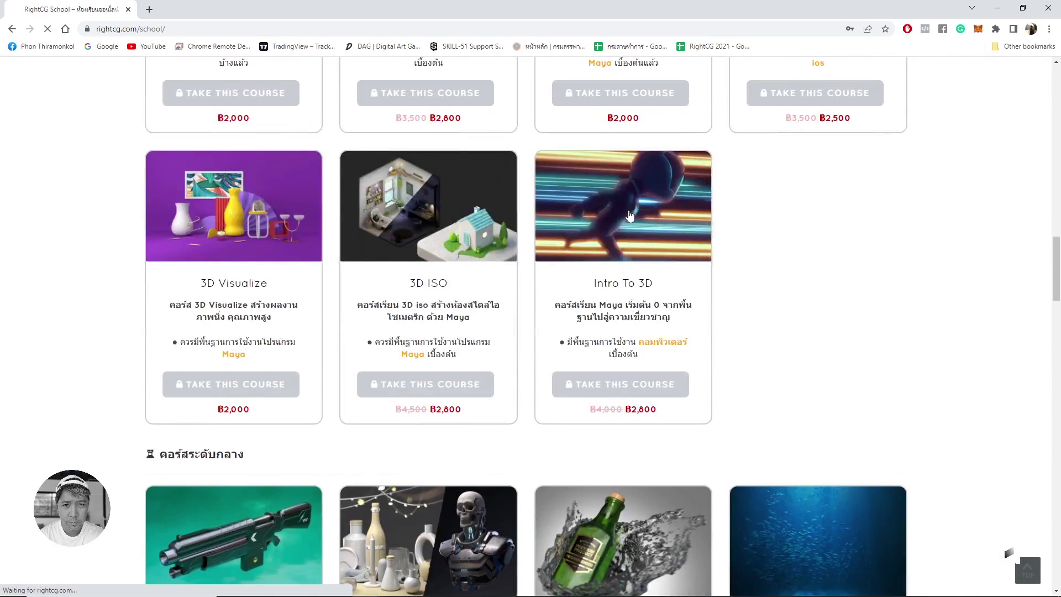
Step: Expand the Maya 2018 tools and Maya 2019 tools chapter lists in the course curriculum
{"action": "scroll", "coordinate": [663, 323], "scroll_direction": "down", "scroll_amount": 12}
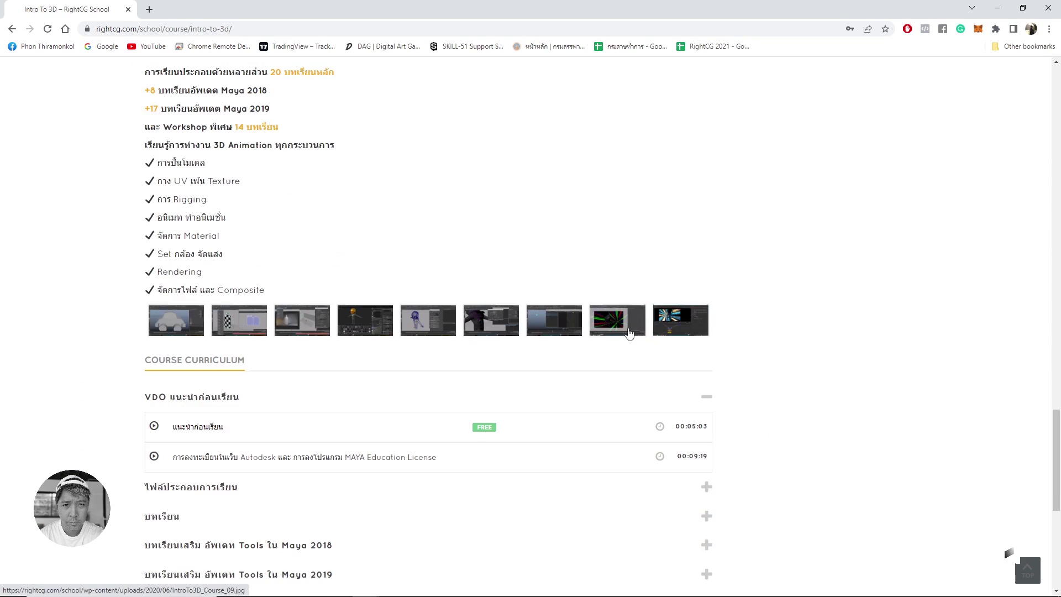
{"action": "scroll", "coordinate": [628, 332], "scroll_direction": "down", "scroll_amount": 6}
{"action": "left_click", "coordinate": [251, 244]}
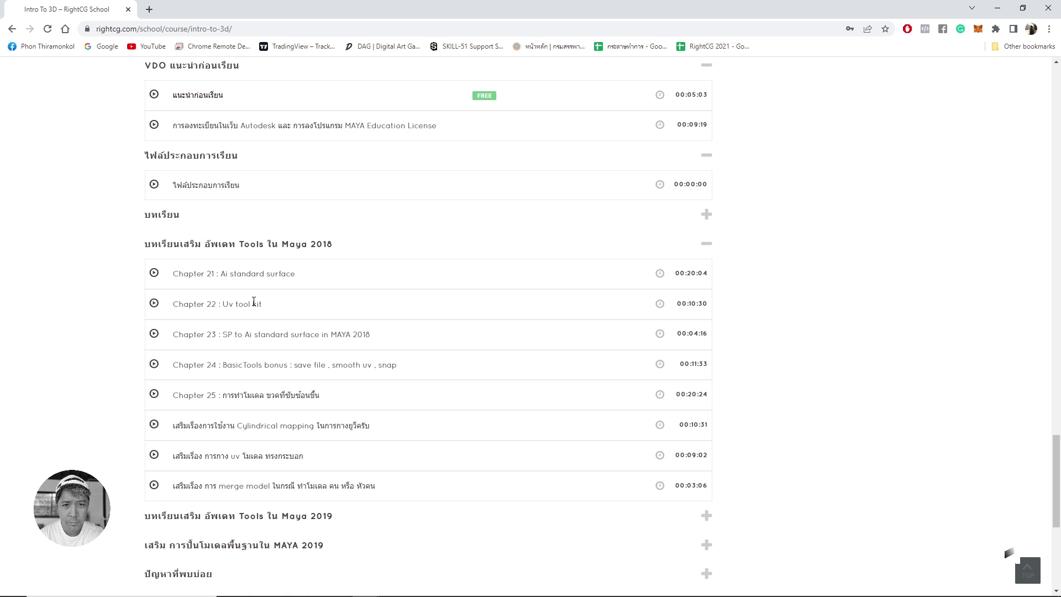
{"action": "scroll", "coordinate": [253, 301], "scroll_direction": "down", "scroll_amount": 2}
{"action": "scroll", "coordinate": [288, 354], "scroll_direction": "down", "scroll_amount": 2}
{"action": "left_click", "coordinate": [310, 398]}
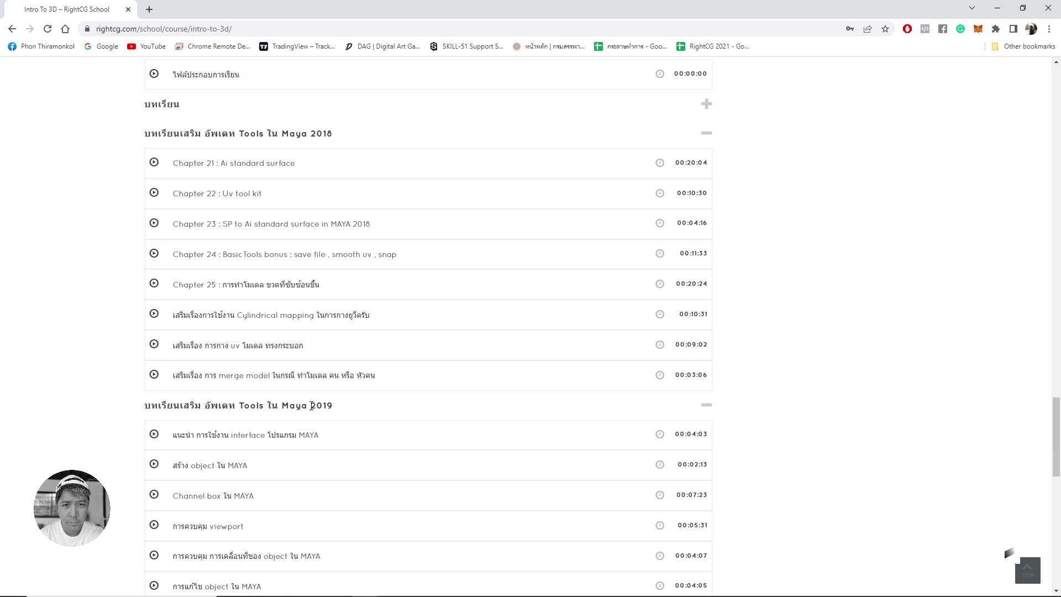
Step: Expand the Maya 2019 basic modelling and common problems curriculum sections
{"action": "scroll", "coordinate": [341, 379], "scroll_direction": "down", "scroll_amount": 3}
{"action": "scroll", "coordinate": [340, 379], "scroll_direction": "down", "scroll_amount": 1}
{"action": "scroll", "coordinate": [339, 374], "scroll_direction": "down", "scroll_amount": 6}
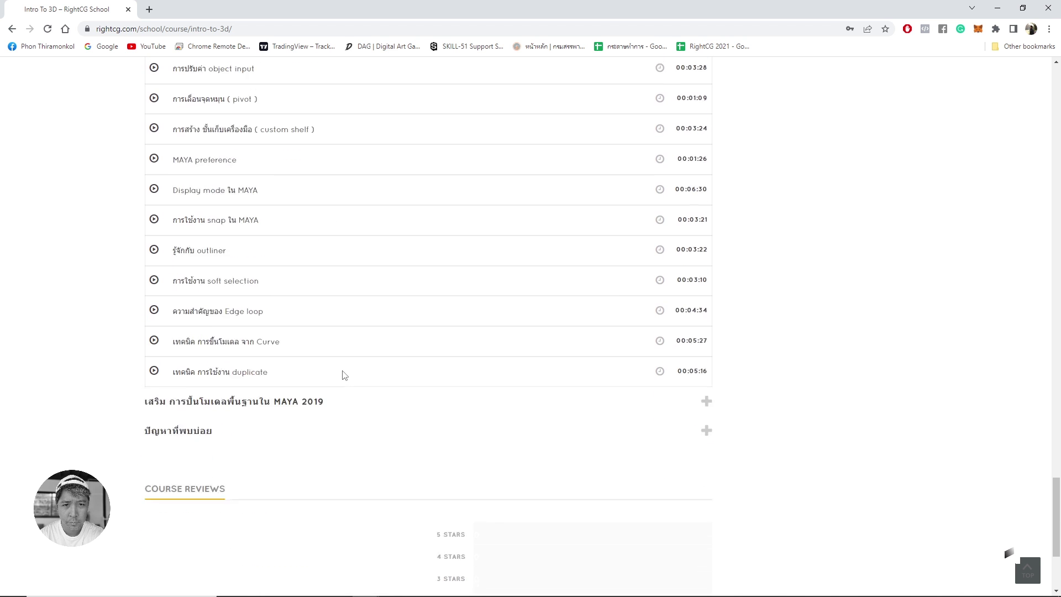
{"action": "left_click", "coordinate": [310, 341]}
{"action": "scroll", "coordinate": [354, 348], "scroll_direction": "down", "scroll_amount": 6}
{"action": "scroll", "coordinate": [299, 337], "scroll_direction": "down", "scroll_amount": 2}
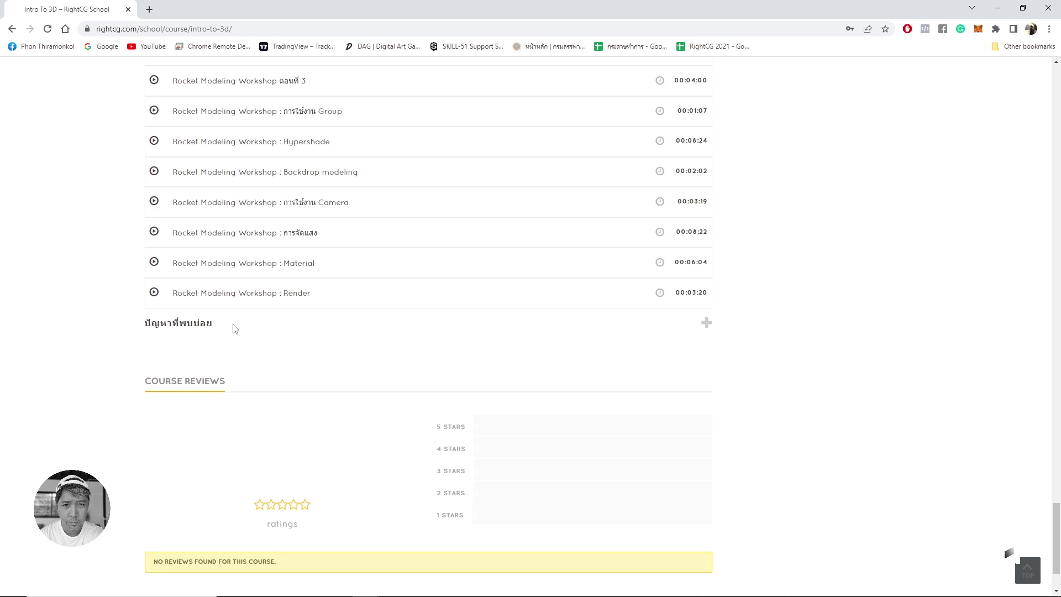
{"action": "left_click", "coordinate": [210, 322]}
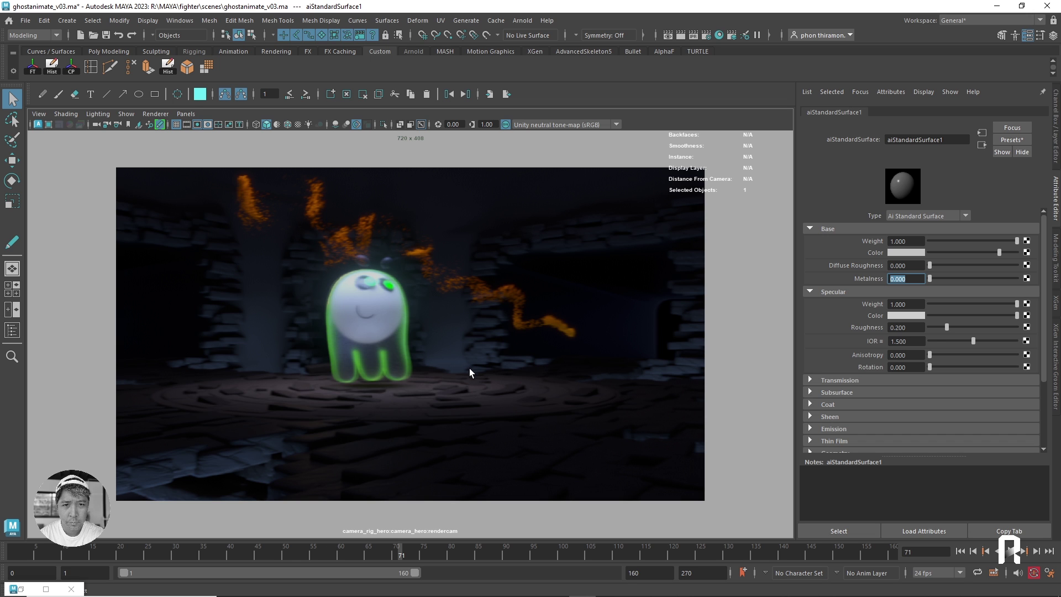
{"action": "key", "text": "alt+v"}
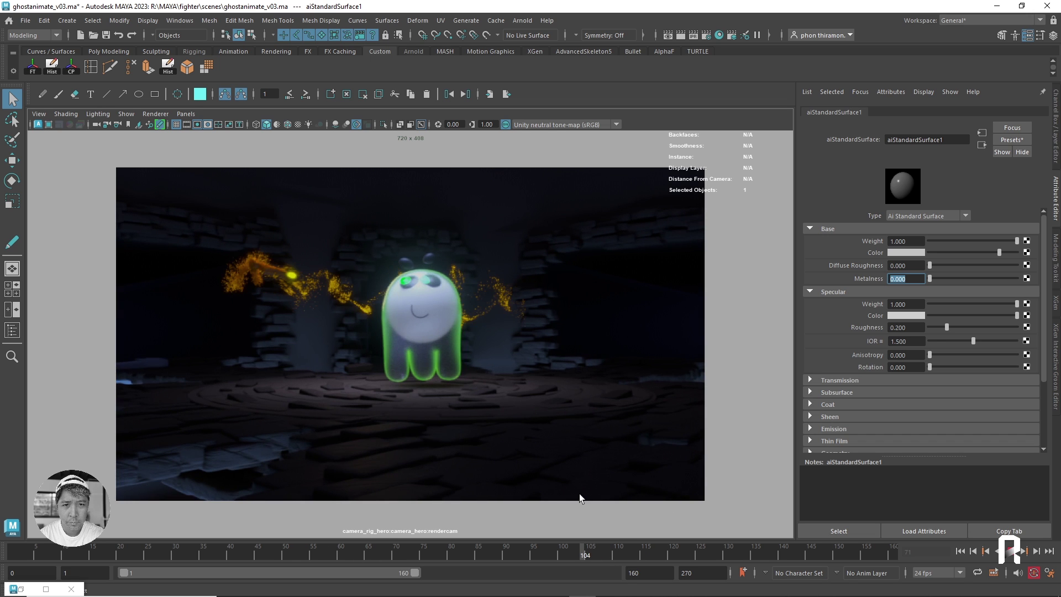
{"action": "left_click", "coordinate": [706, 35]}
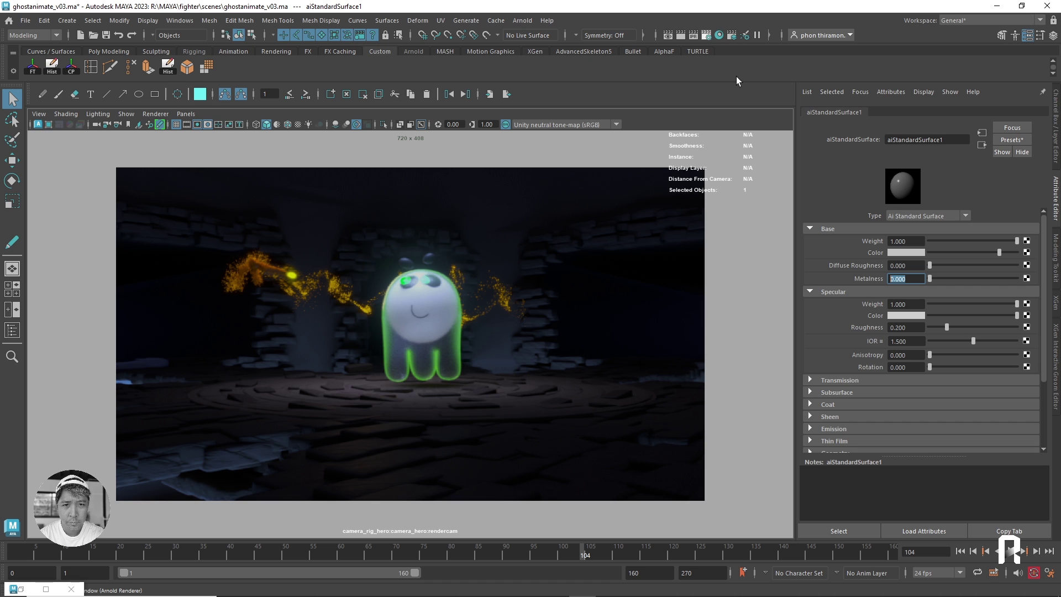
{"action": "left_click_drag", "start_coordinate": [701, 99], "coordinate": [652, 99]}
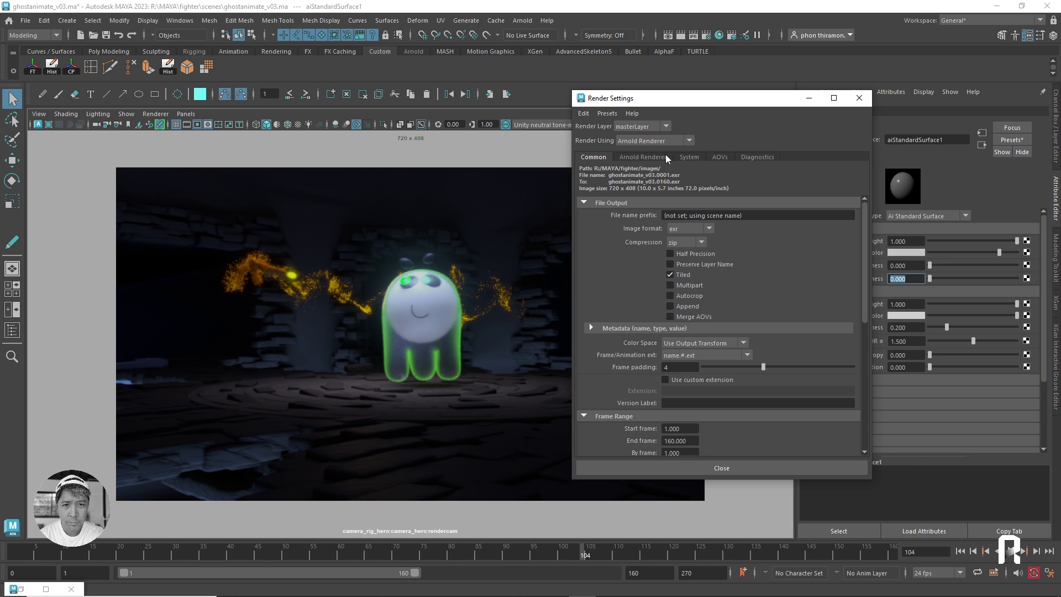
{"action": "left_click", "coordinate": [675, 143]}
{"action": "left_click", "coordinate": [732, 467]}
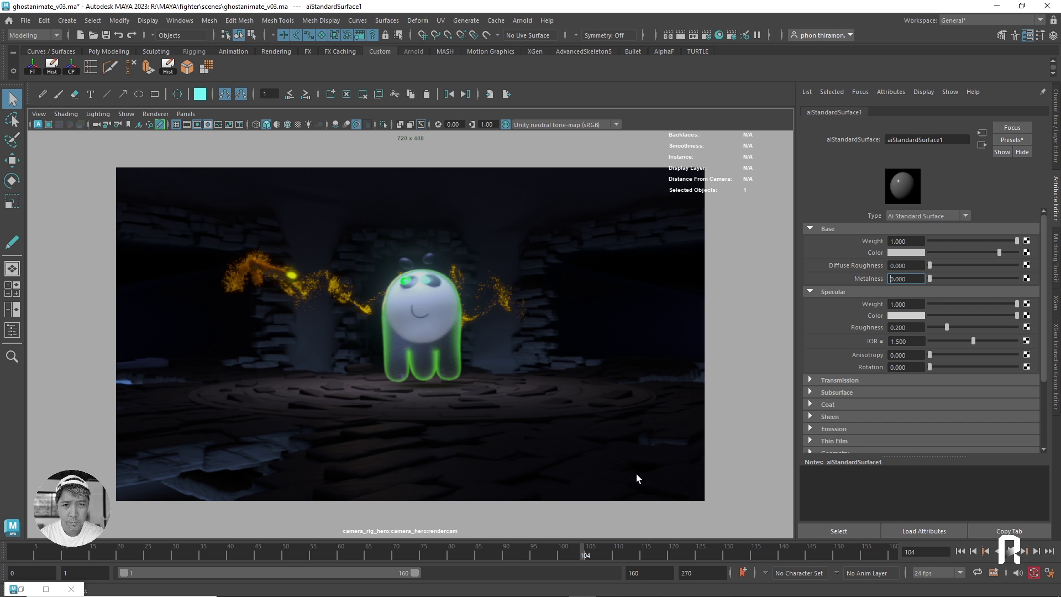
Step: Scrub the Maya shot ahead, then open the recent ghost.nk composite in NukeX
{"action": "mouse_move", "coordinate": [579, 545]}
{"action": "left_mouse_down"}
{"action": "mouse_move", "coordinate": [747, 558]}
{"action": "mouse_move", "coordinate": [624, 553]}
{"action": "left_mouse_up"}
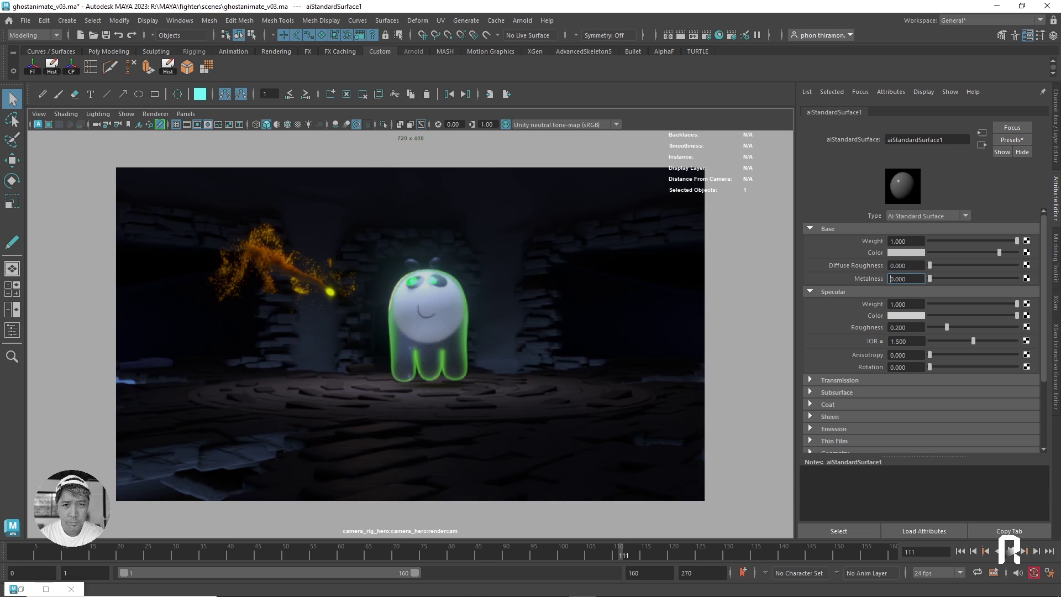
{"action": "mouse_move", "coordinate": [636, 585]}
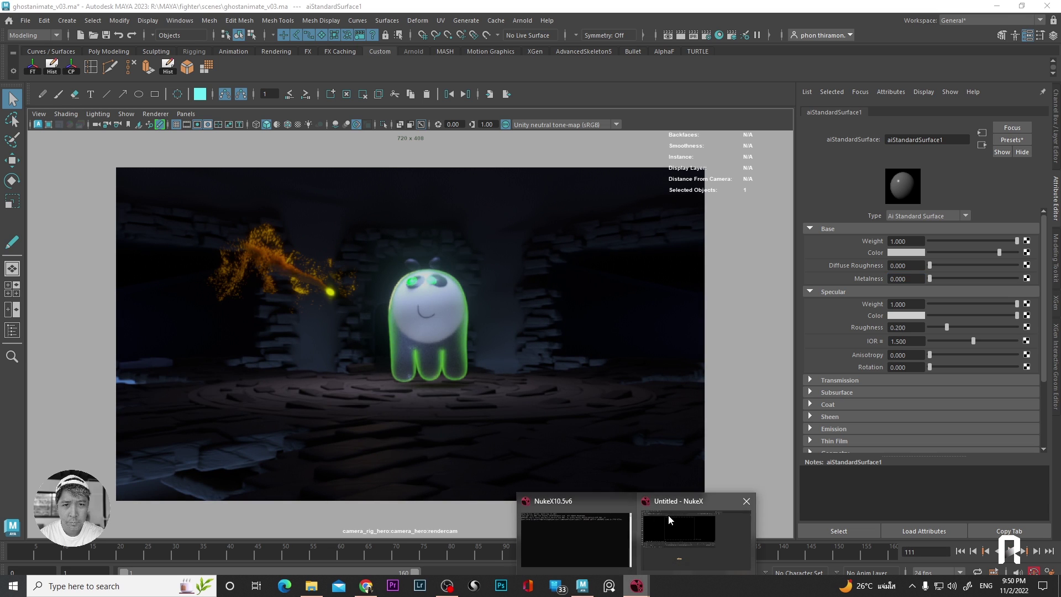
{"action": "left_click", "coordinate": [668, 515]}
{"action": "left_click", "coordinate": [15, 23]}
{"action": "mouse_move", "coordinate": [52, 57]}
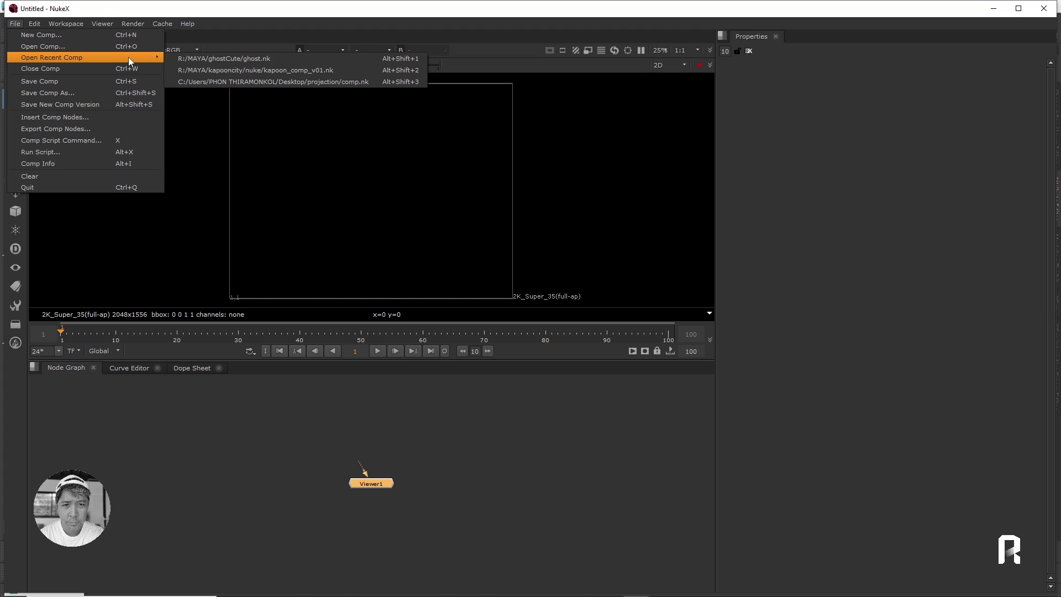
{"action": "left_click", "coordinate": [240, 58]}
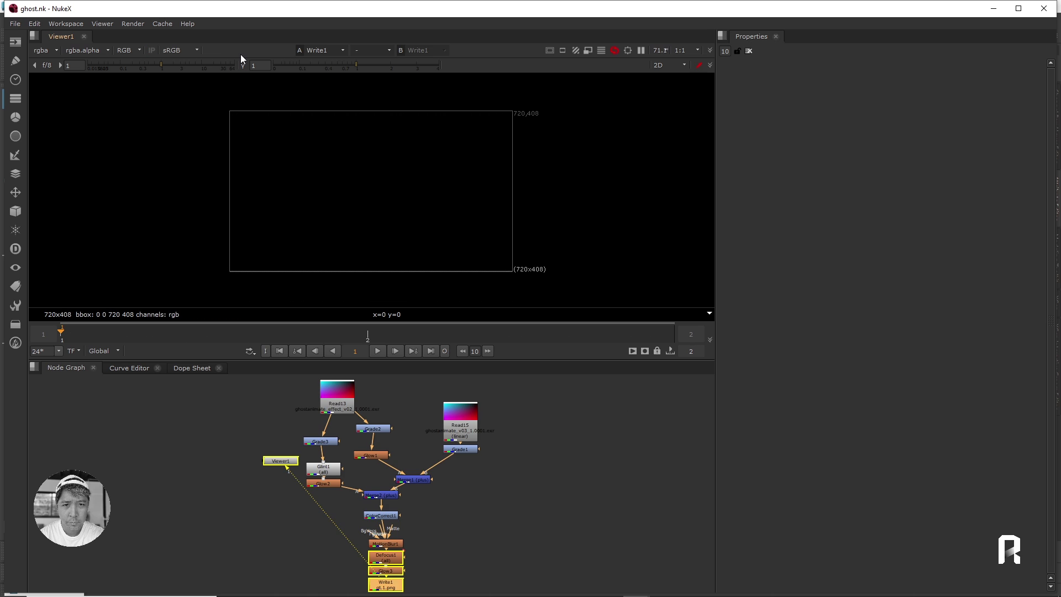
Step: View the Read15 cave render in the viewer
{"action": "left_click", "coordinate": [427, 422]}
{"action": "scroll", "coordinate": [471, 423], "scroll_direction": "up", "scroll_amount": 2}
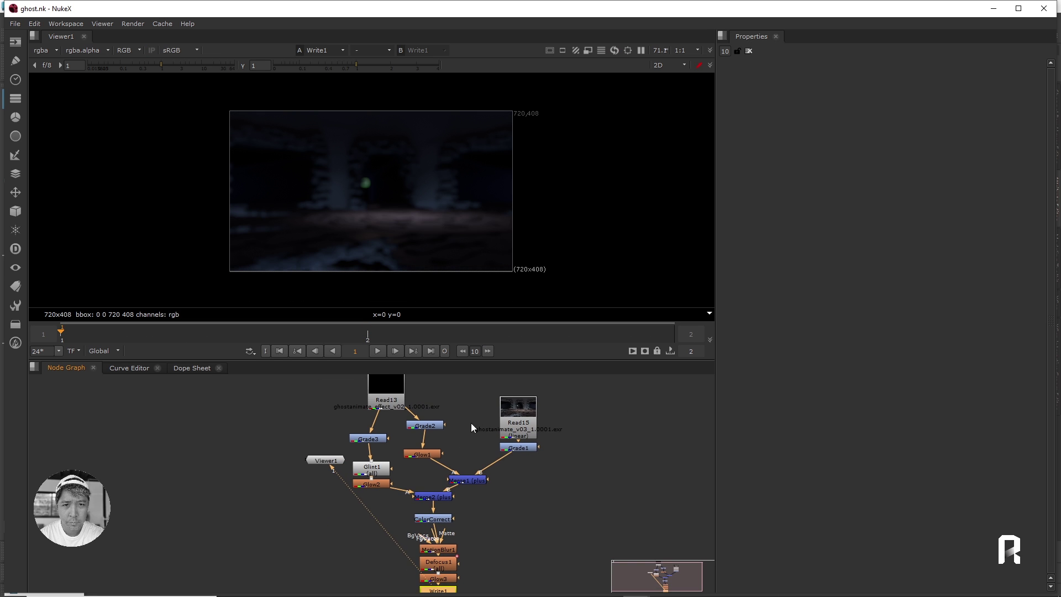
{"action": "scroll", "coordinate": [478, 424], "scroll_direction": "up", "scroll_amount": 1}
{"action": "scroll", "coordinate": [491, 443], "scroll_direction": "up", "scroll_amount": 1}
{"action": "left_click", "coordinate": [512, 459]}
{"action": "key", "text": "1"}
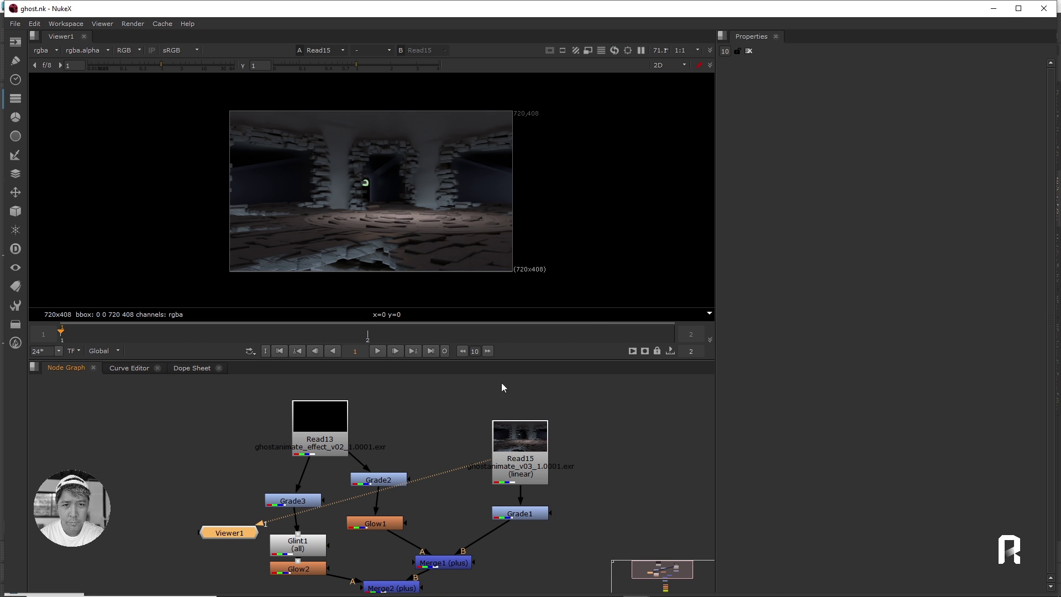
Step: Check the Grade1 graded cave at frames 88 and 106, then the Read13 particle render
{"action": "mouse_move", "coordinate": [340, 329]}
{"action": "left_mouse_down"}
{"action": "mouse_move", "coordinate": [545, 324]}
{"action": "mouse_move", "coordinate": [390, 342]}
{"action": "mouse_move", "coordinate": [490, 336]}
{"action": "mouse_move", "coordinate": [410, 338]}
{"action": "left_mouse_up"}
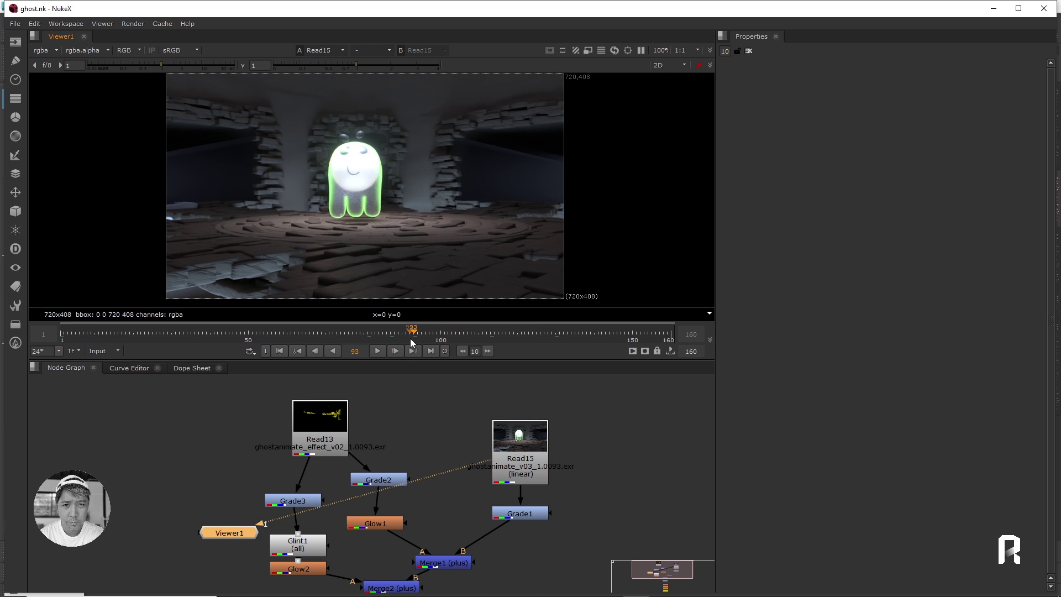
{"action": "left_click_drag", "start_coordinate": [547, 511], "coordinate": [535, 502]}
{"action": "key", "text": "1"}
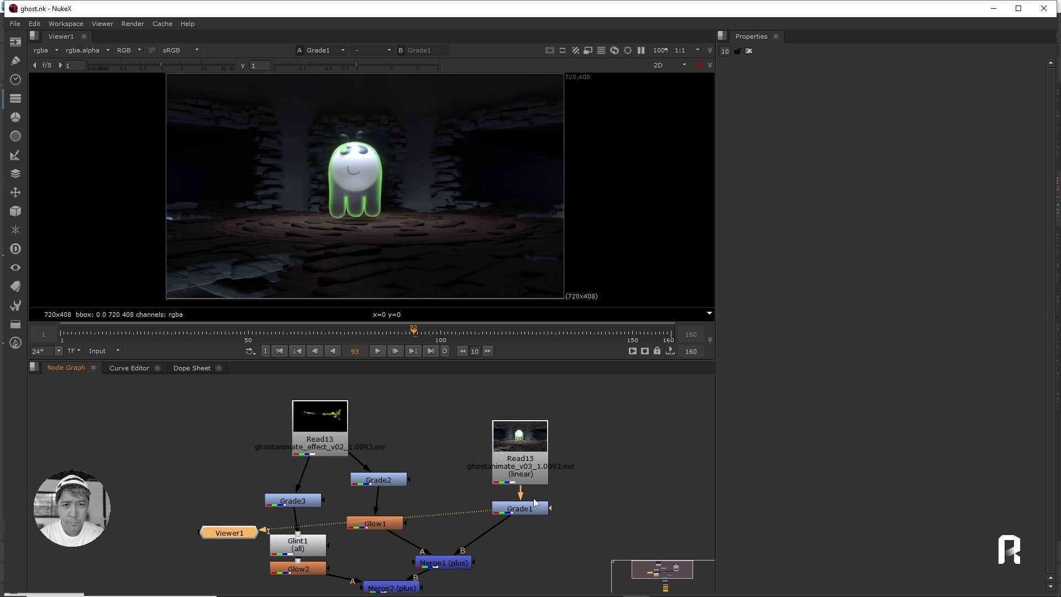
{"action": "mouse_move", "coordinate": [374, 332]}
{"action": "left_mouse_down"}
{"action": "mouse_move", "coordinate": [246, 334]}
{"action": "mouse_move", "coordinate": [395, 331]}
{"action": "left_mouse_up"}
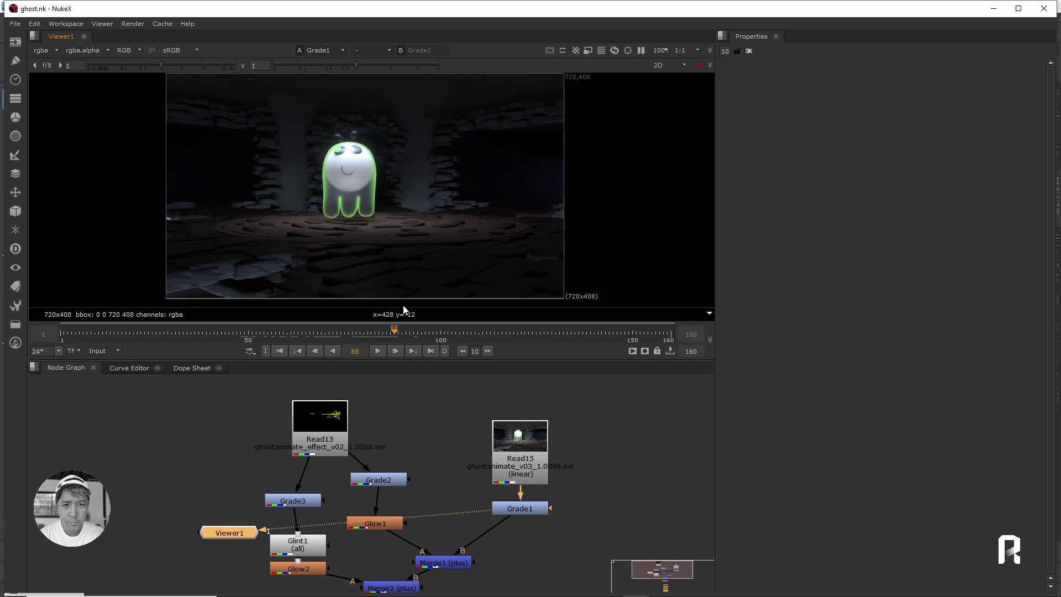
{"action": "left_click", "coordinate": [463, 332]}
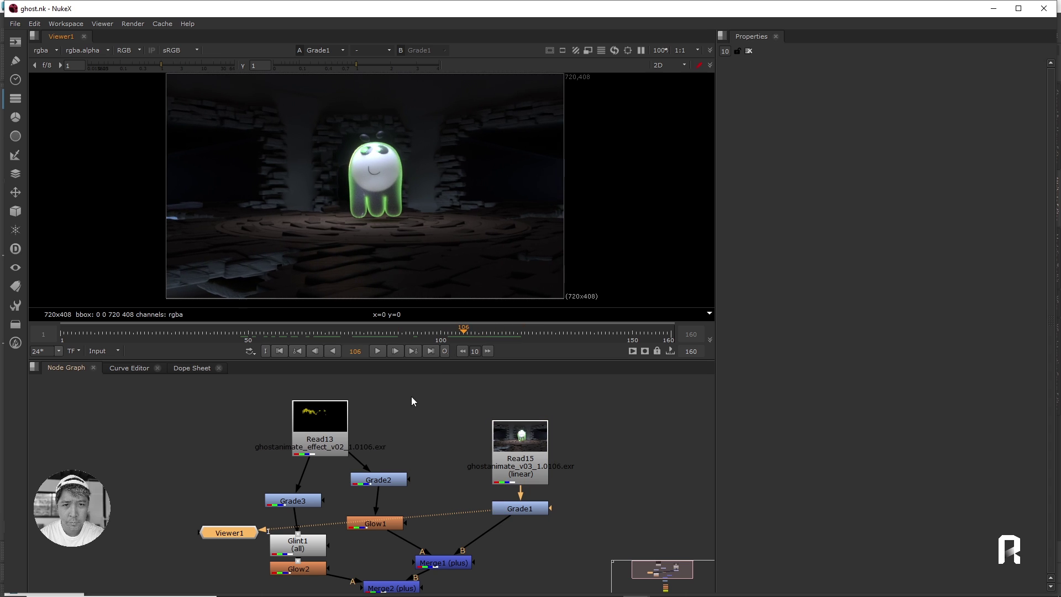
{"action": "left_click_drag", "start_coordinate": [531, 508], "coordinate": [528, 502]}
{"action": "left_click_drag", "start_coordinate": [528, 502], "coordinate": [321, 437]}
{"action": "mouse_move", "coordinate": [409, 331]}
{"action": "left_mouse_down"}
{"action": "mouse_move", "coordinate": [203, 332]}
{"action": "mouse_move", "coordinate": [422, 333]}
{"action": "mouse_move", "coordinate": [356, 344]}
{"action": "left_mouse_up"}
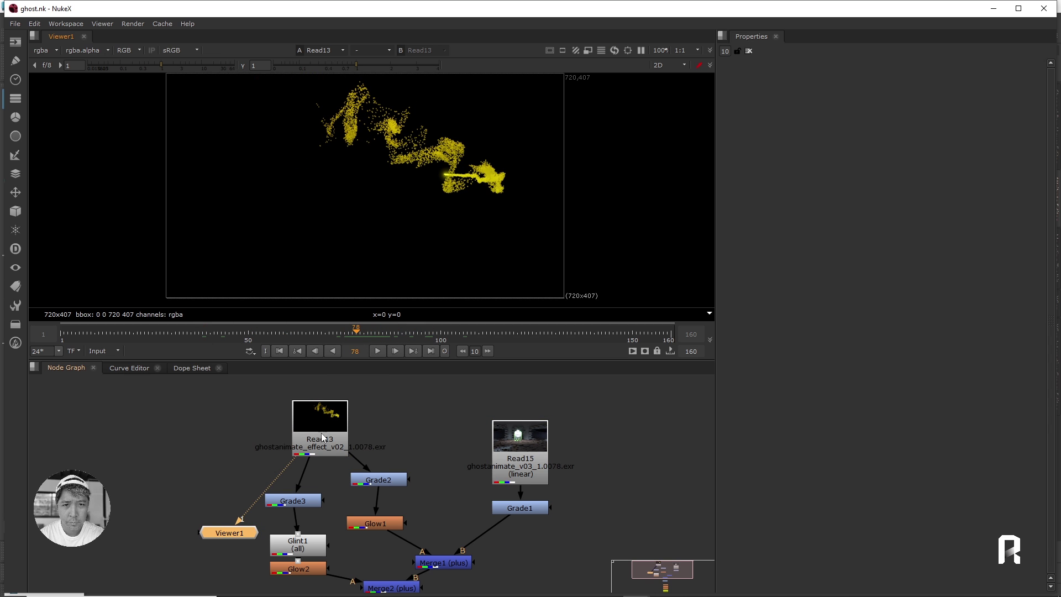
{"action": "left_click_drag", "start_coordinate": [326, 433], "coordinate": [323, 430]}
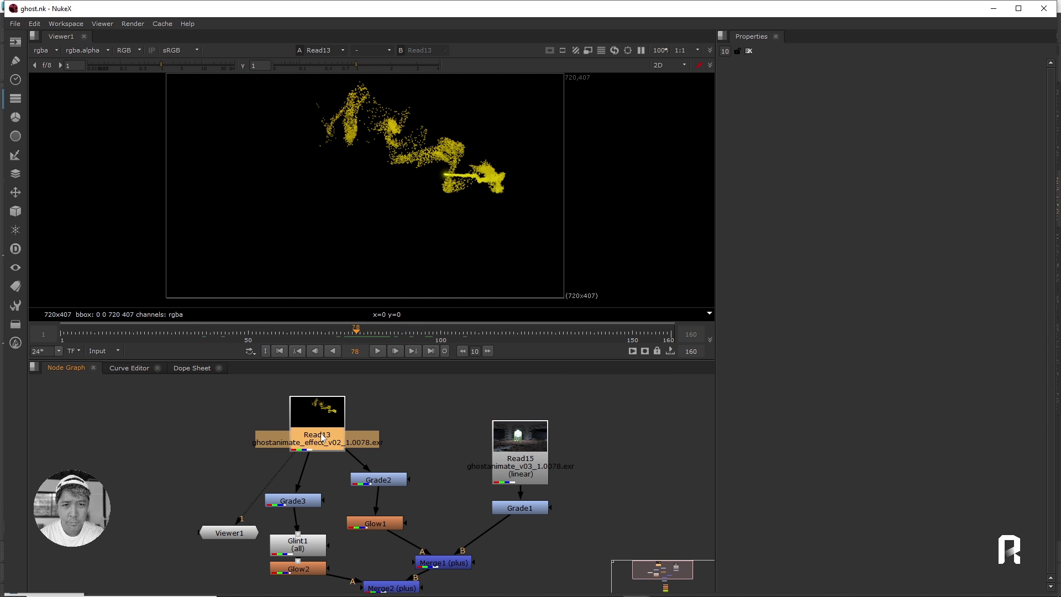
Step: View the Glow1, Grade2 orange particles, and Merge1 composite outputs in turn
{"action": "left_click_drag", "start_coordinate": [383, 525], "coordinate": [383, 519]}
{"action": "key", "text": "1"}
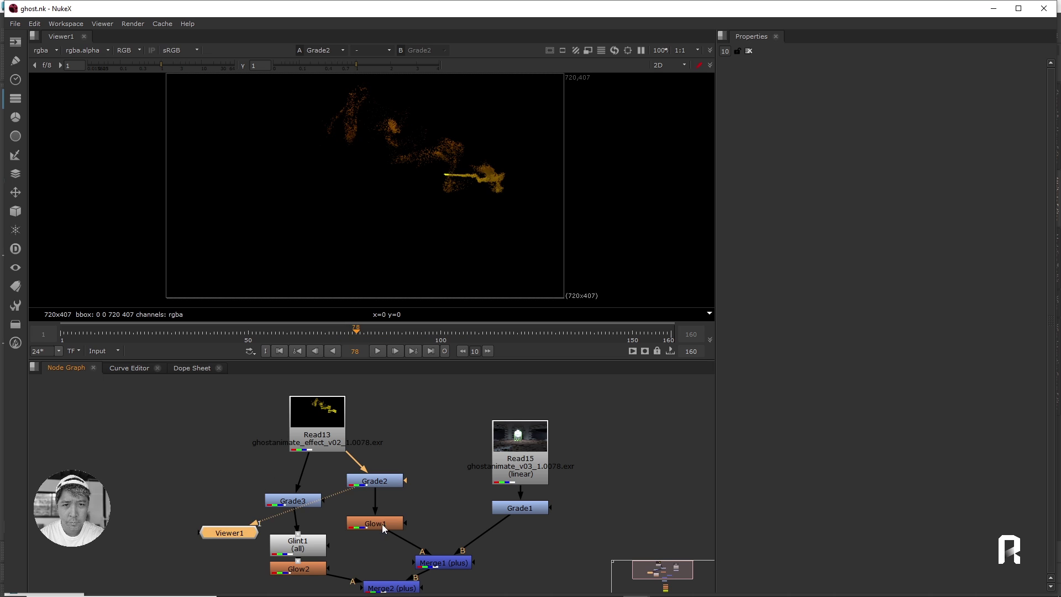
{"action": "left_click", "coordinate": [387, 481]}
{"action": "key", "text": "1"}
{"action": "left_click_drag", "start_coordinate": [338, 432], "coordinate": [340, 434]}
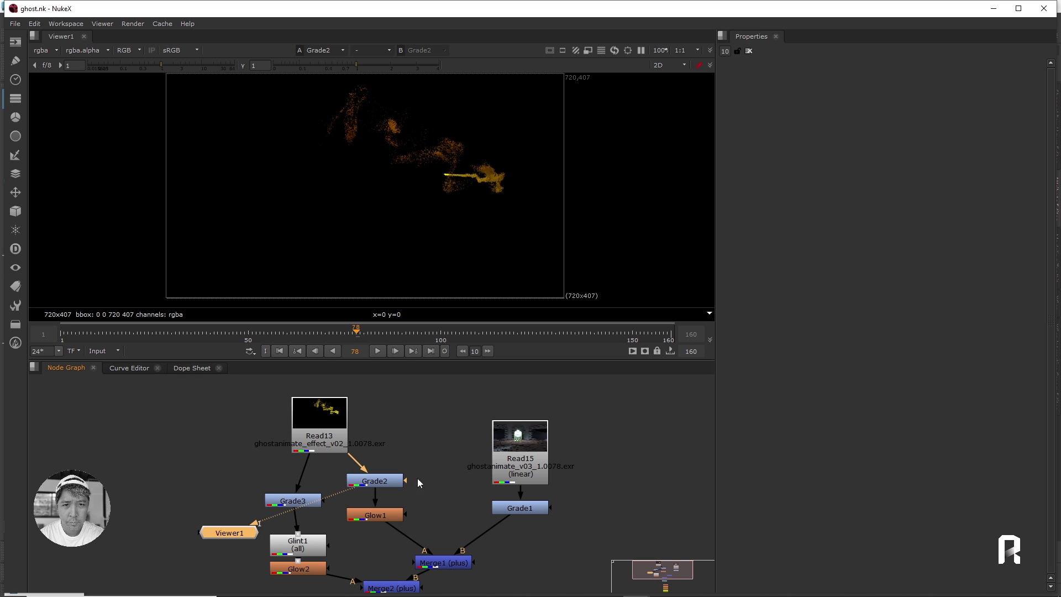
{"action": "left_click", "coordinate": [387, 513]}
{"action": "key", "text": "1"}
{"action": "left_click", "coordinate": [444, 562]}
{"action": "key", "text": "1"}
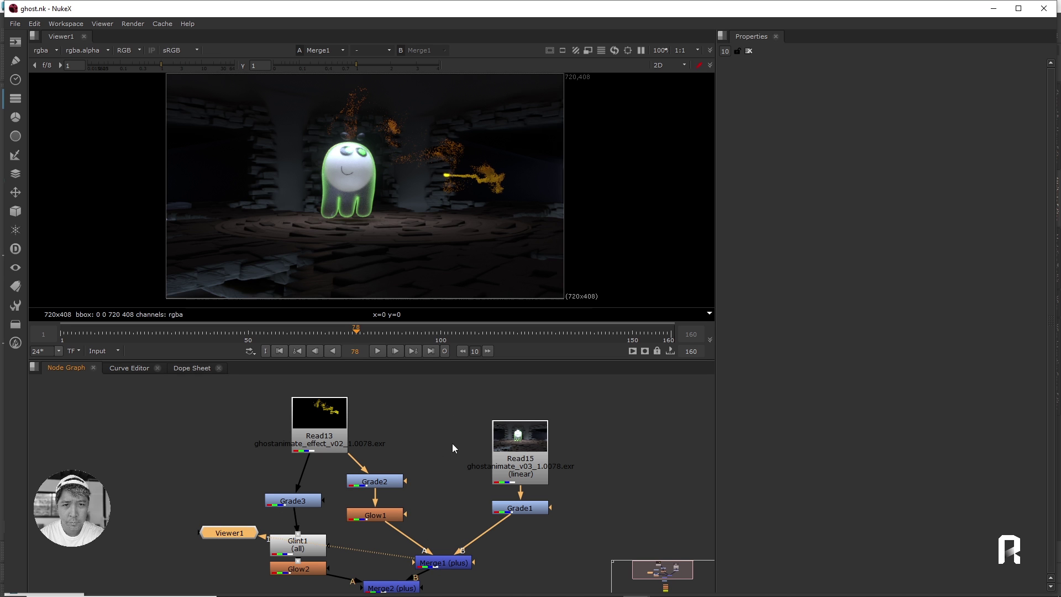
{"action": "key", "text": "1"}
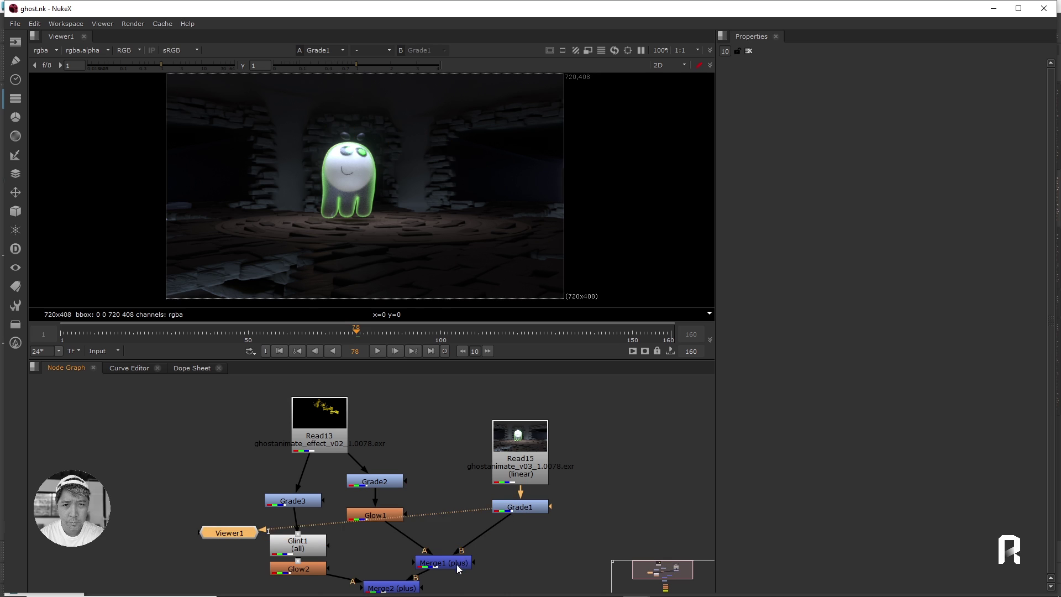
{"action": "left_click", "coordinate": [457, 565]}
{"action": "key", "text": "1"}
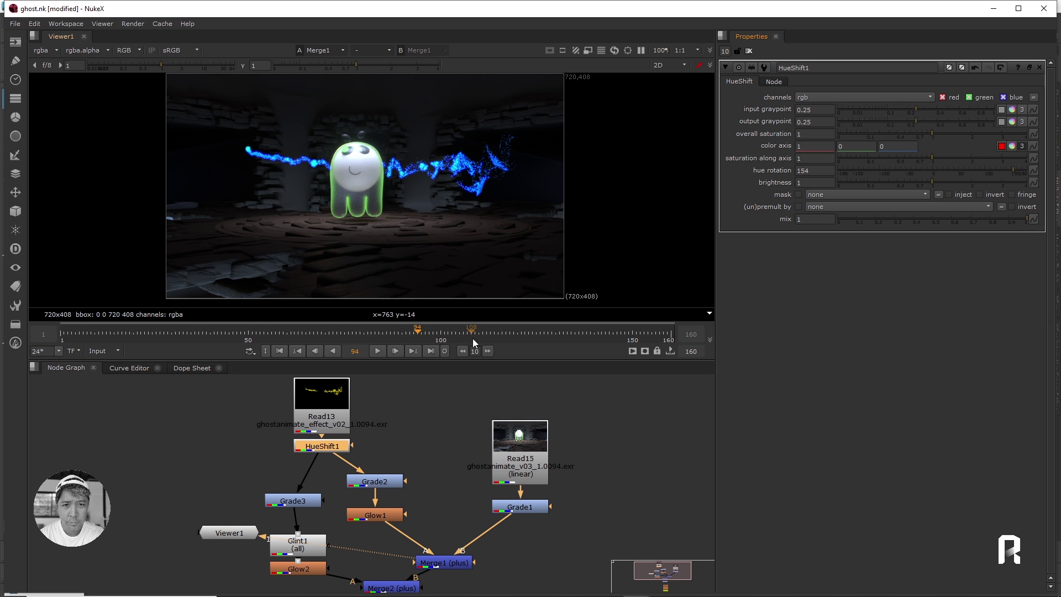
Step: Play the composite, then key HueShift1's hue rotation at 154 on frame 34
{"action": "left_click", "coordinate": [351, 334]}
{"action": "left_click", "coordinate": [378, 351]}
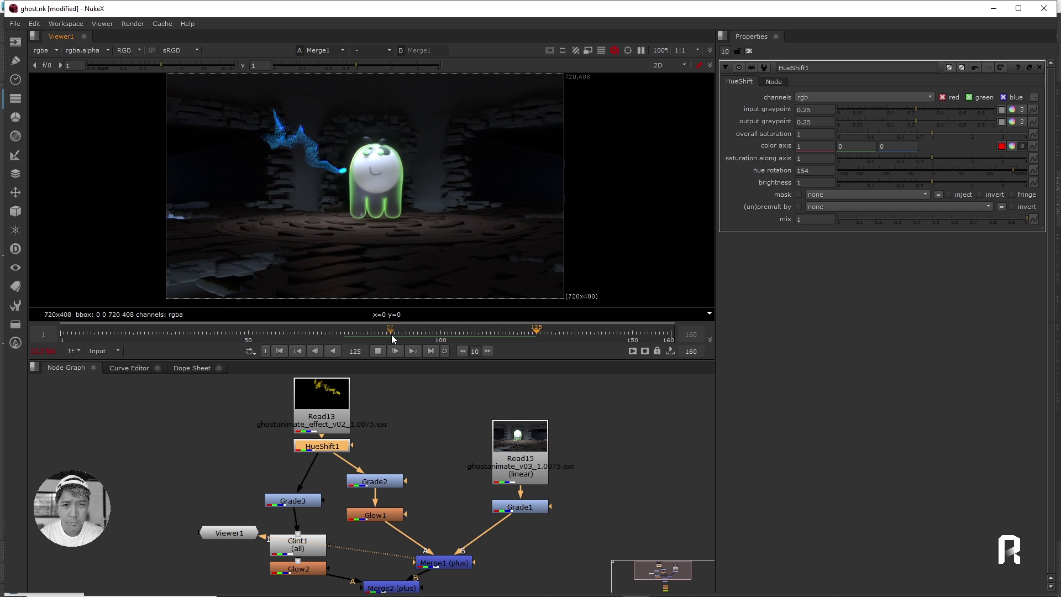
{"action": "left_click", "coordinate": [149, 335]}
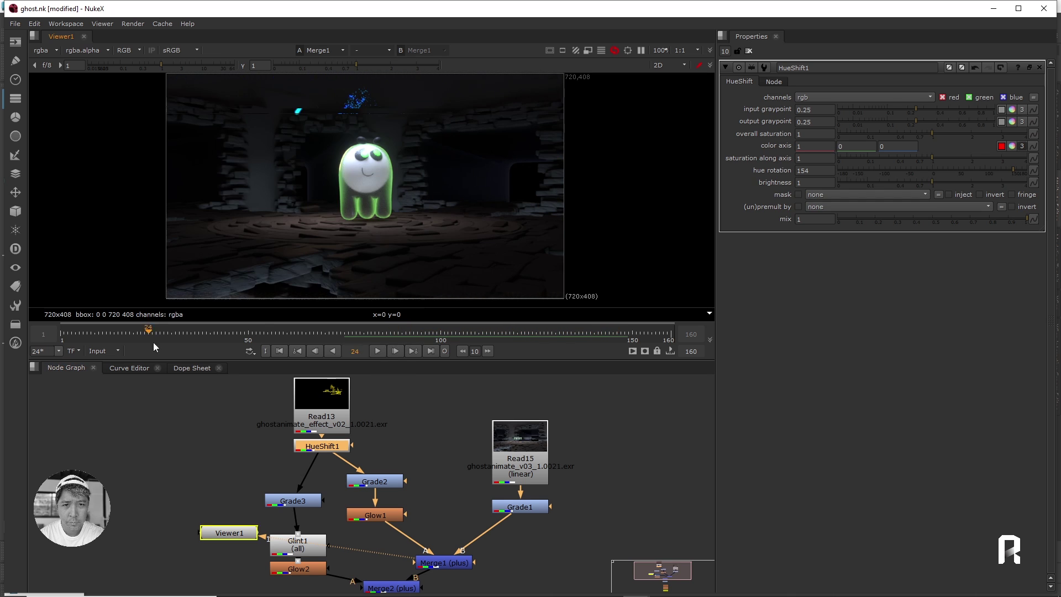
{"action": "mouse_move", "coordinate": [154, 344]}
{"action": "left_mouse_down"}
{"action": "mouse_move", "coordinate": [210, 334]}
{"action": "mouse_move", "coordinate": [188, 337]}
{"action": "left_mouse_up"}
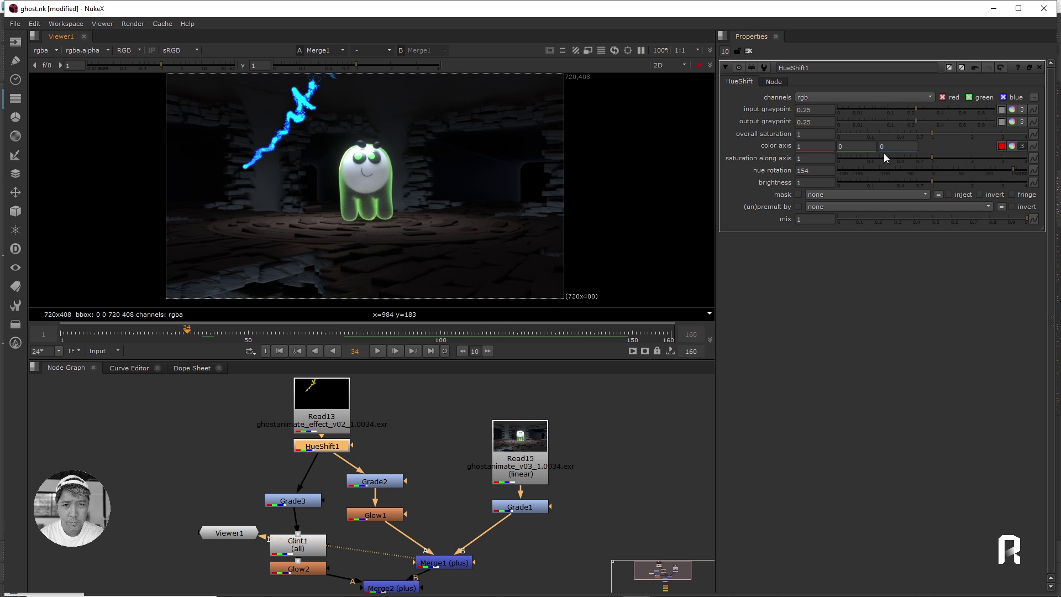
{"action": "right_click", "coordinate": [824, 172]}
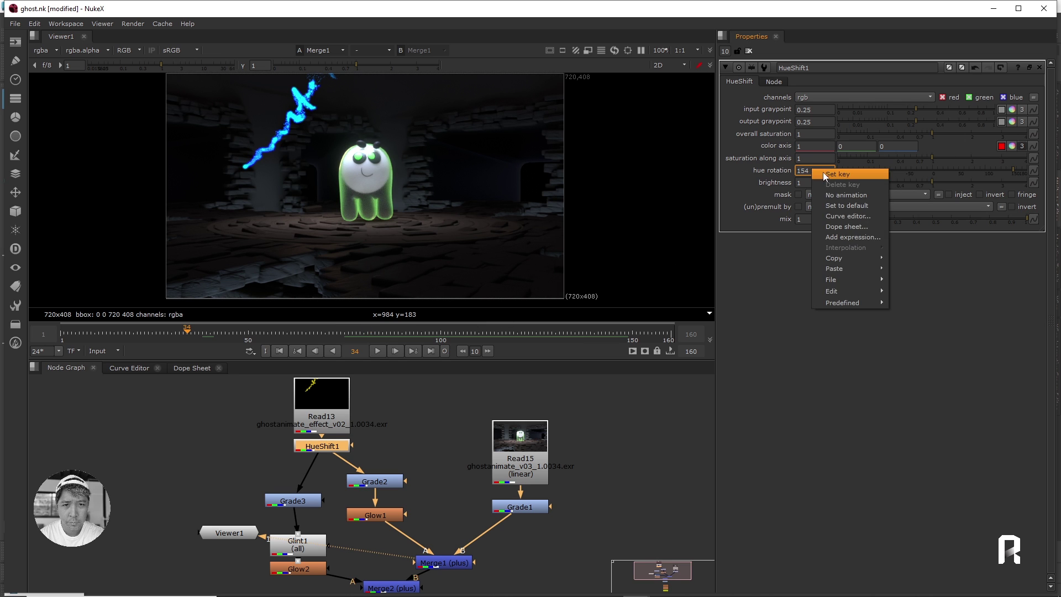
{"action": "left_click", "coordinate": [837, 174]}
Step: Set hue rotation to about -170 at frame 99 and play back the hue animation
{"action": "left_click_drag", "start_coordinate": [266, 335], "coordinate": [437, 335]}
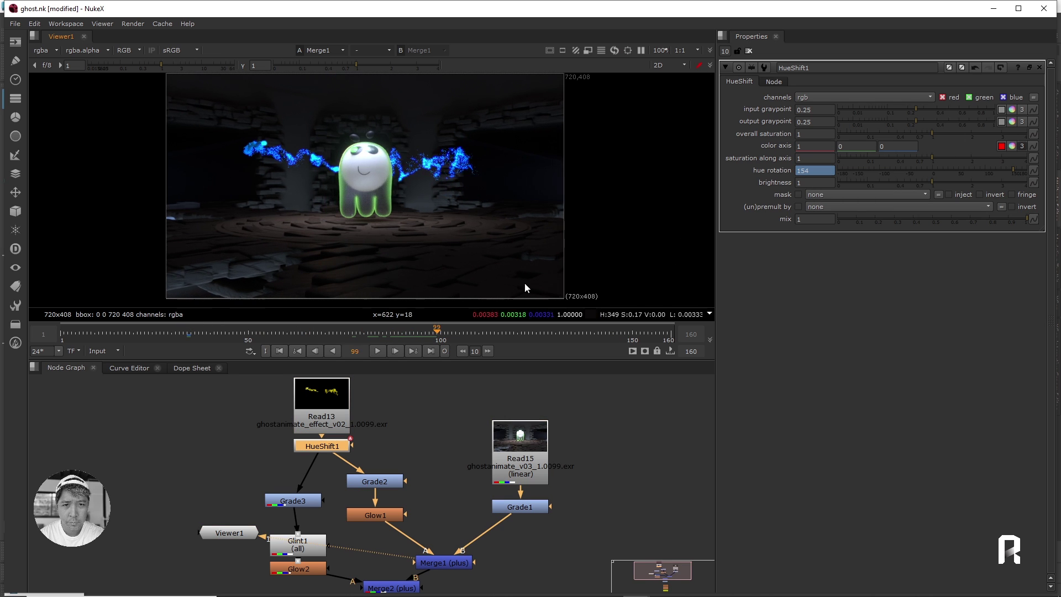
{"action": "left_click_drag", "start_coordinate": [940, 171], "coordinate": [844, 169]}
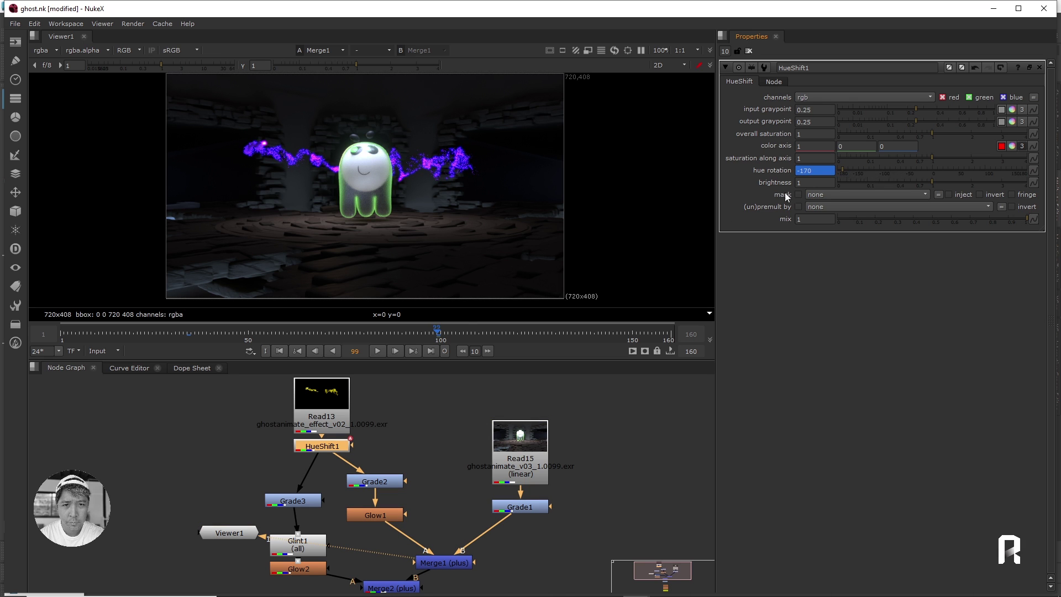
{"action": "left_click", "coordinate": [234, 334]}
{"action": "left_click", "coordinate": [380, 351]}
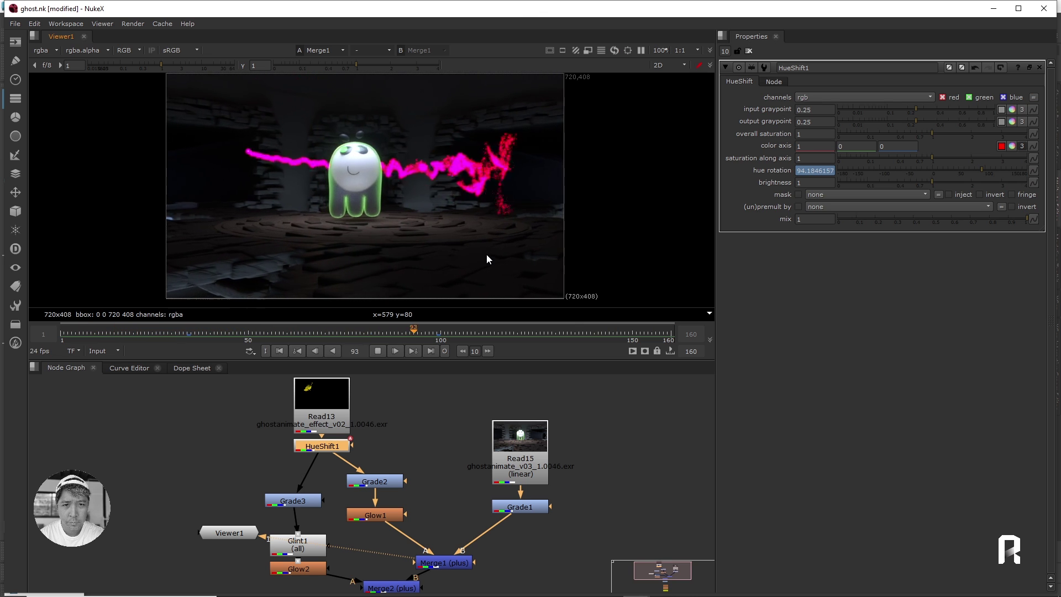
Step: Disable HueShift1 at frame 124, then view the Grade2 and Grade3 outputs
{"action": "left_click", "coordinate": [377, 351]}
{"action": "key", "text": "1"}
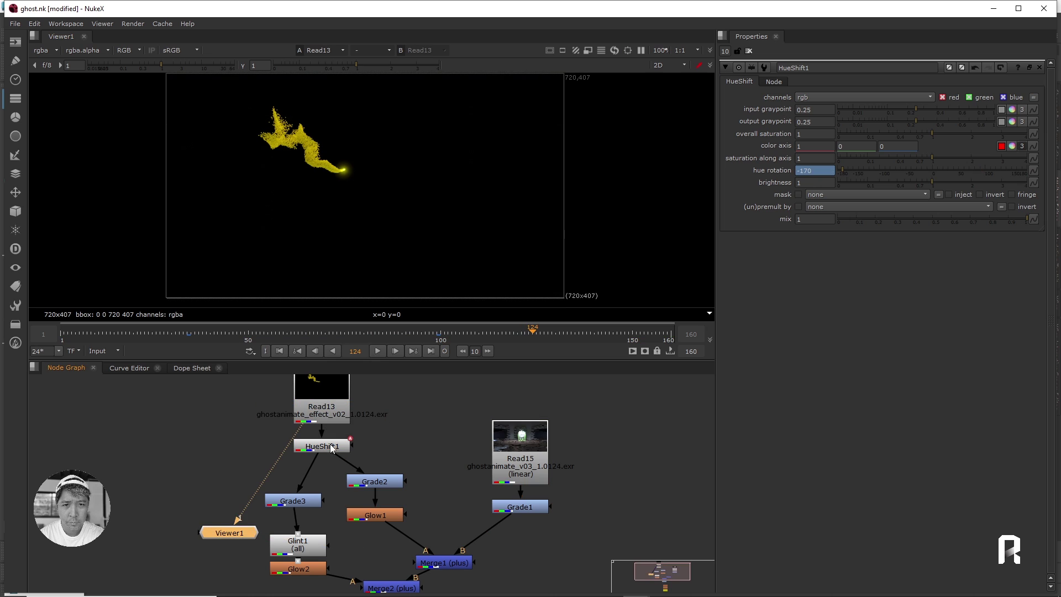
{"action": "key", "text": "d"}
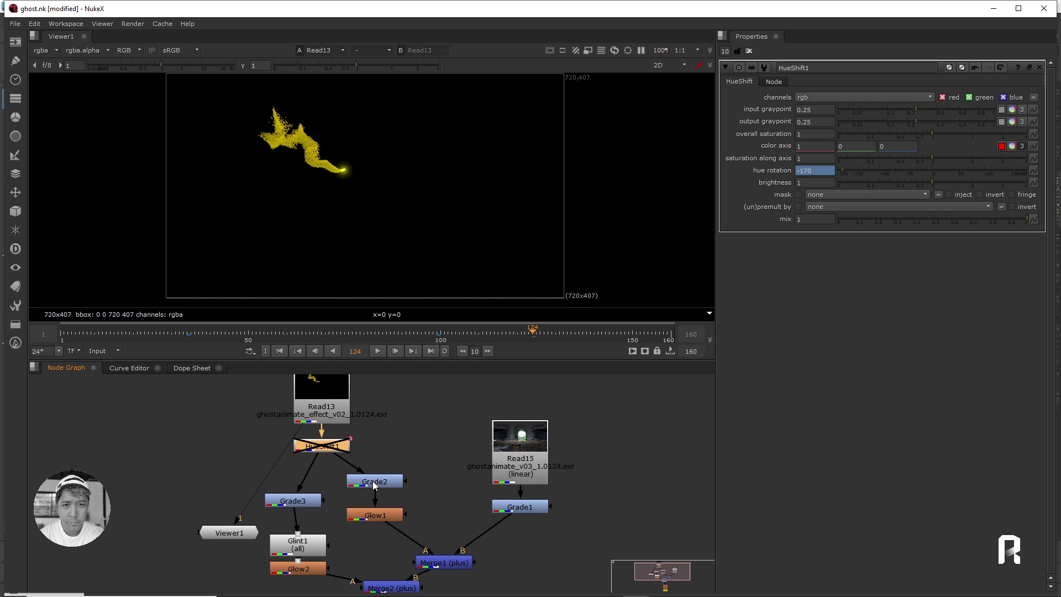
{"action": "left_click", "coordinate": [374, 483]}
{"action": "key", "text": "1"}
{"action": "left_click", "coordinate": [301, 501]}
{"action": "key", "text": "1"}
Step: Move Glint1 and Glow2 up under Grade3 and view the Glow2 output
{"action": "scroll", "coordinate": [345, 469], "scroll_direction": "up", "scroll_amount": 1}
{"action": "scroll", "coordinate": [310, 530], "scroll_direction": "up", "scroll_amount": 1}
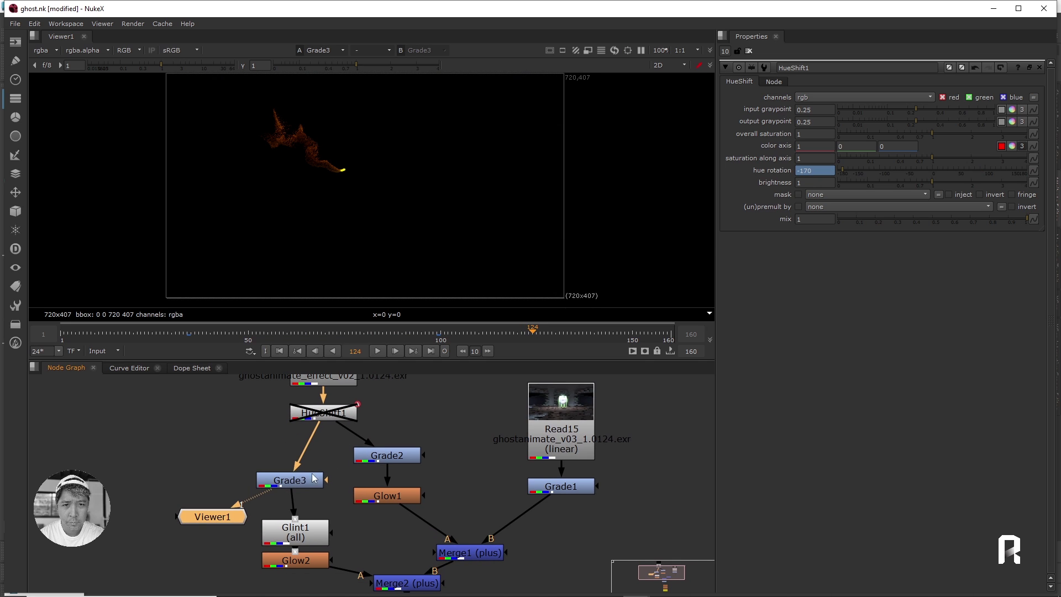
{"action": "left_click_drag", "start_coordinate": [305, 537], "coordinate": [307, 515]}
{"action": "left_click_drag", "start_coordinate": [308, 557], "coordinate": [309, 544]}
{"action": "key", "text": "1"}
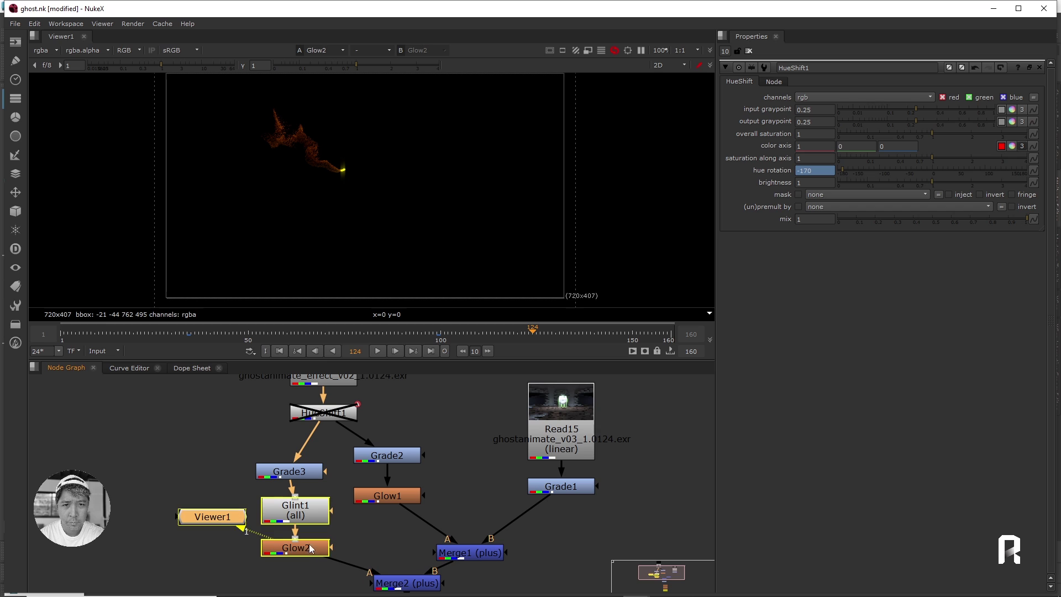
Step: Raise Merge1, view Merge1 and Merge2, and toggle Merge2 off and on to compare
{"action": "scroll", "coordinate": [381, 199], "scroll_direction": "up", "scroll_amount": 2}
{"action": "scroll", "coordinate": [378, 187], "scroll_direction": "up", "scroll_amount": 1}
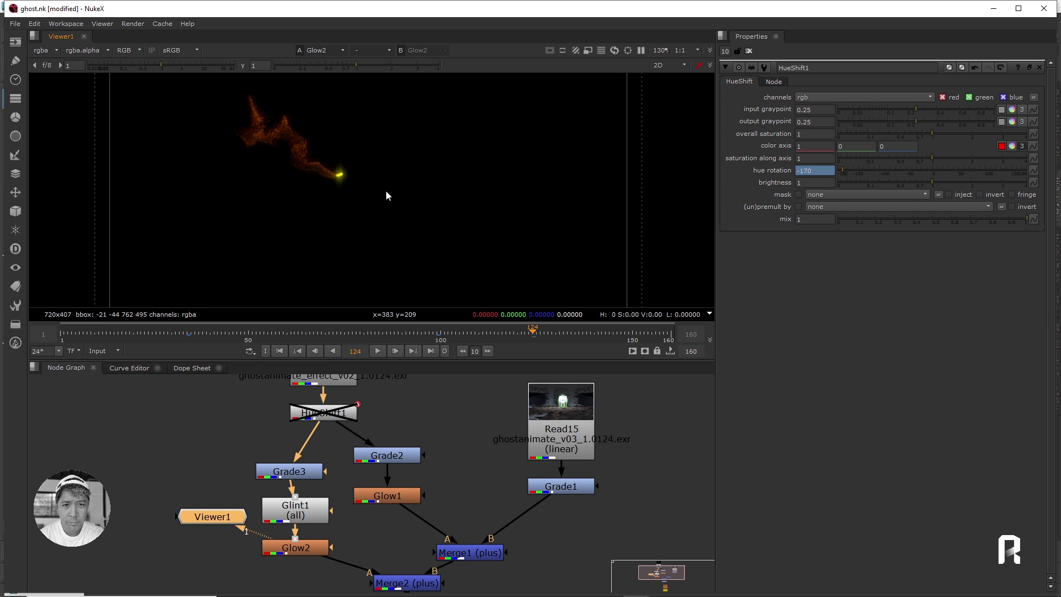
{"action": "left_click_drag", "start_coordinate": [499, 555], "coordinate": [456, 503]}
{"action": "key", "text": "1"}
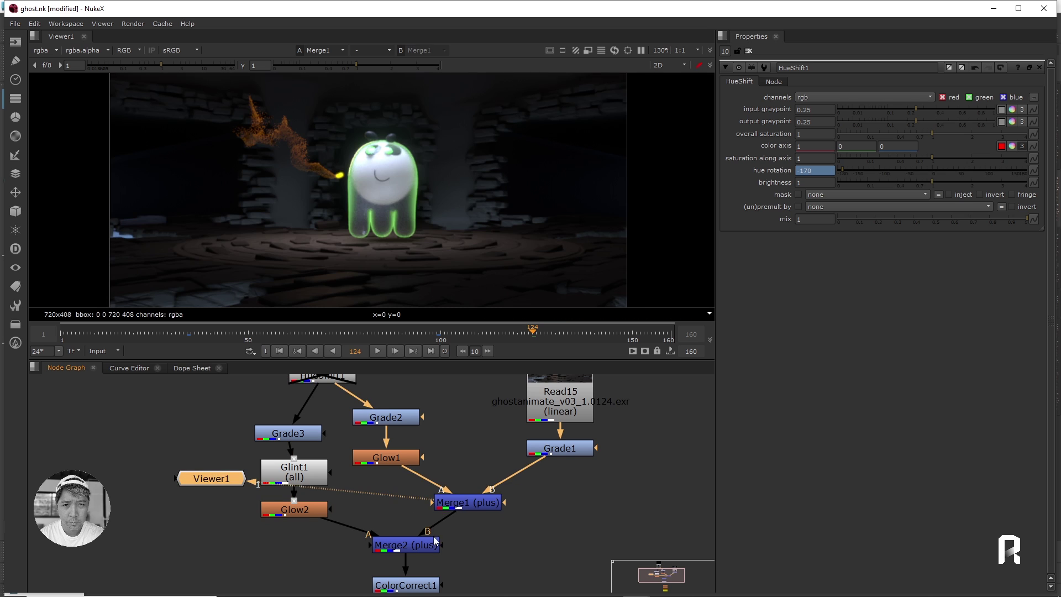
{"action": "left_click", "coordinate": [435, 541]}
{"action": "key", "text": "1"}
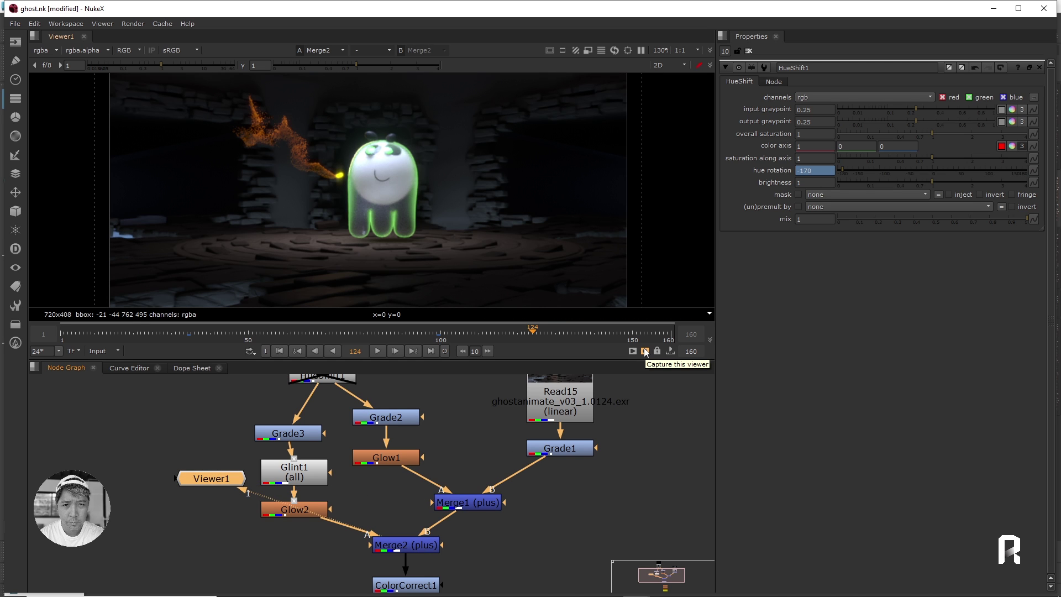
{"action": "left_click", "coordinate": [404, 550]}
{"action": "key", "text": "d"}
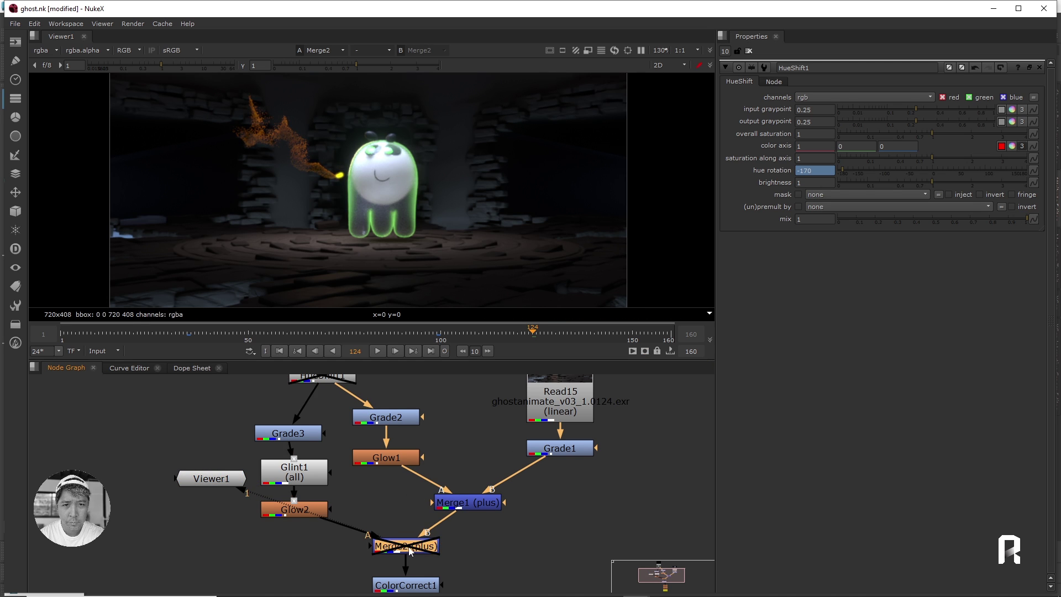
{"action": "key", "text": "d"}
Step: View the ColorCorrect1 output of the full ghost composite
{"action": "scroll", "coordinate": [447, 561], "scroll_direction": "down", "scroll_amount": 2}
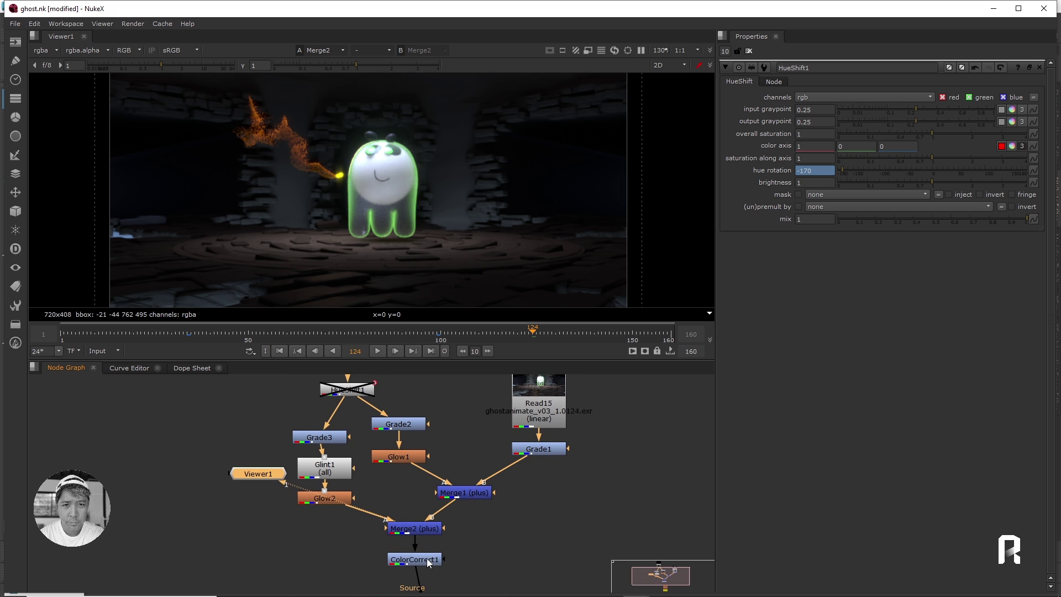
{"action": "left_click", "coordinate": [429, 562]}
{"action": "key", "text": "1"}
{"action": "scroll", "coordinate": [459, 209], "scroll_direction": "down", "scroll_amount": 2}
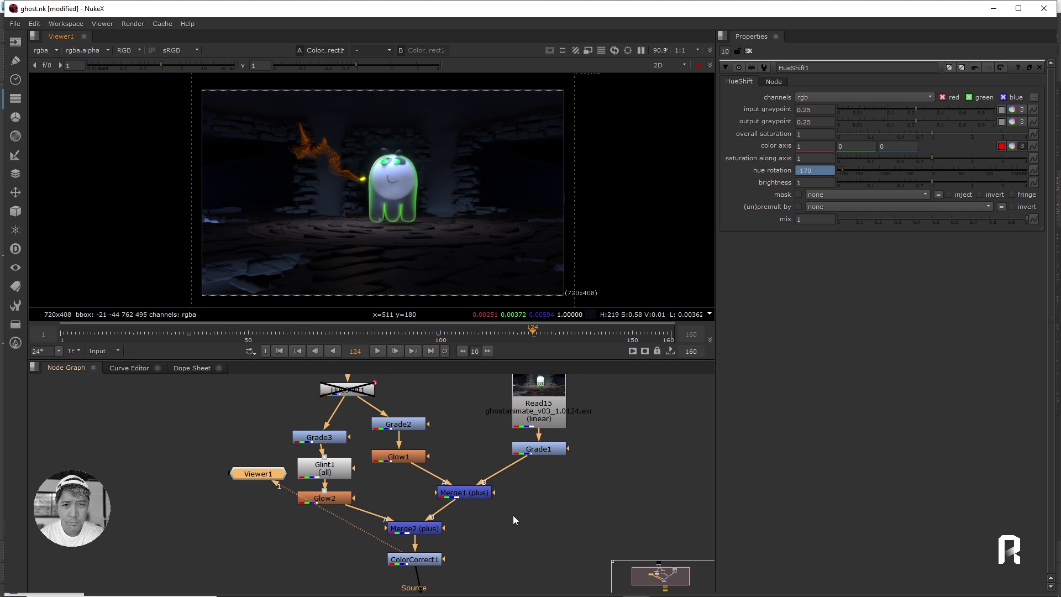
{"action": "scroll", "coordinate": [513, 515], "scroll_direction": "up", "scroll_amount": 2}
Step: View the MotionBlur1 and Defocus1 outputs, checking frames 16 and 4
{"action": "left_click", "coordinate": [420, 484]}
{"action": "key", "text": "1"}
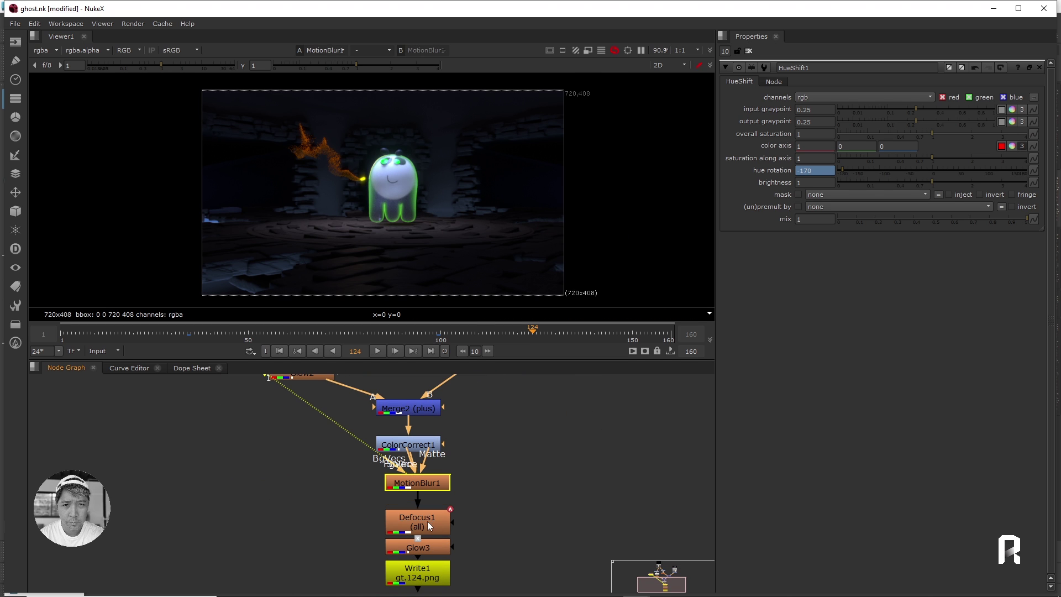
{"action": "left_click_drag", "start_coordinate": [430, 526], "coordinate": [424, 516]}
{"action": "key", "text": "1"}
{"action": "left_click", "coordinate": [118, 331]}
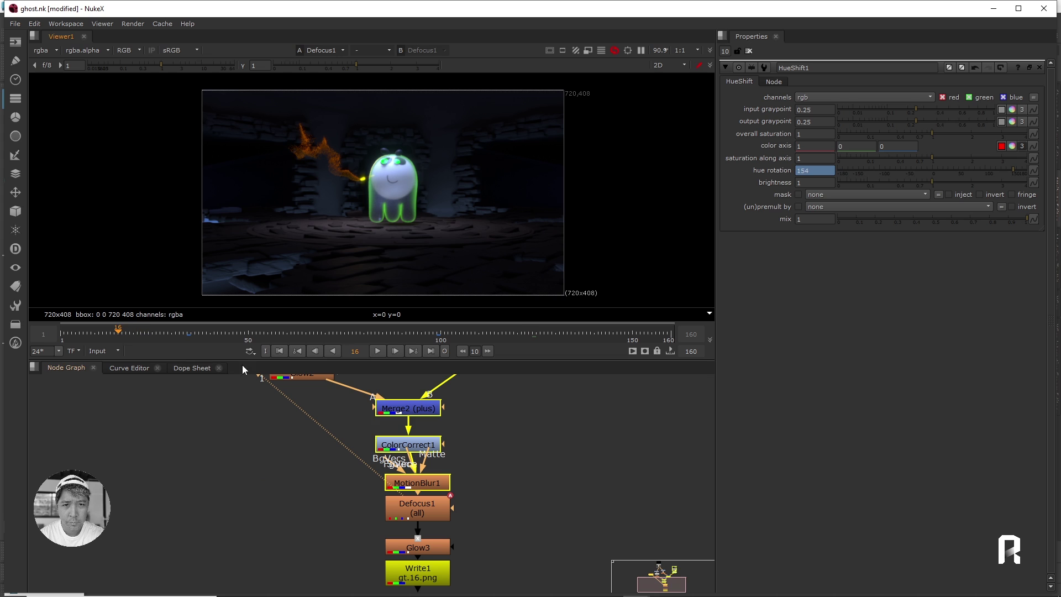
{"action": "left_click", "coordinate": [354, 406]}
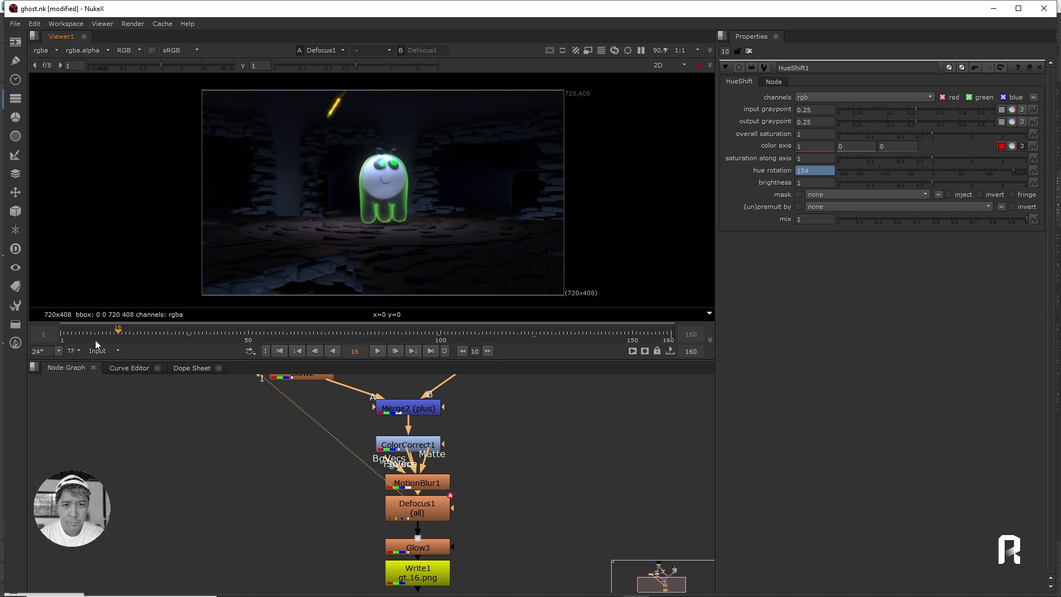
{"action": "key", "text": "j"}
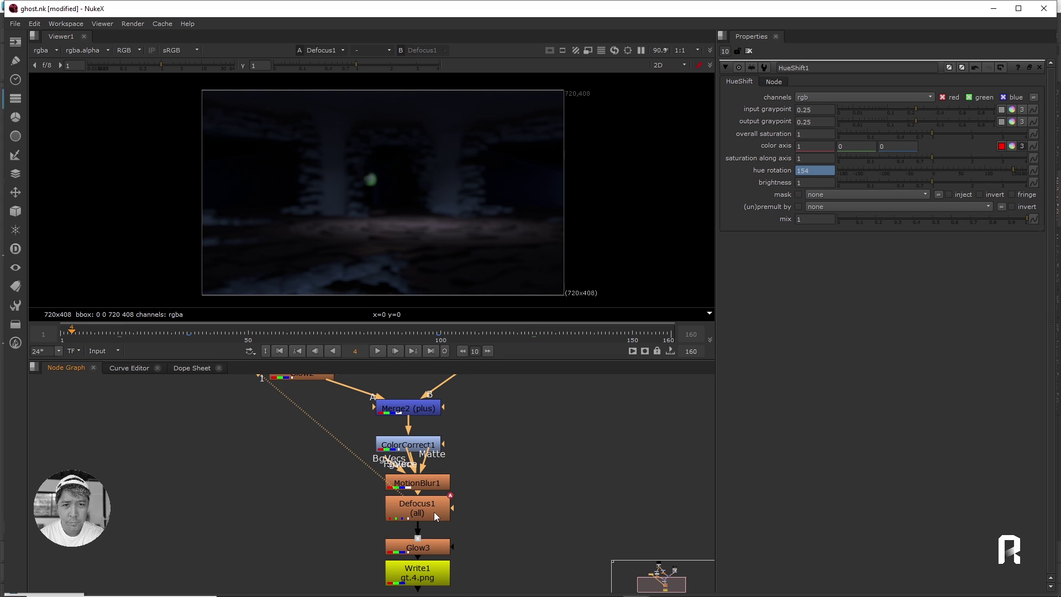
Step: Toggle Defocus1 off and back on to compare sharpness
{"action": "left_click", "coordinate": [424, 519]}
{"action": "key", "text": "d"}
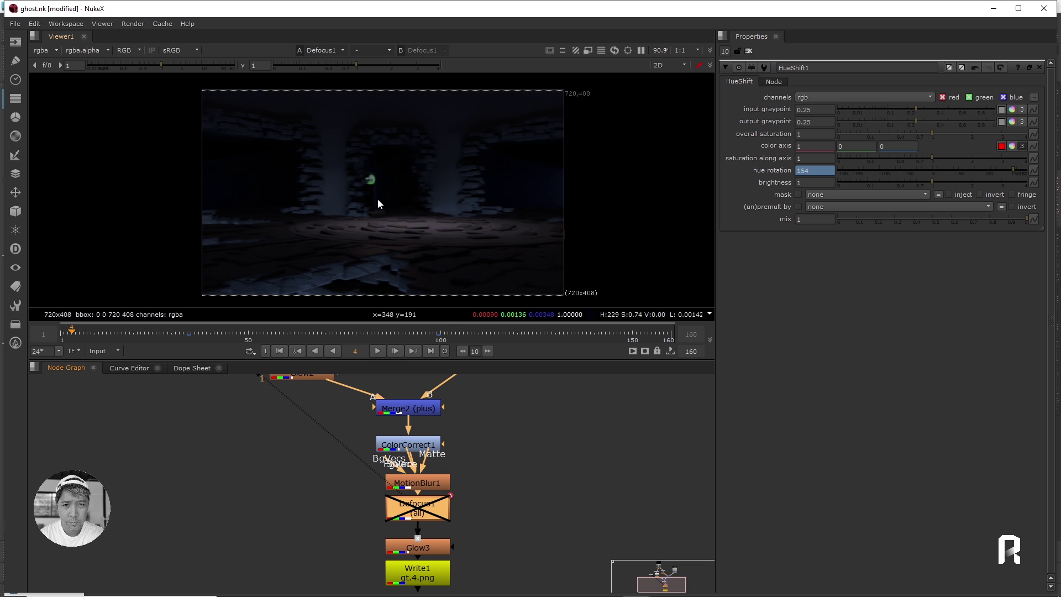
{"action": "scroll", "coordinate": [376, 198], "scroll_direction": "up", "scroll_amount": 1}
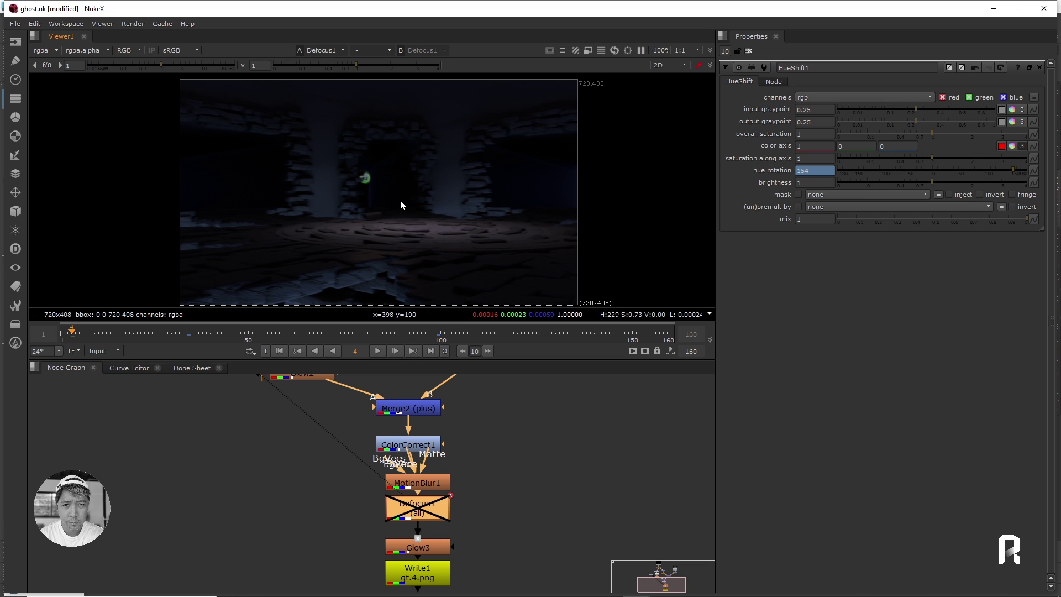
{"action": "key", "text": "d"}
Step: View the final Glow3 output and play the shot, stopping at frame 89
{"action": "left_click", "coordinate": [417, 547]}
{"action": "key", "text": "1"}
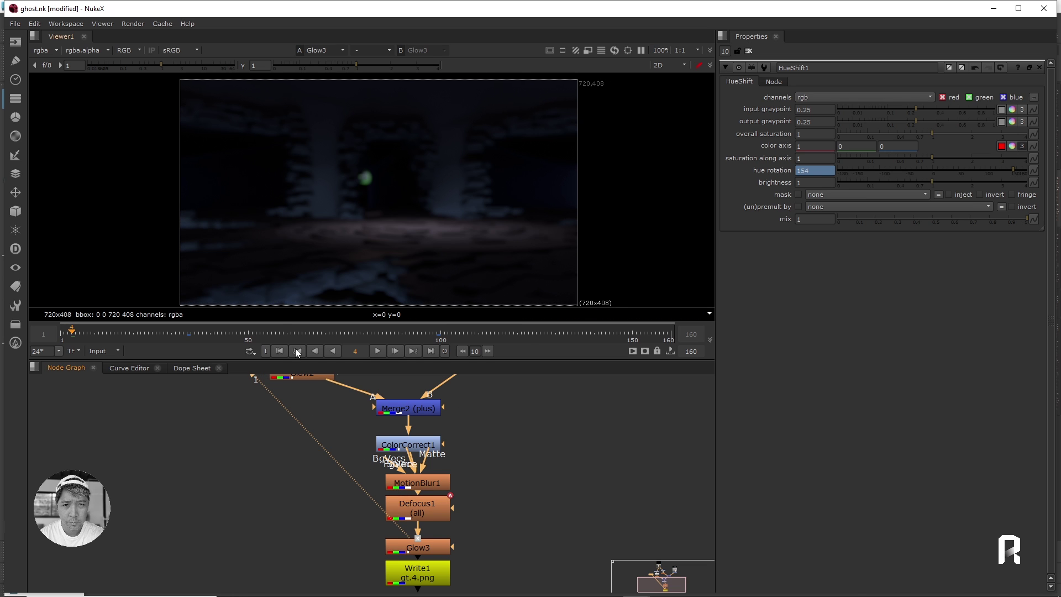
{"action": "left_click", "coordinate": [283, 332]}
{"action": "left_click", "coordinate": [407, 550]}
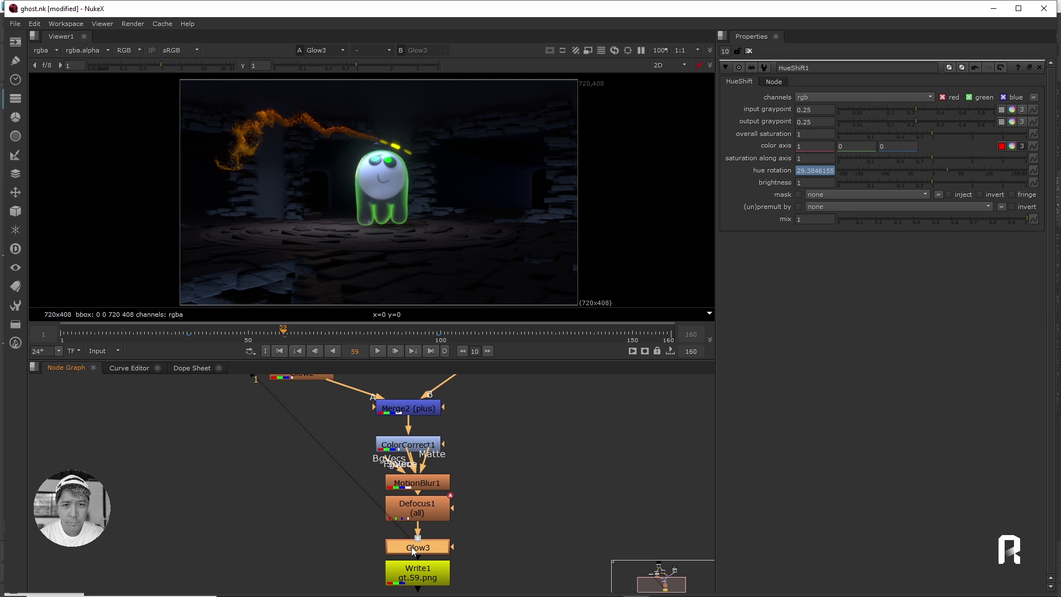
{"action": "left_click", "coordinate": [413, 557]}
{"action": "left_click", "coordinate": [397, 332]}
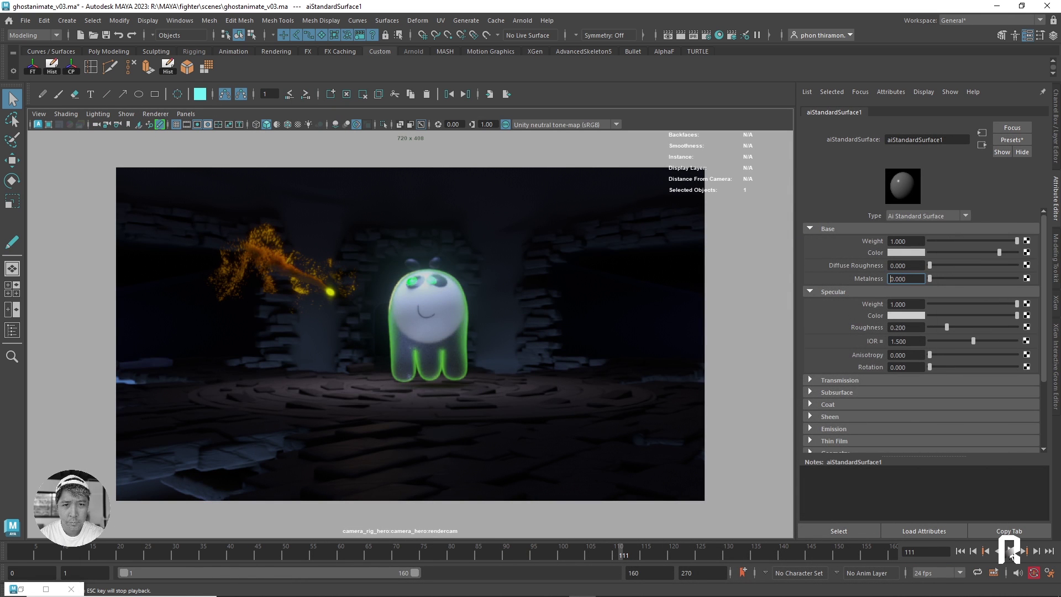
{"action": "left_click", "coordinate": [1011, 551]}
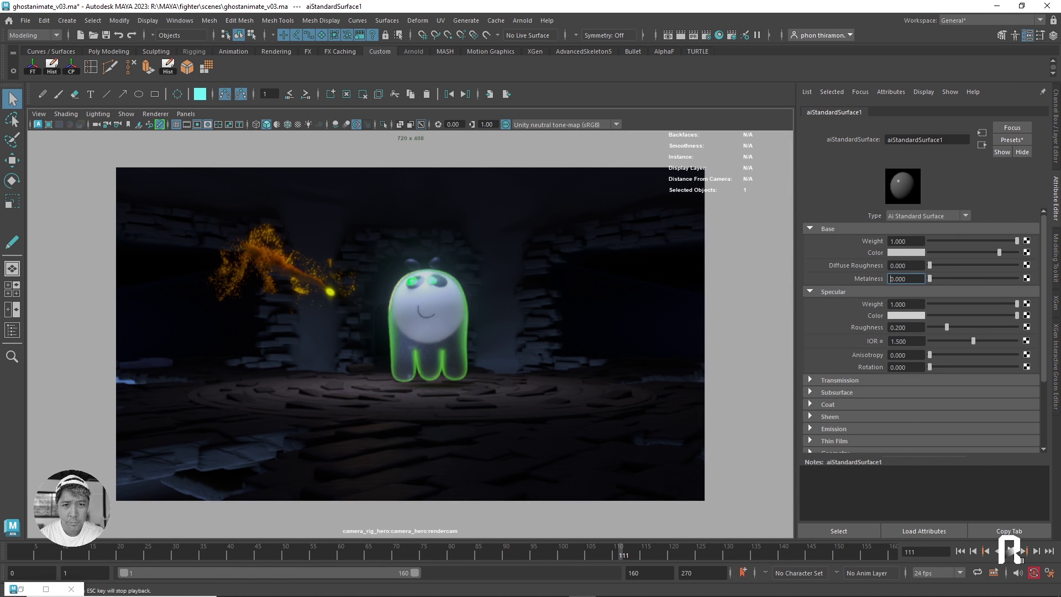